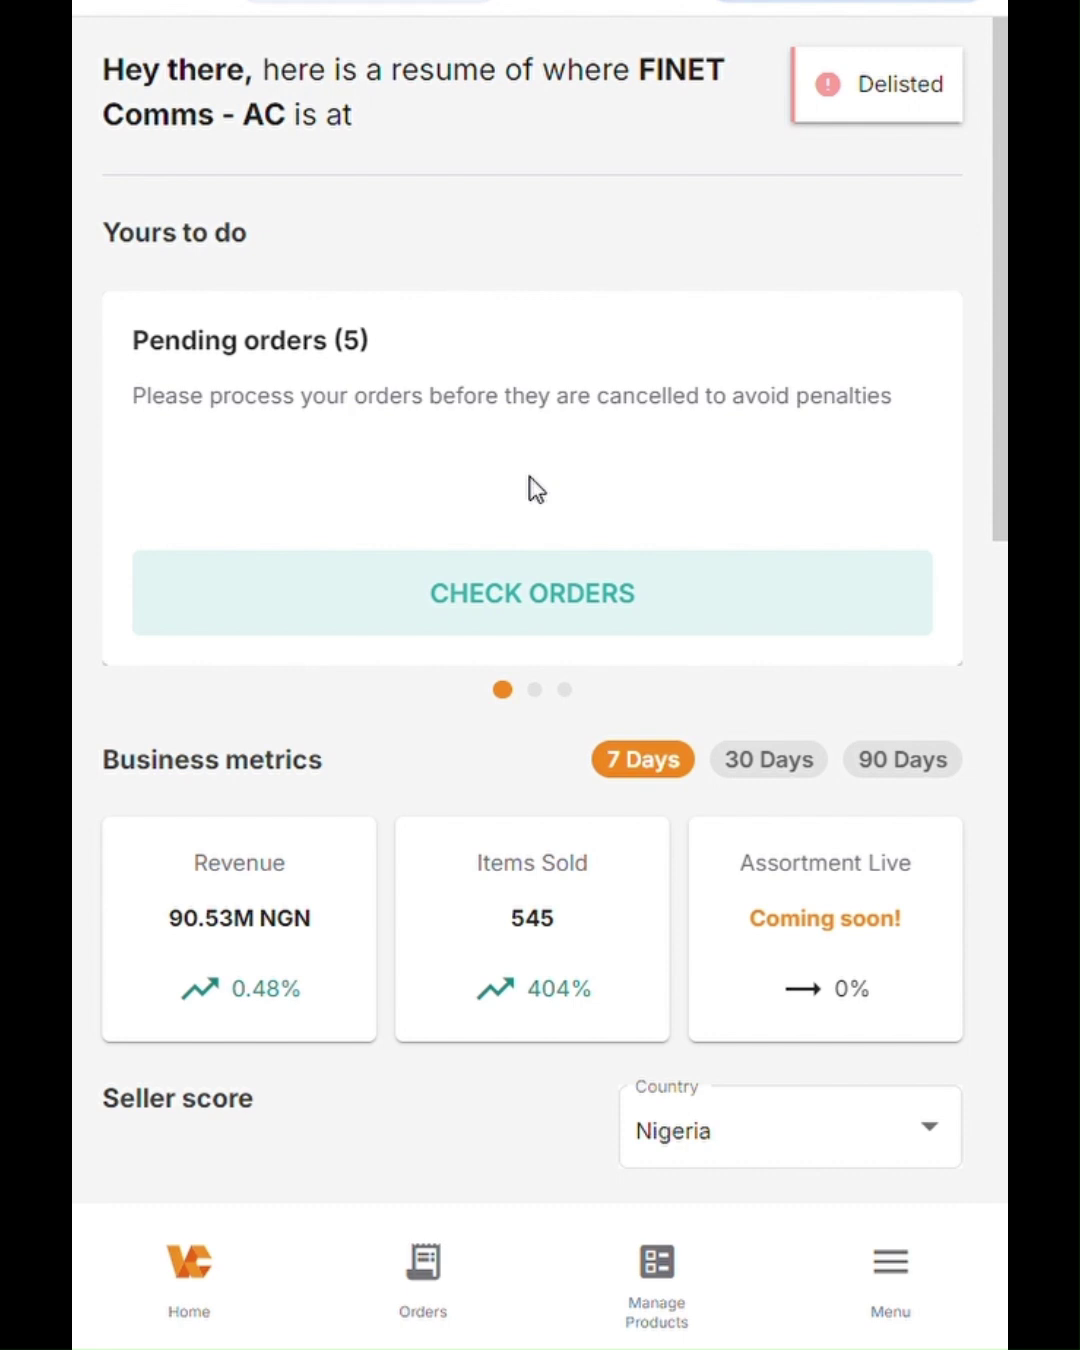
Step: Open an empty Add Products form through Menu > Products > Add Products
{"action": "scroll", "coordinate": [596, 376], "scroll_direction": "down", "scroll_amount": 5}
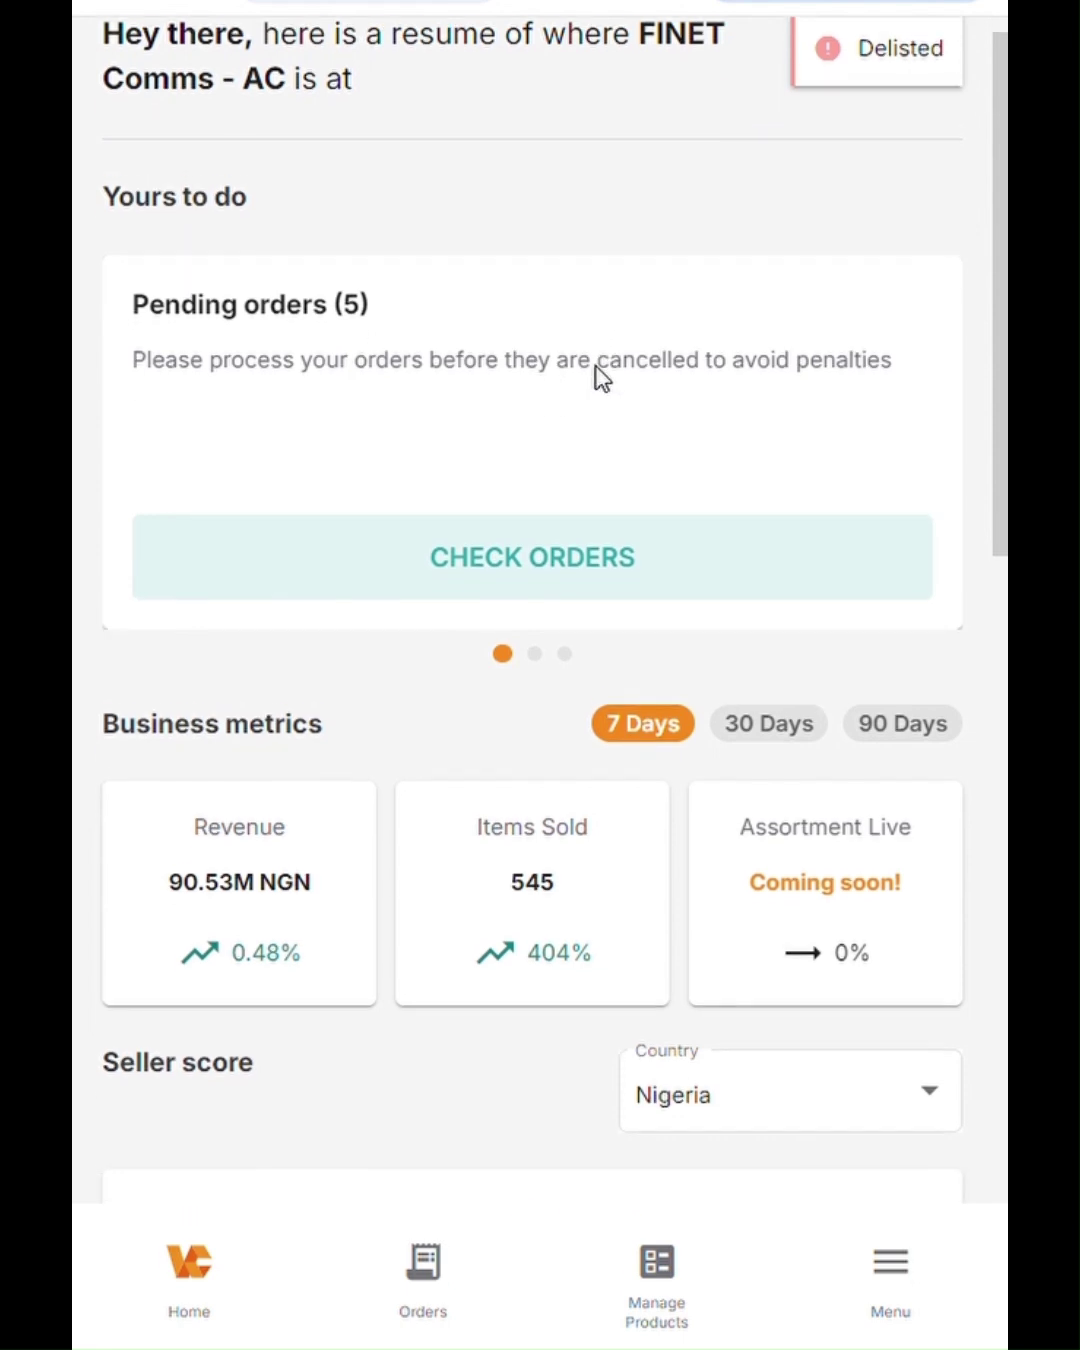
{"action": "scroll", "coordinate": [607, 380], "scroll_direction": "down", "scroll_amount": 8}
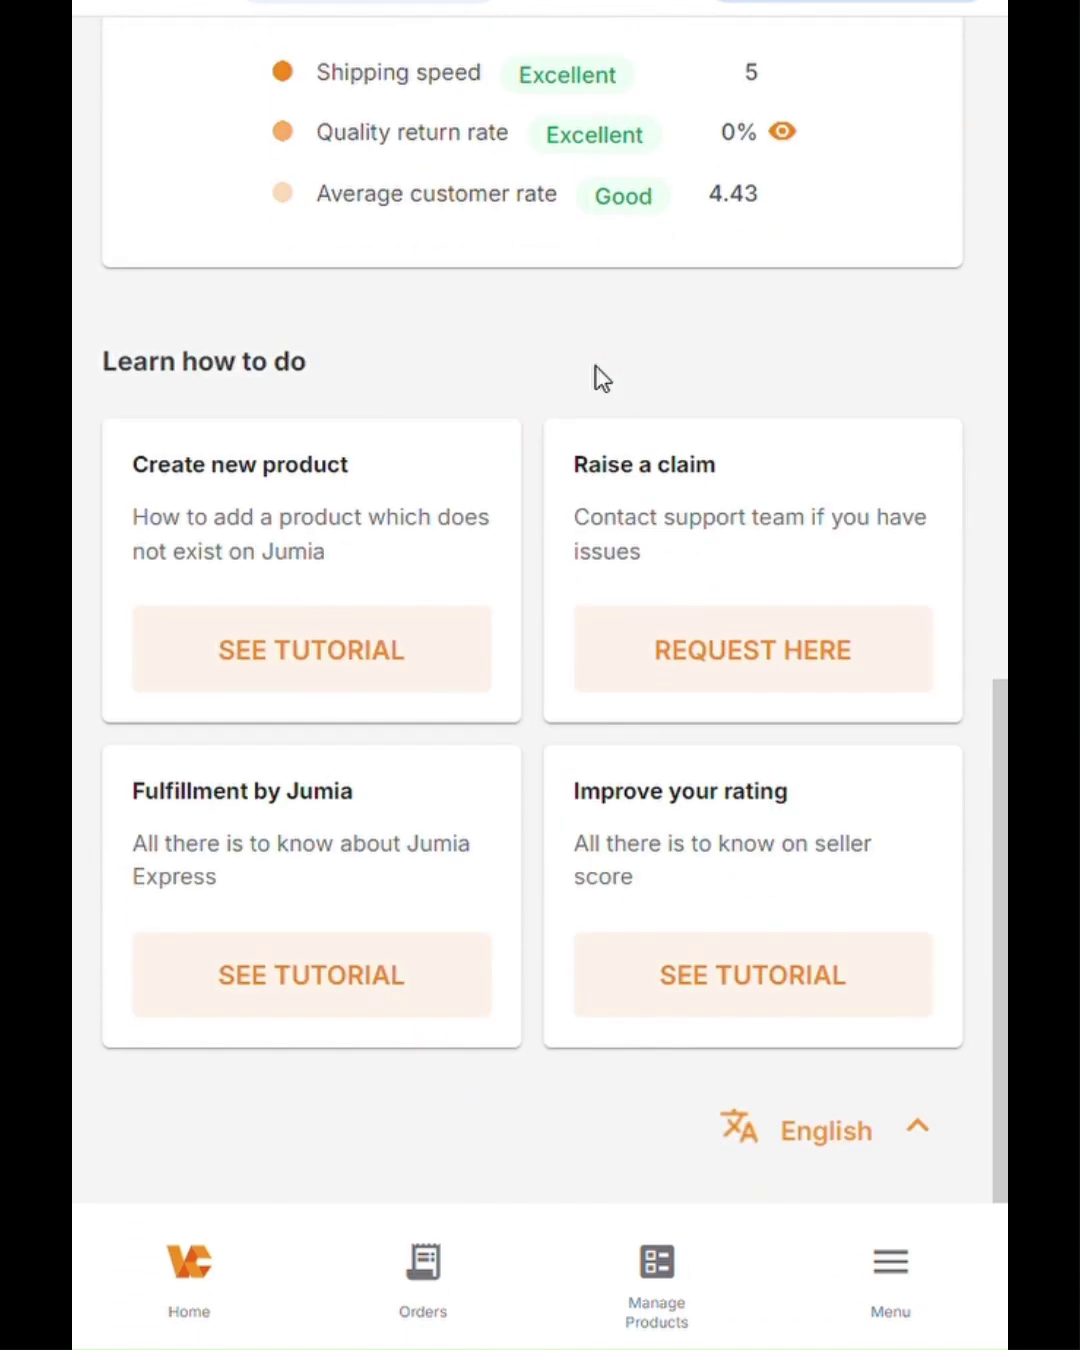
{"action": "scroll", "coordinate": [594, 377], "scroll_direction": "up", "scroll_amount": 15}
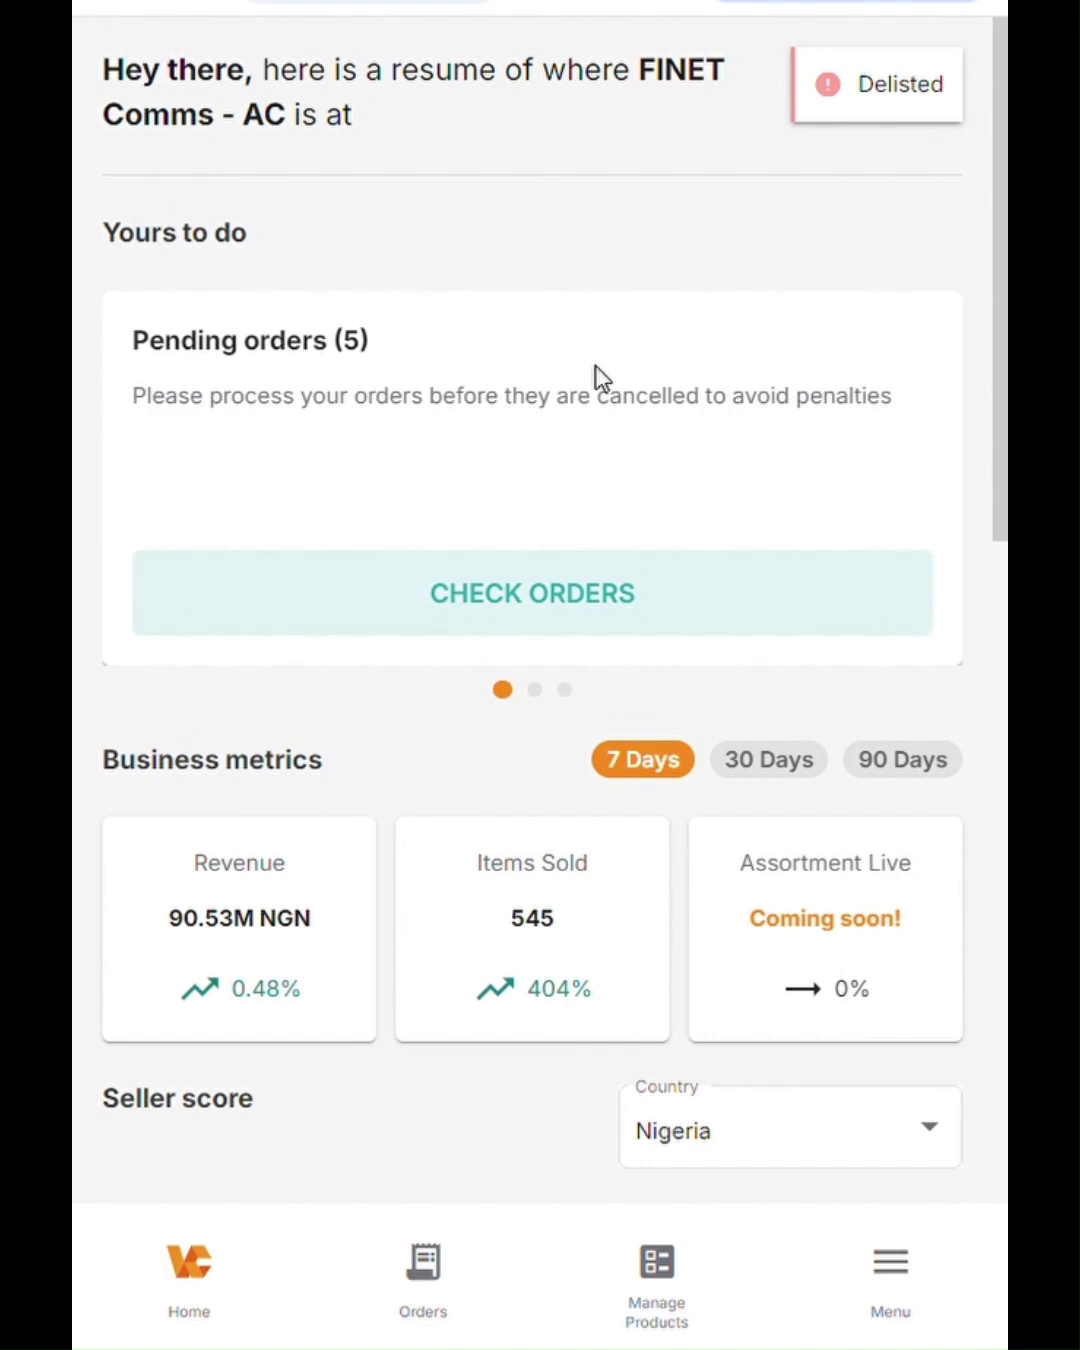
{"action": "scroll", "coordinate": [597, 377], "scroll_direction": "down", "scroll_amount": 13}
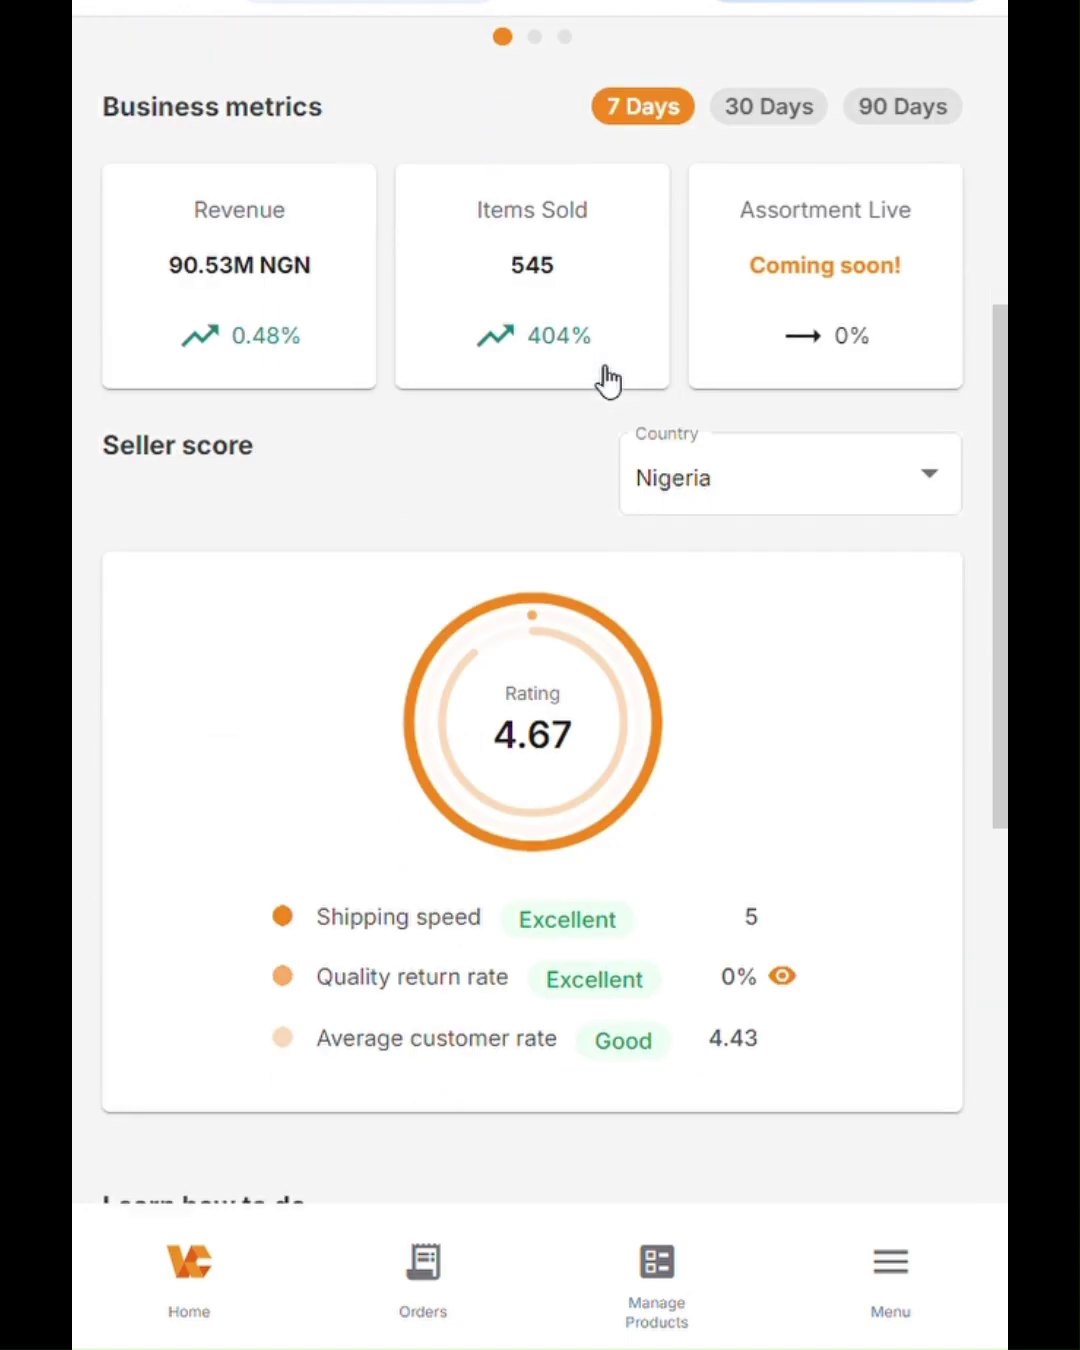
{"action": "scroll", "coordinate": [601, 378], "scroll_direction": "down", "scroll_amount": 2}
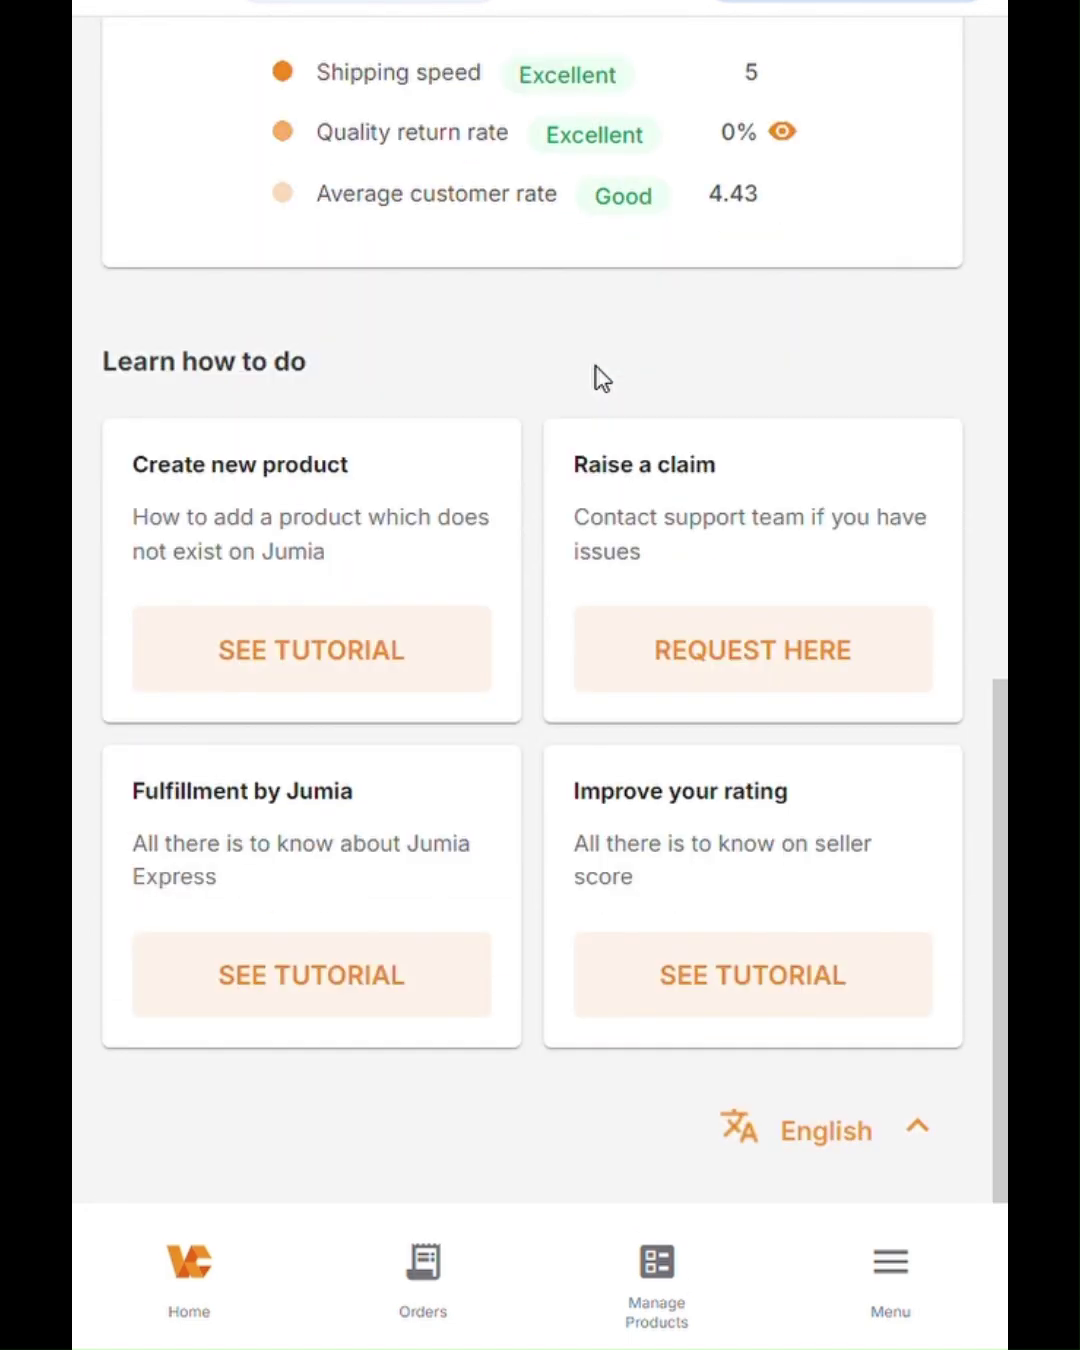
{"action": "left_click", "coordinate": [893, 1289]}
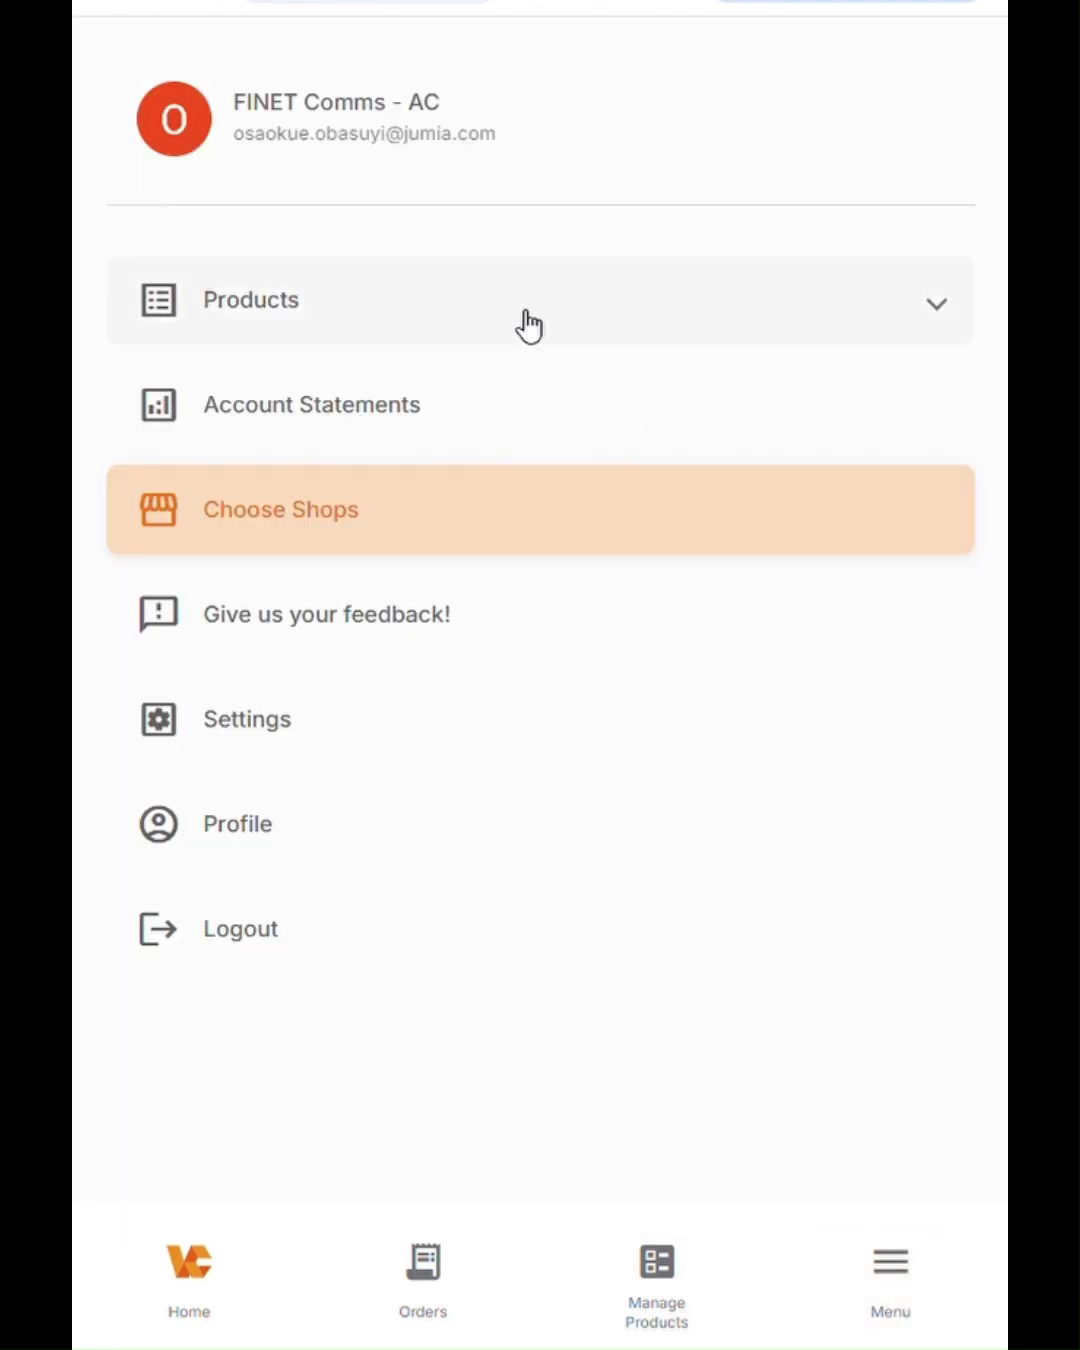
{"action": "left_click", "coordinate": [573, 322]}
{"action": "left_click", "coordinate": [416, 419]}
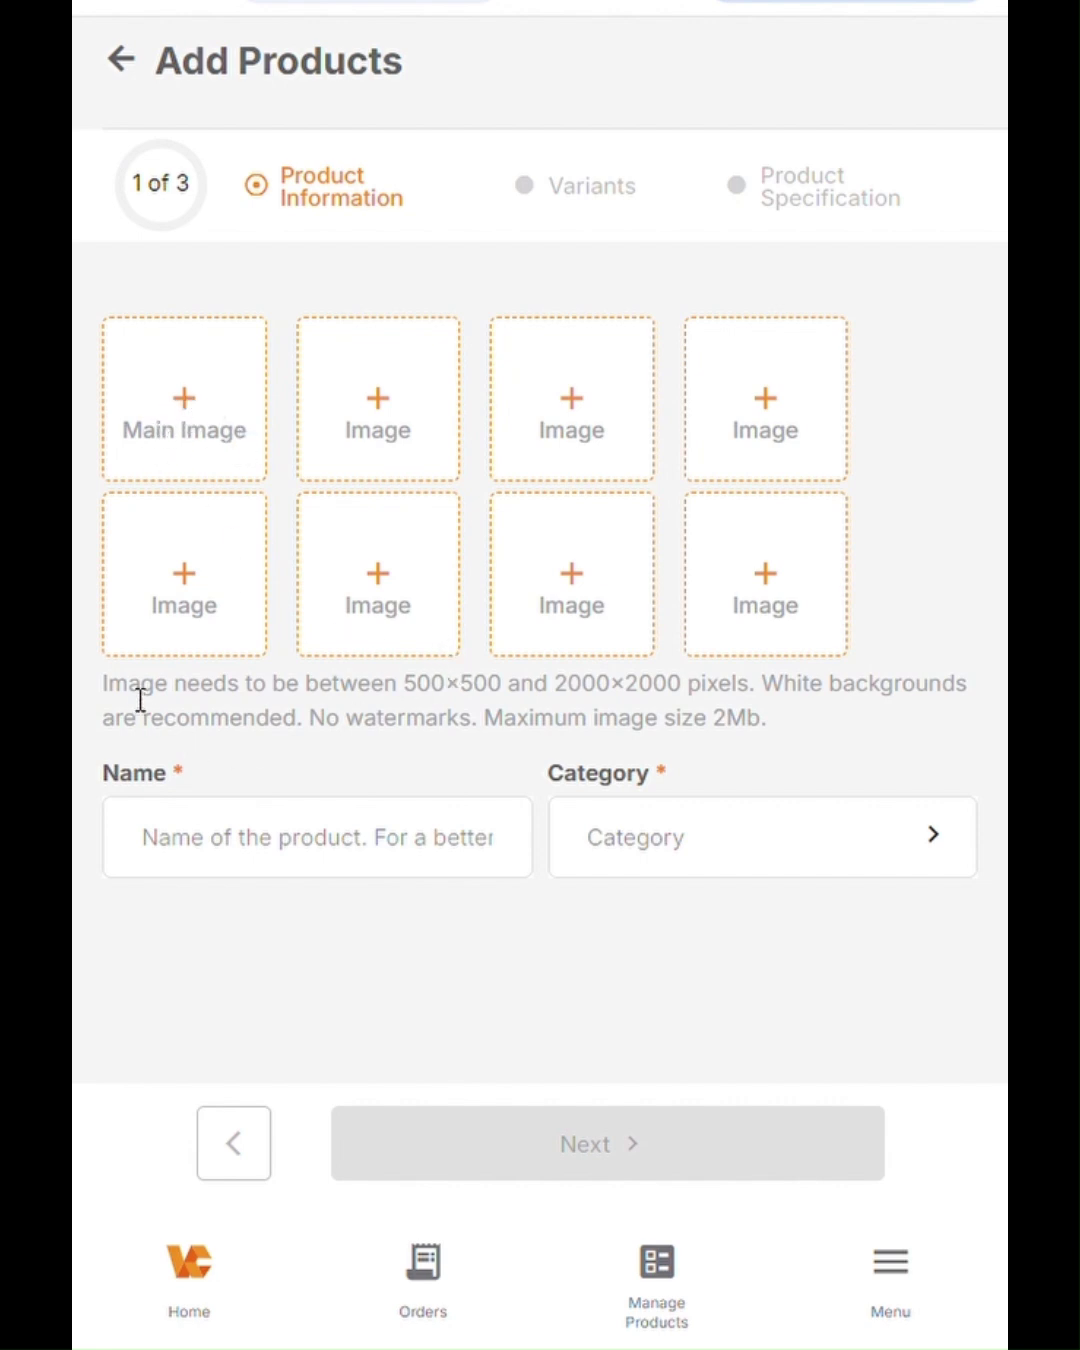
Step: Highlight the image size requirements hint text, then clear the selection
{"action": "left_click_drag", "start_coordinate": [119, 700], "coordinate": [812, 721]}
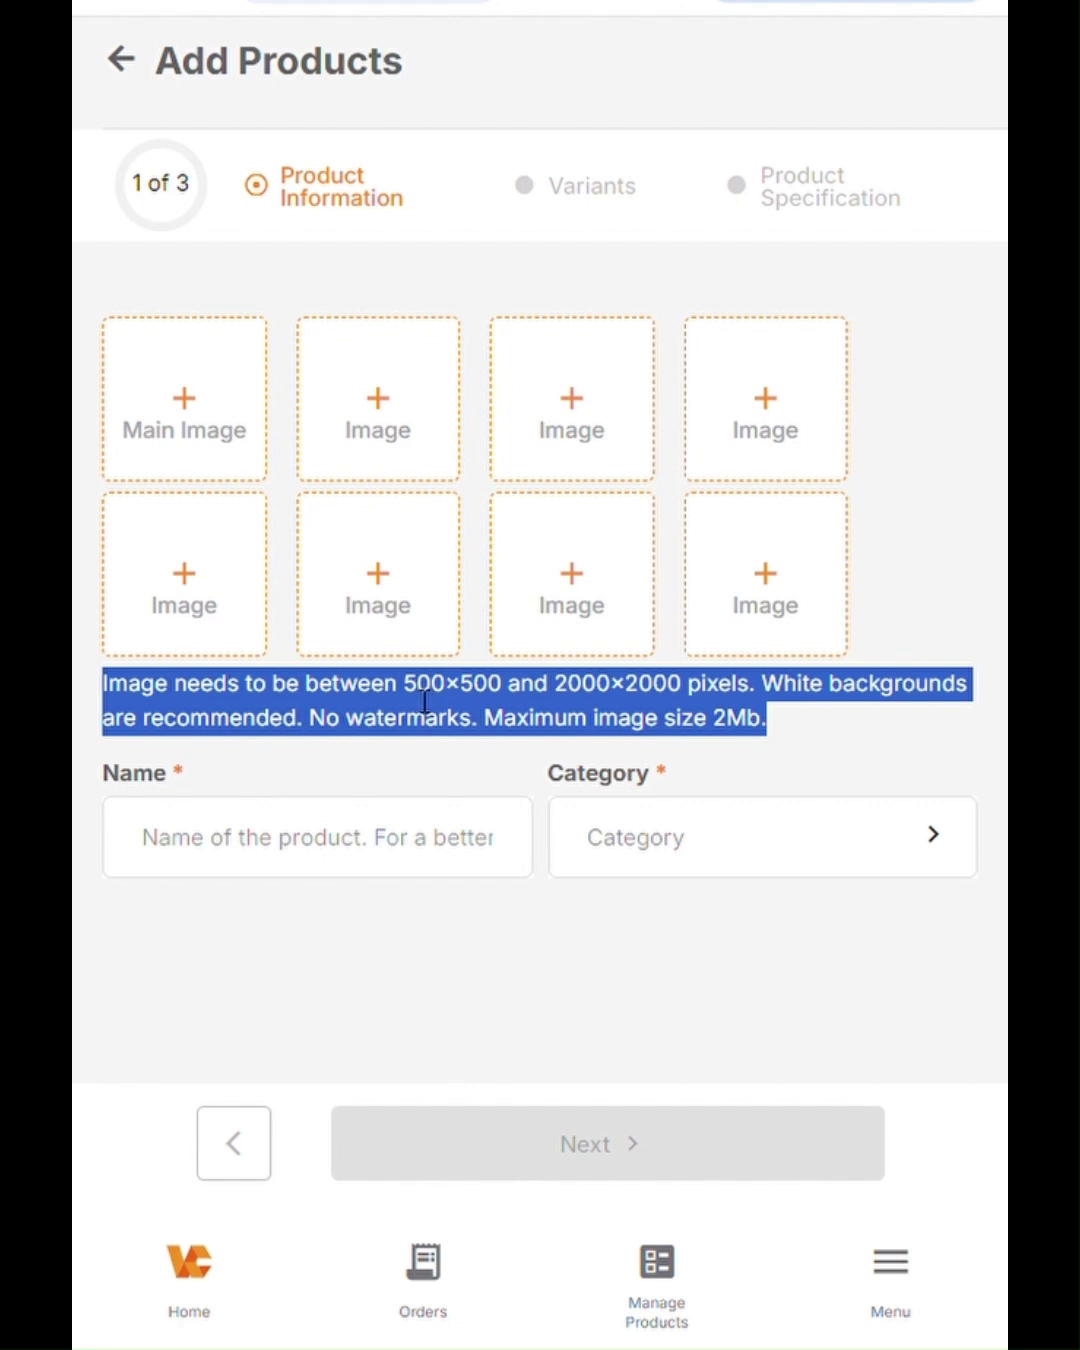
{"action": "left_click", "coordinate": [508, 716]}
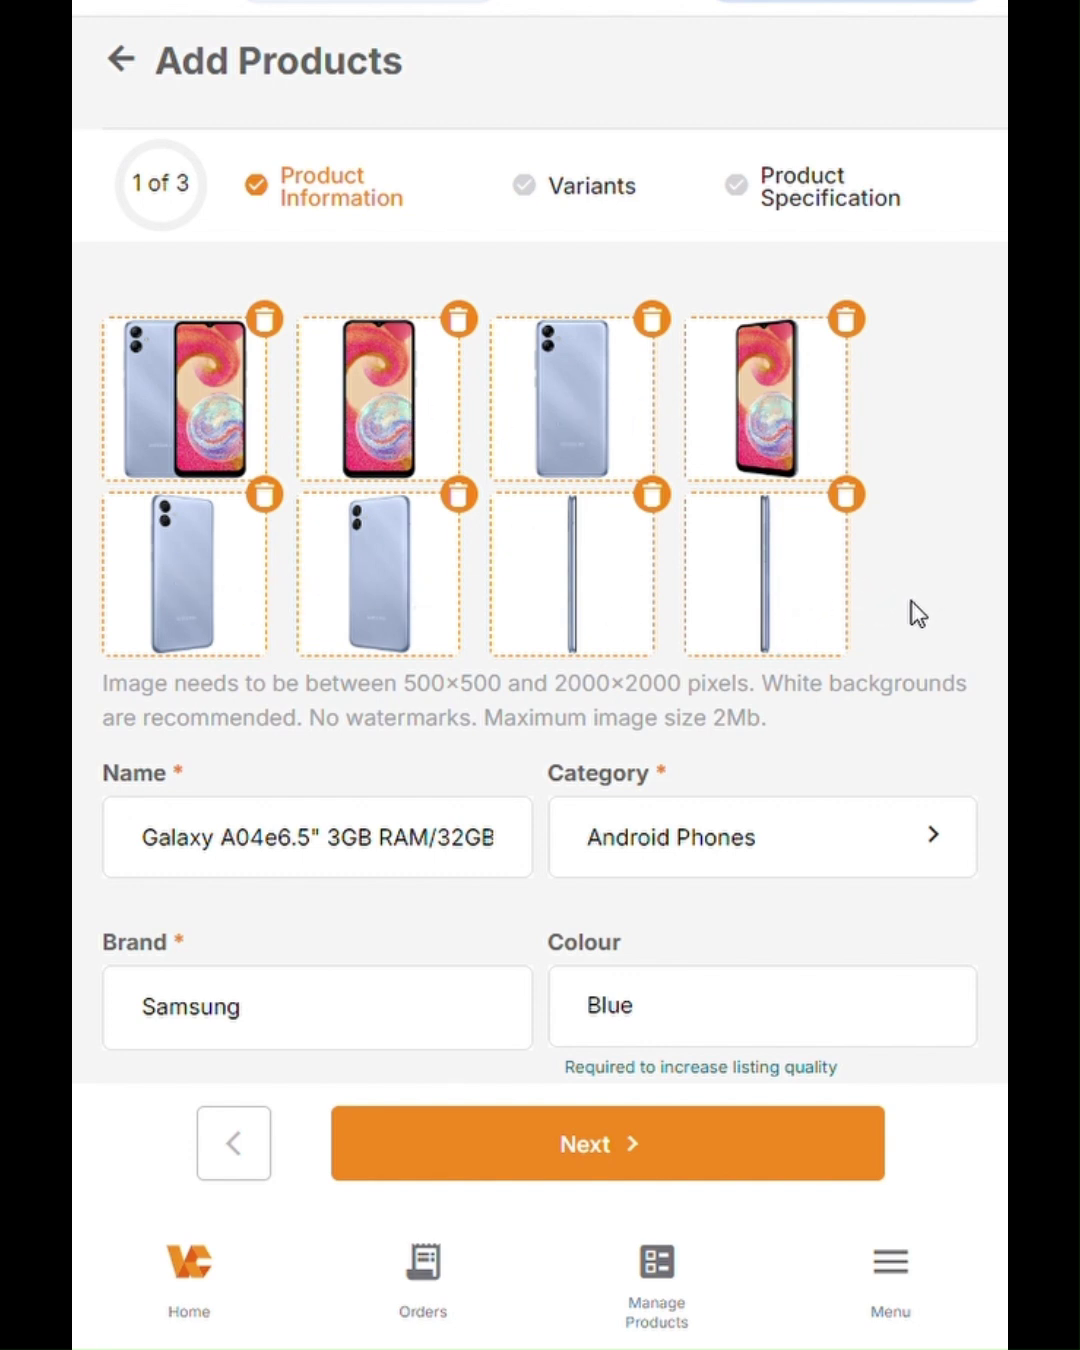
Step: Add a space after 'Galaxy A04e' in the product name and review it through 'Android 11 - Light Blue'
{"action": "scroll", "coordinate": [917, 612], "scroll_direction": "down", "scroll_amount": 3}
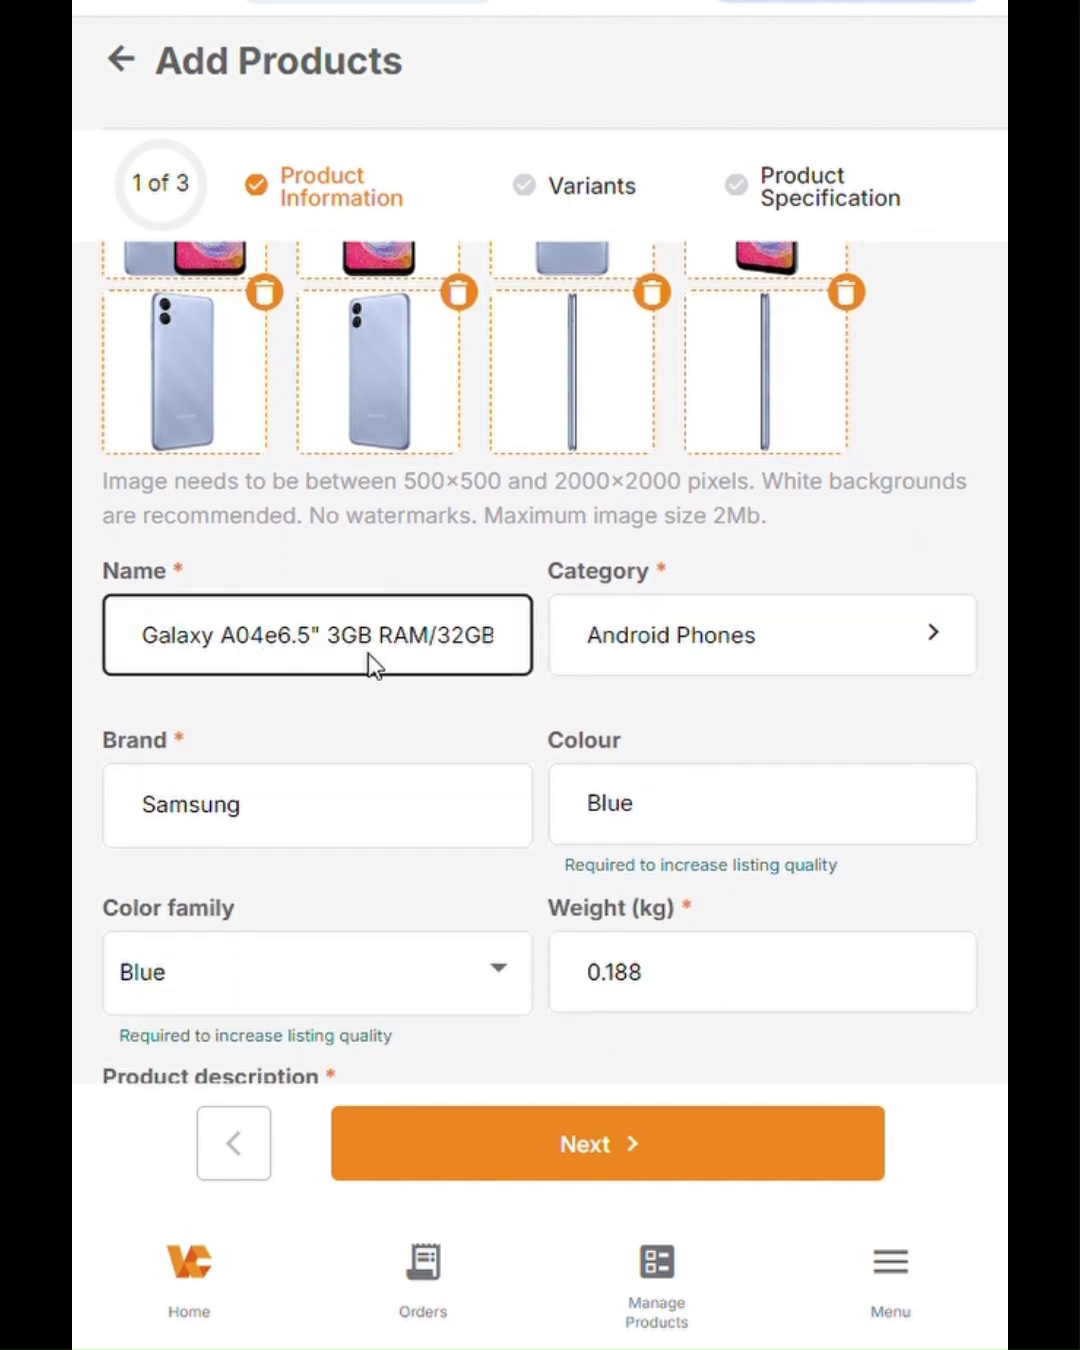
{"action": "left_click", "coordinate": [292, 660]}
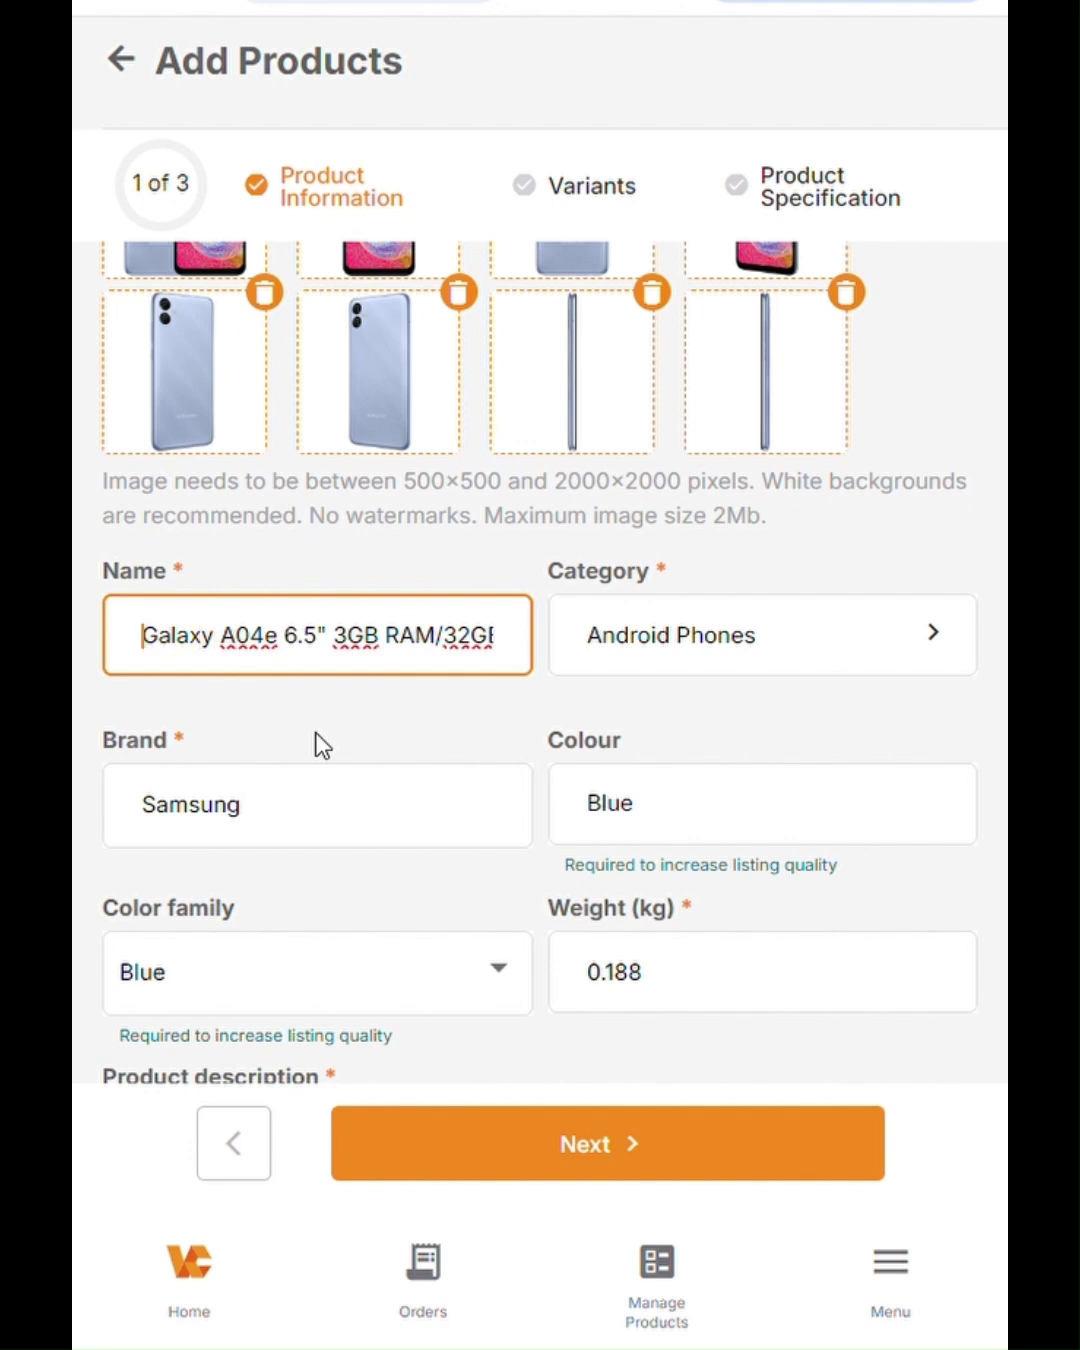
{"action": "key", "text": "shift+Right"}
{"action": "key", "text": "shift+Right"}
{"action": "key", "text": "shift+Right"}
{"action": "key", "text": "shift+Right"}
{"action": "key", "text": "shift+Right"}
{"action": "key", "text": "shift+Right"}
{"action": "key", "text": "shift+Right"}
{"action": "key", "text": "shift+Right"}
{"action": "key", "text": "shift+Right"}
{"action": "key", "text": "shift+Right"}
{"action": "key", "text": "shift+Right"}
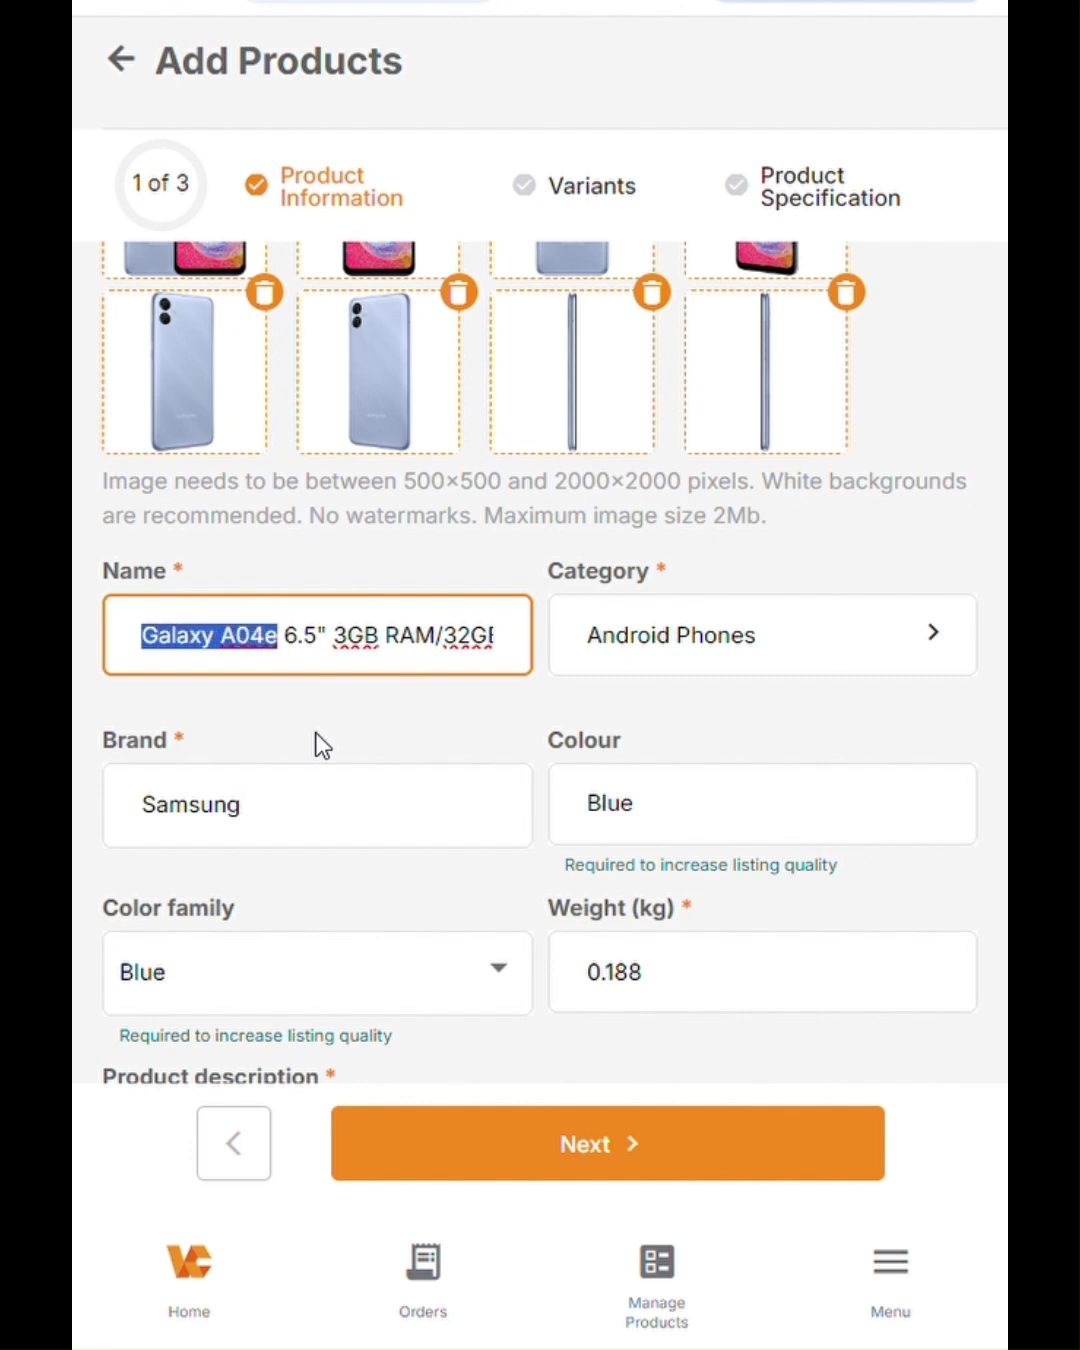
{"action": "key", "text": "Right"}
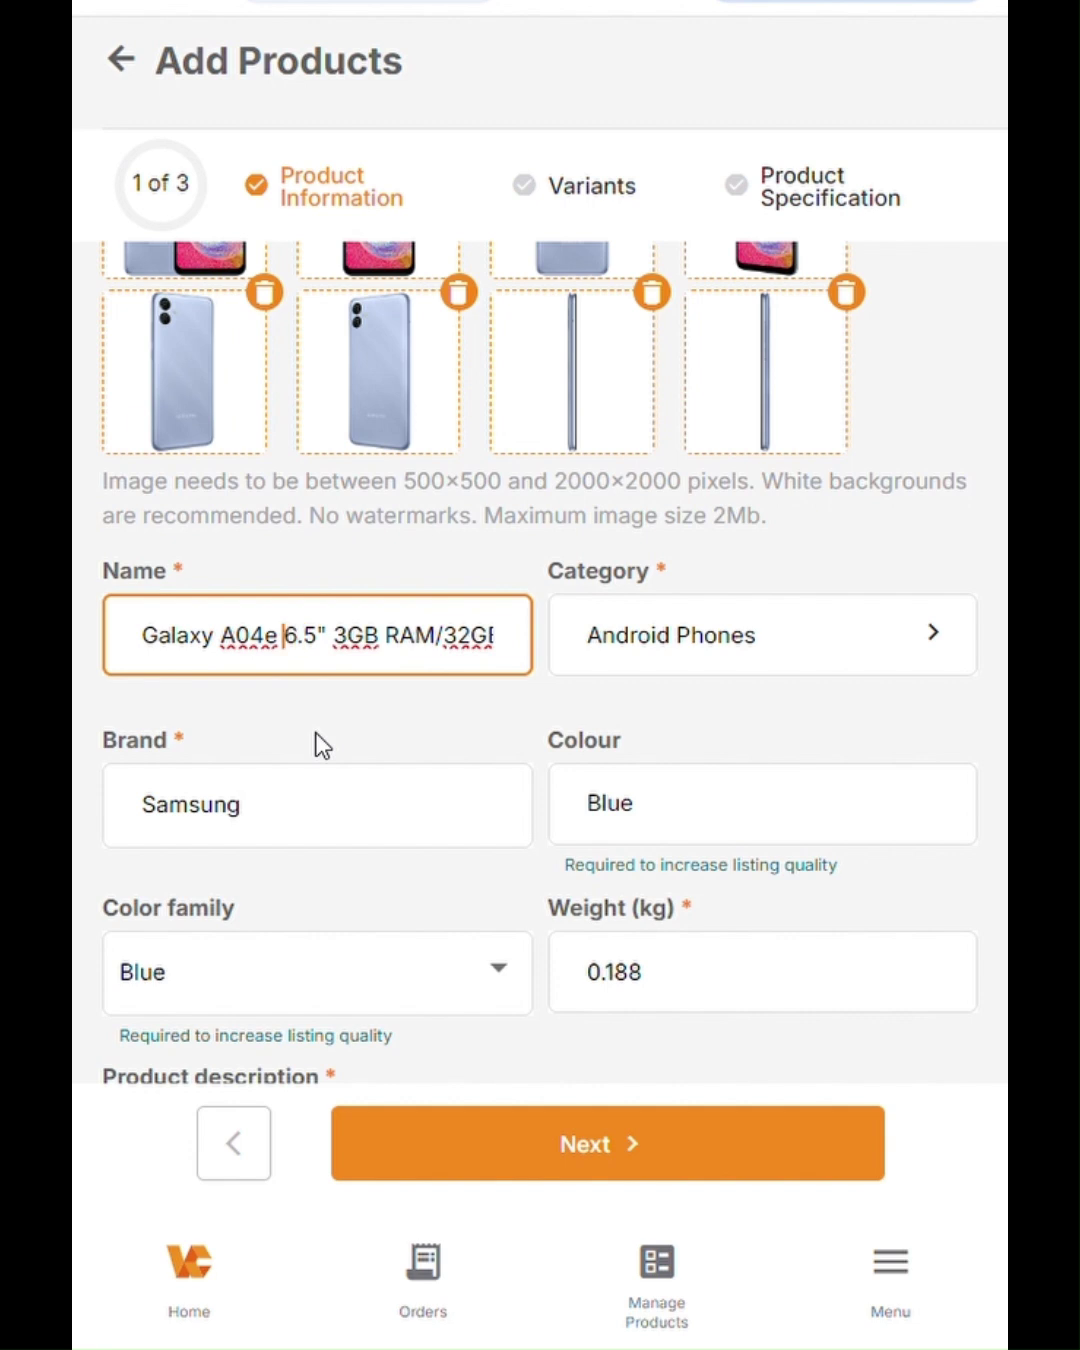
{"action": "key", "text": "Right"}
{"action": "key", "text": "Right"}
{"action": "key", "text": "Right"}
{"action": "key", "text": "Right"}
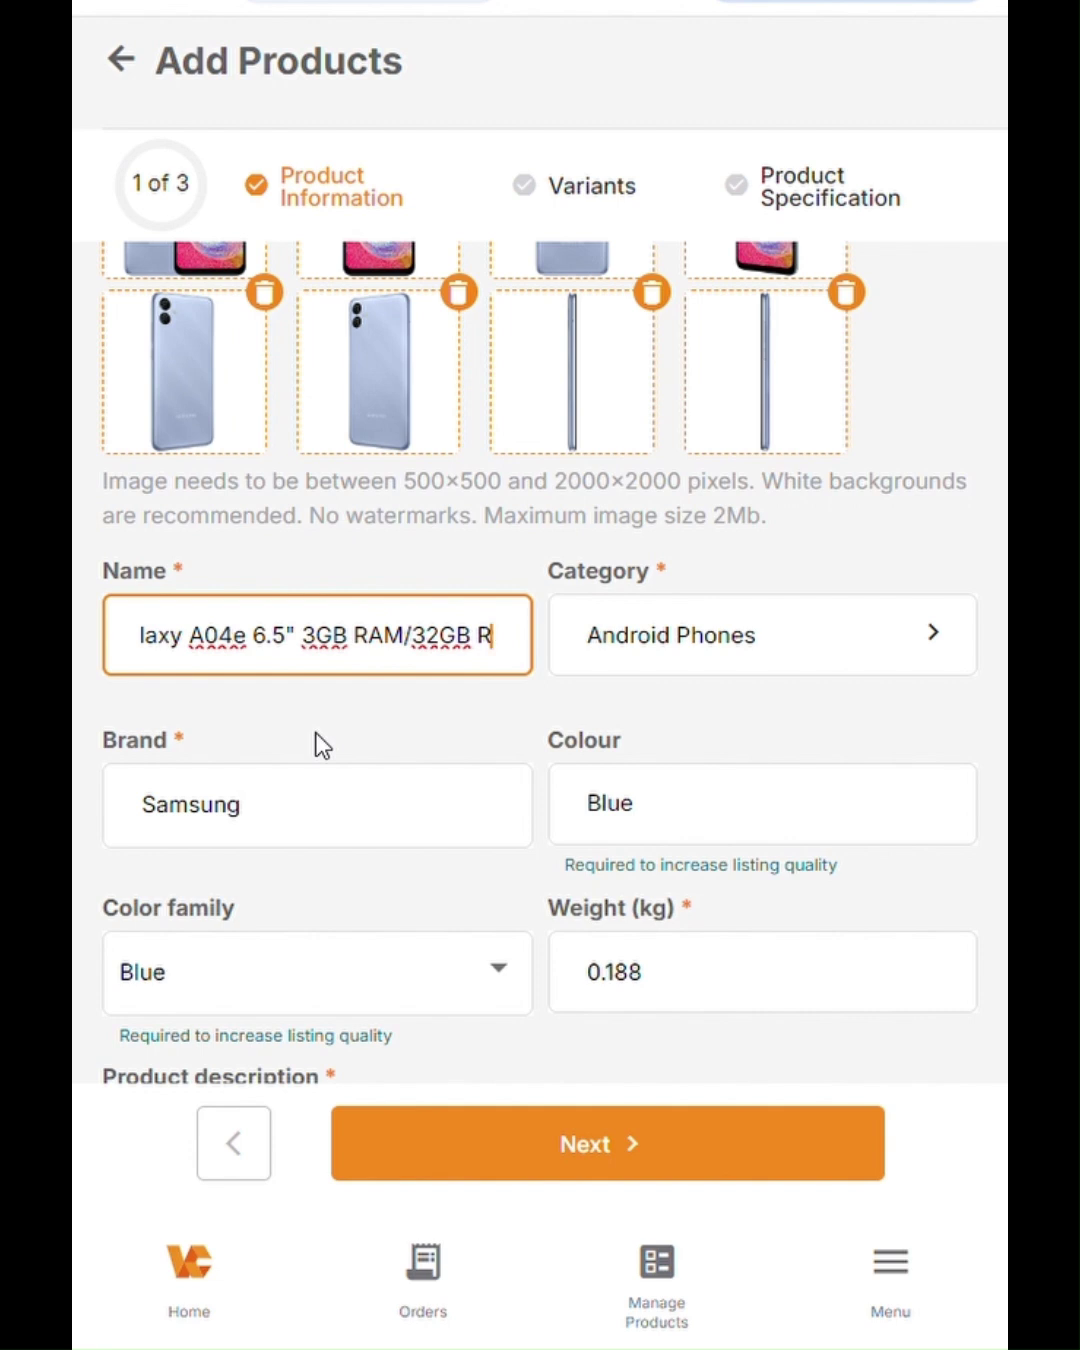
{"action": "key", "text": "Right"}
{"action": "key", "text": "Right"}
{"action": "key", "text": "Right"}
{"action": "key", "text": "Right"}
{"action": "key", "text": "Right"}
{"action": "key", "text": "Right"}
{"action": "key", "text": "Right"}
{"action": "key", "text": "Right"}
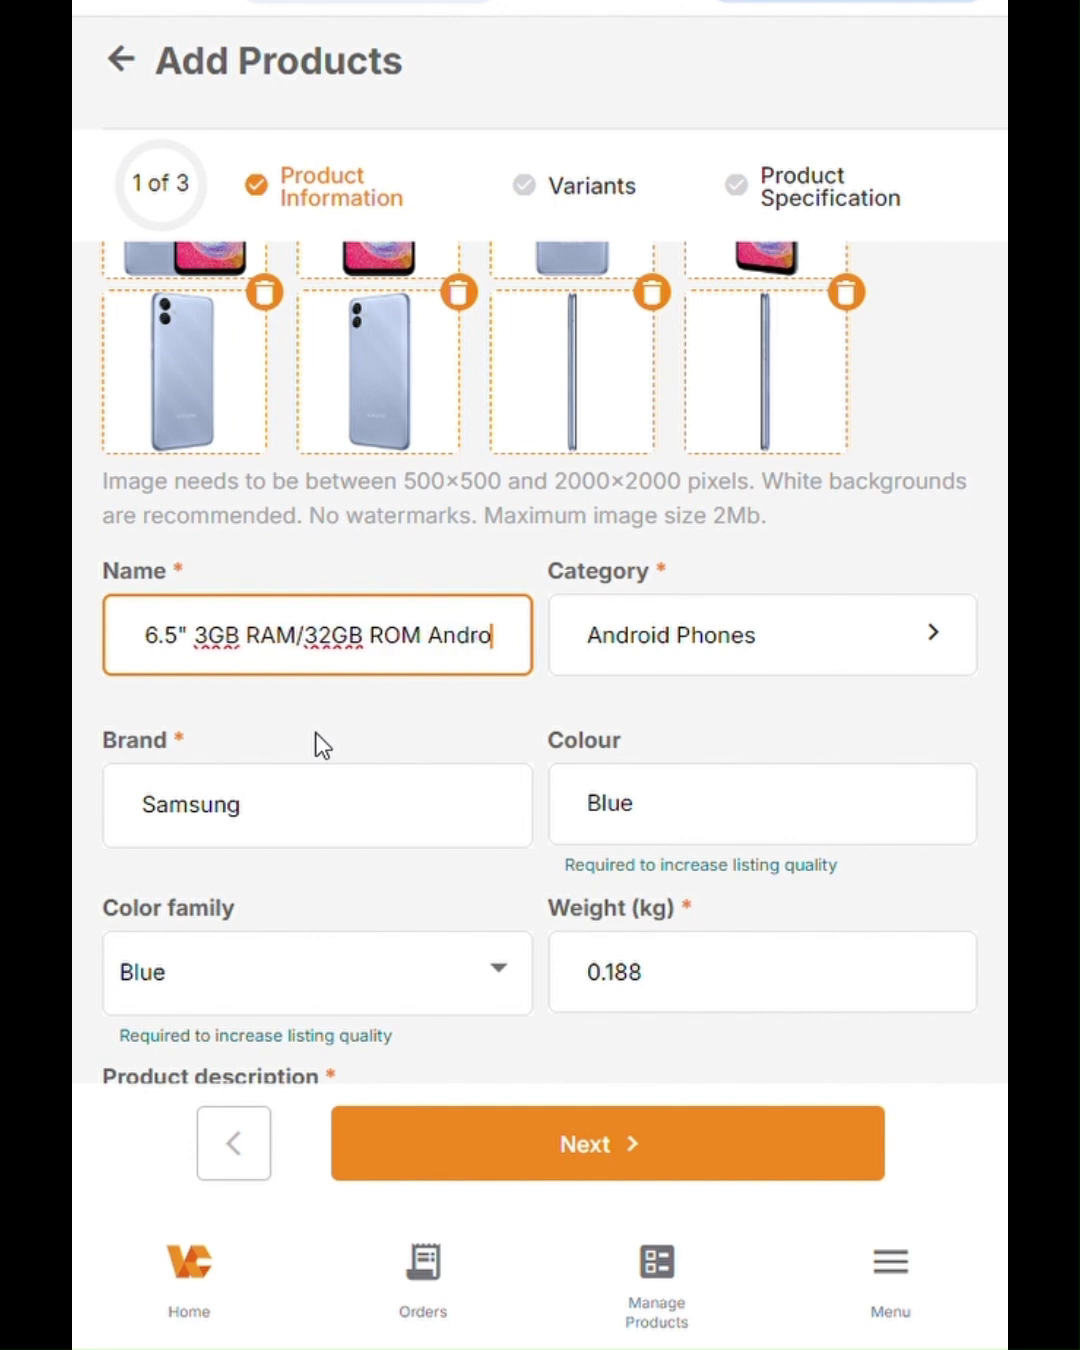
{"action": "key", "text": "Right"}
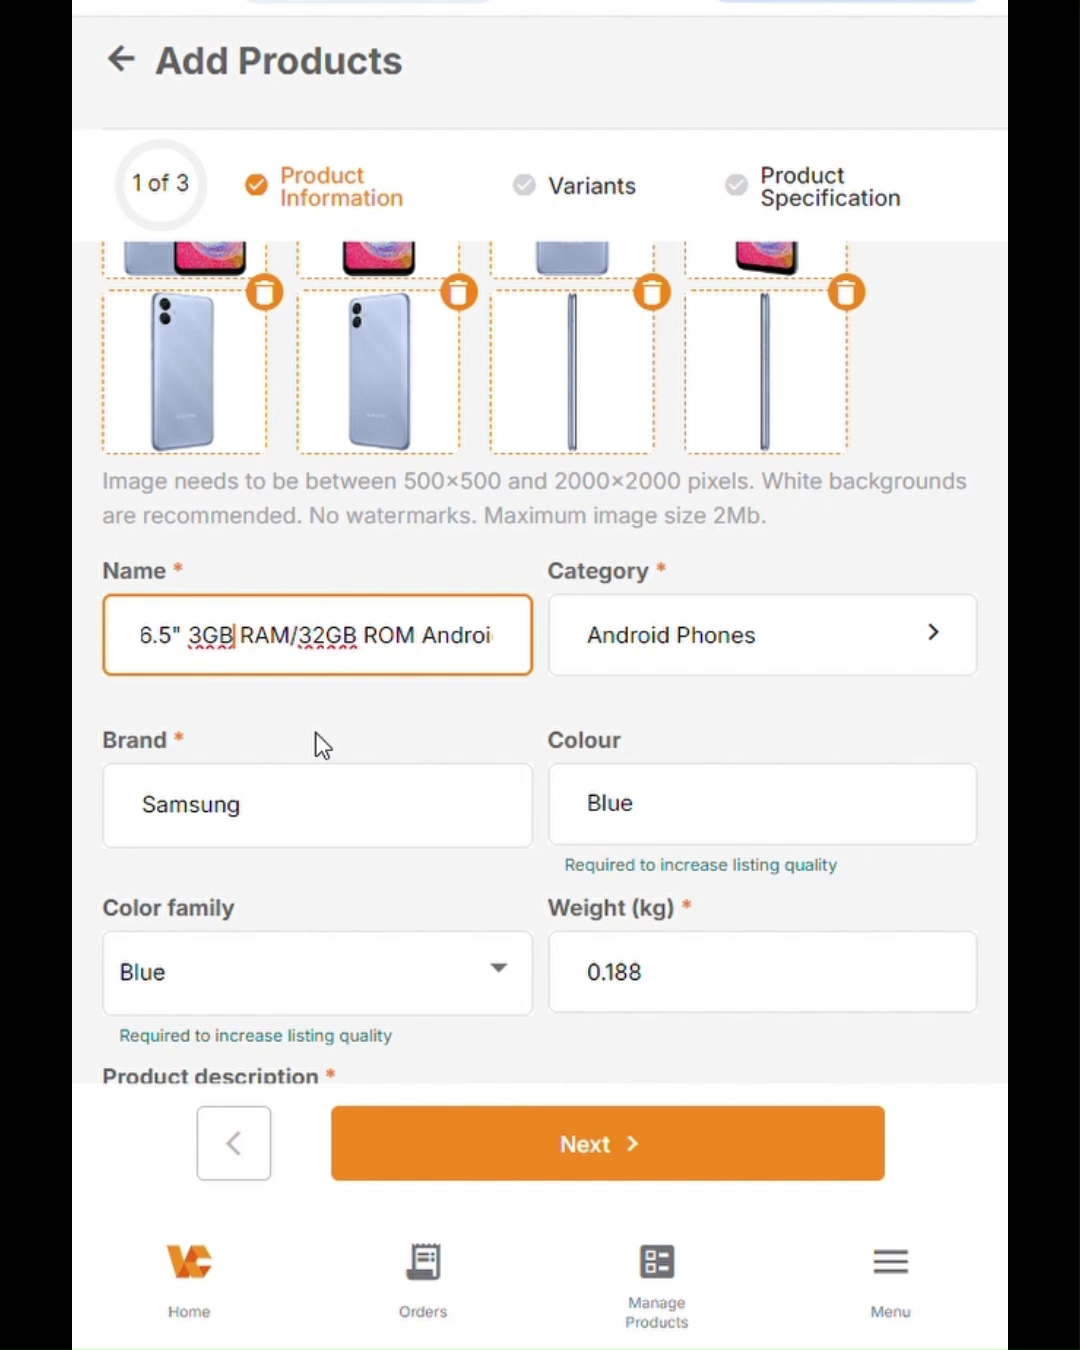
{"action": "key", "text": "Right"}
{"action": "key", "text": "Right"}
{"action": "key", "text": "Right"}
{"action": "key", "text": "Right"}
{"action": "key", "text": "Right"}
{"action": "key", "text": "Right"}
{"action": "key", "text": "Right"}
{"action": "key", "text": "Right"}
{"action": "key", "text": "Right"}
{"action": "key", "text": "Right"}
{"action": "key", "text": "Right"}
{"action": "key", "text": "Right"}
{"action": "key", "text": "Right"}
{"action": "key", "text": "Right"}
{"action": "key", "text": "Right"}
{"action": "key", "text": "Right"}
{"action": "key", "text": "Right"}
{"action": "key", "text": "Right"}
{"action": "key", "text": "Right"}
{"action": "key", "text": "Right"}
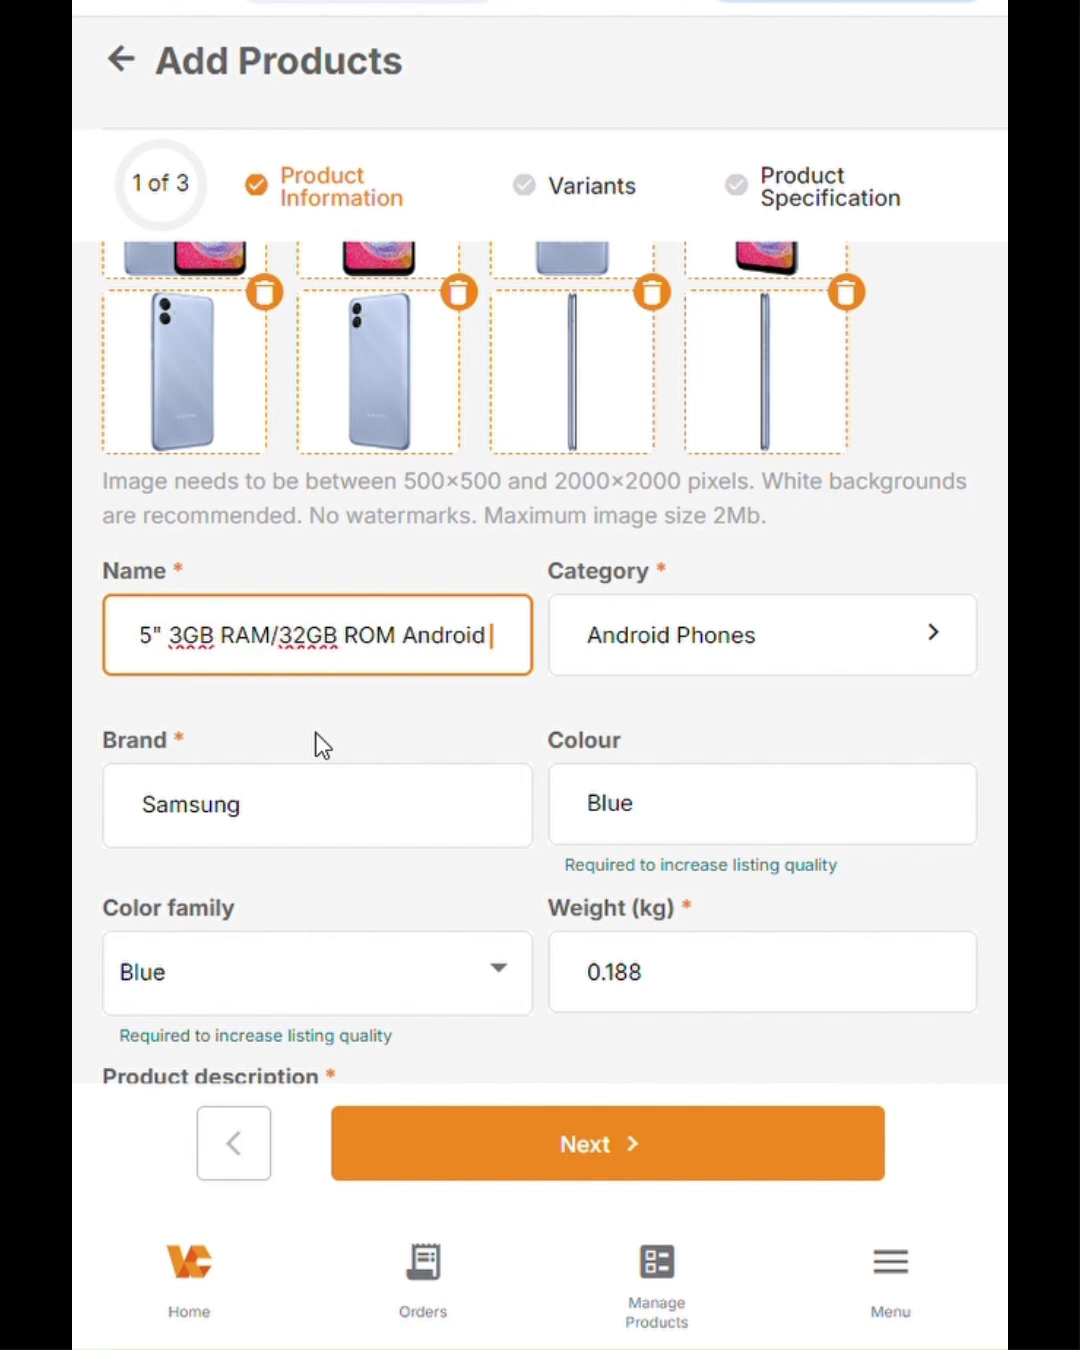
{"action": "key", "text": "Right"}
{"action": "key", "text": "Right"}
{"action": "key", "text": "Left"}
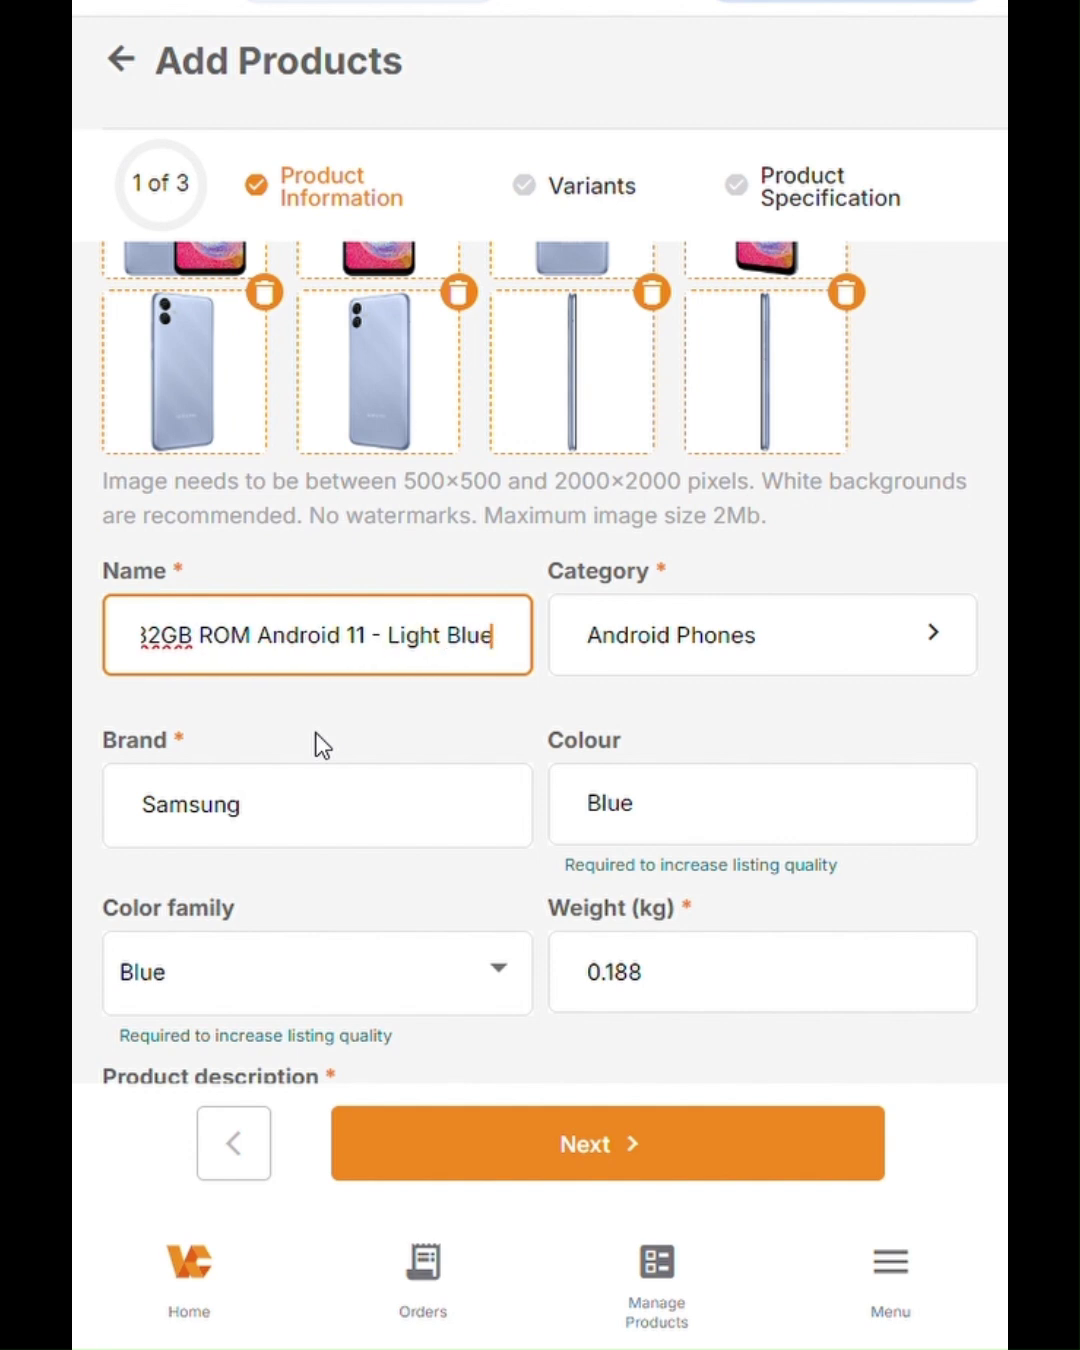
{"action": "left_click", "coordinate": [742, 723]}
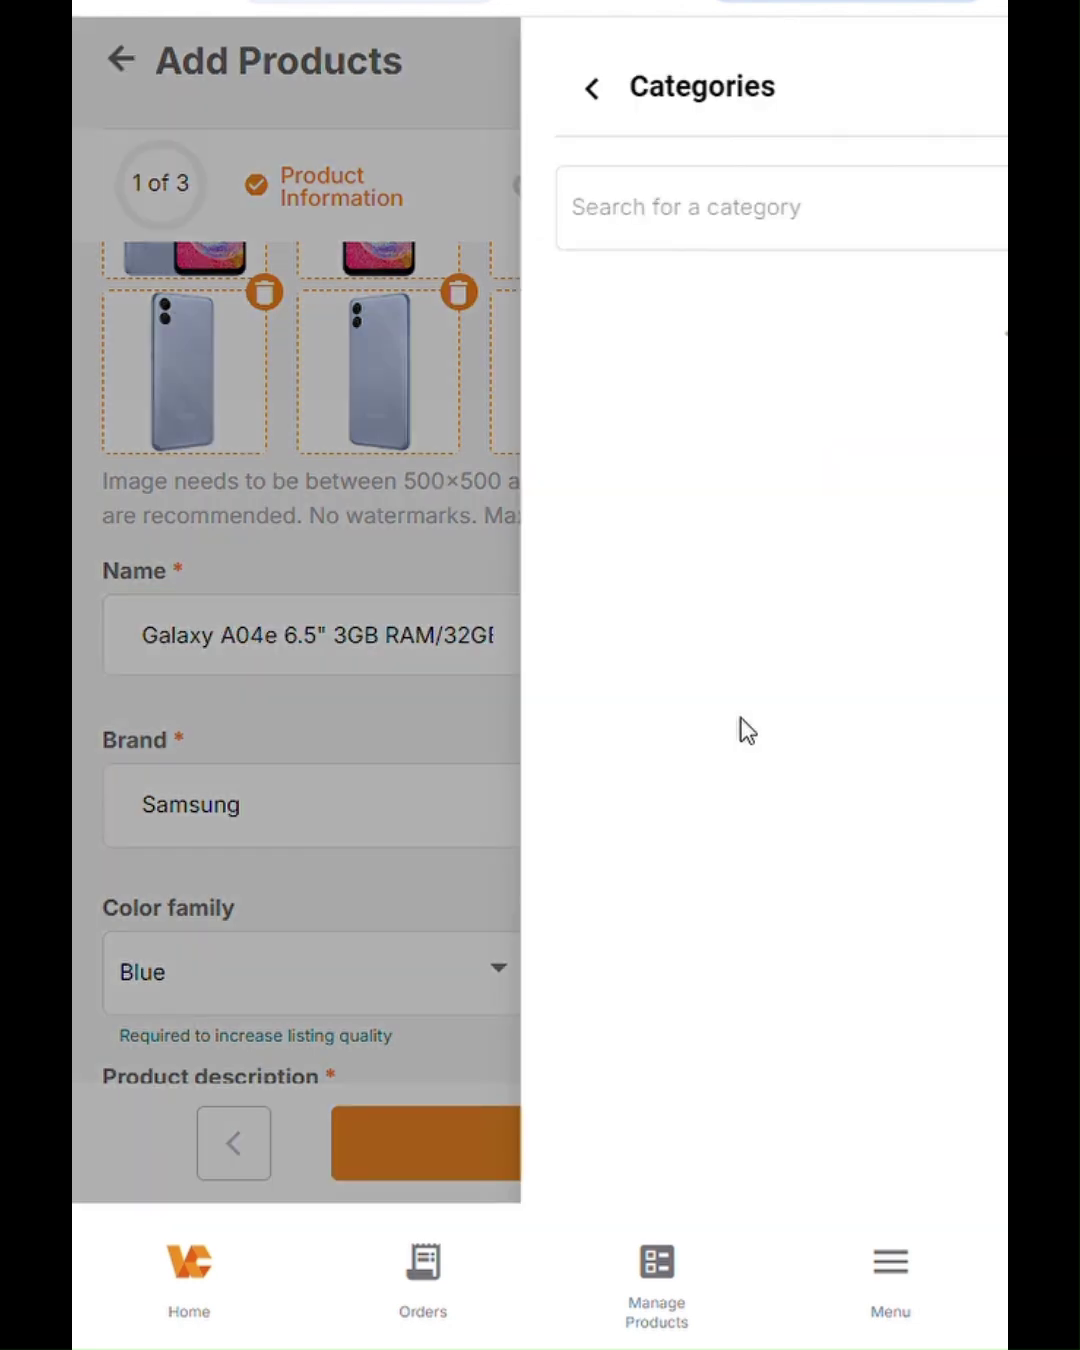
{"action": "left_click", "coordinate": [145, 92]}
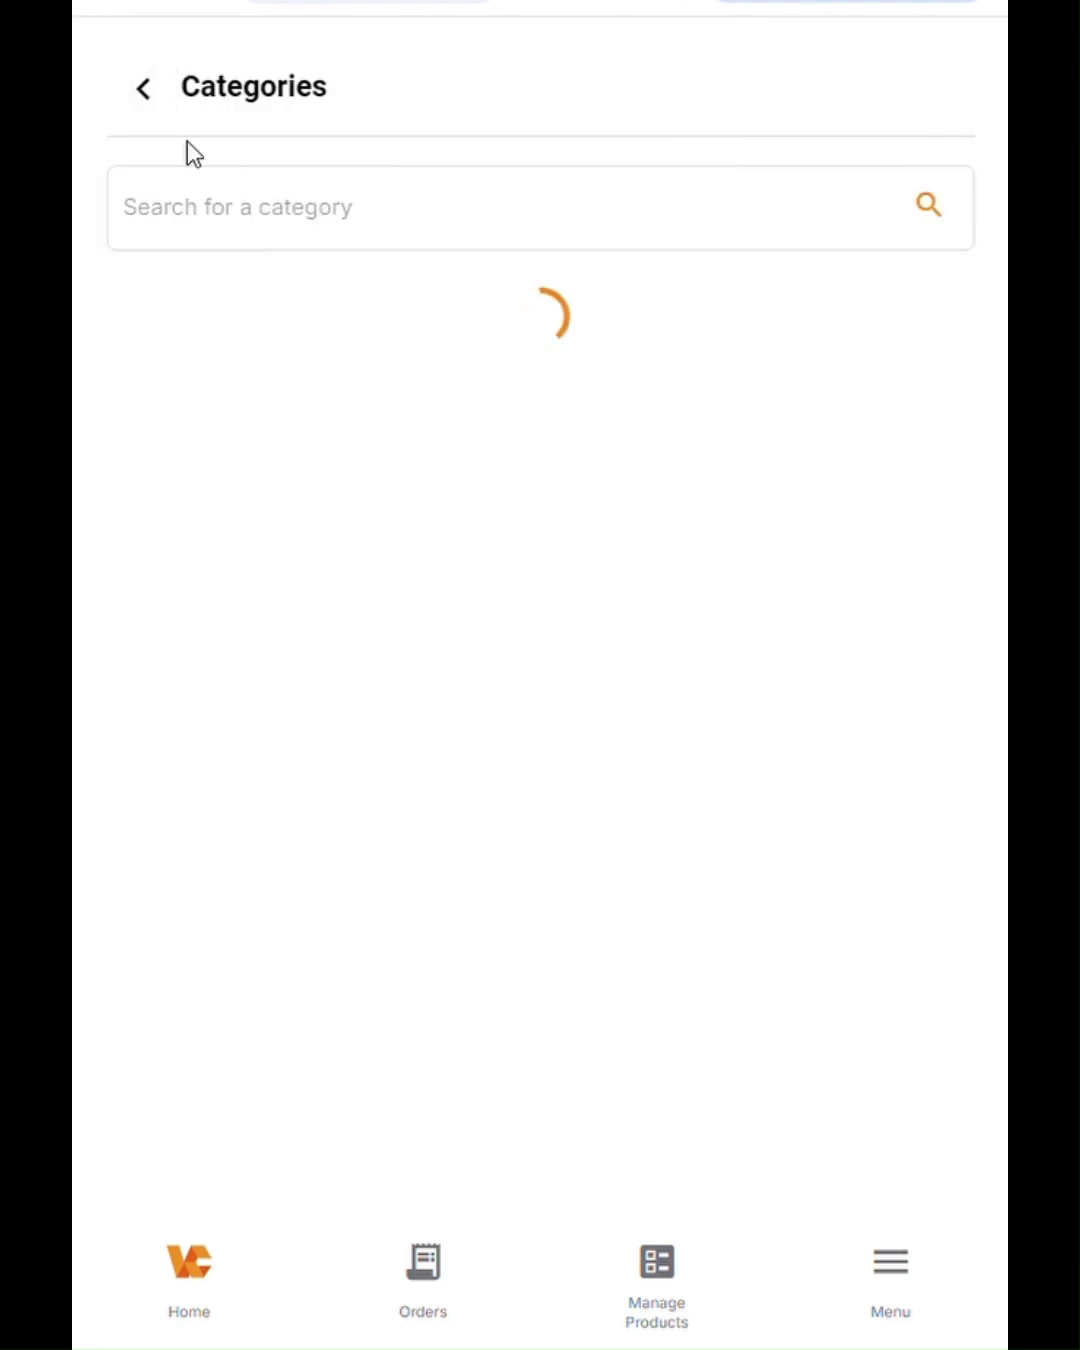
{"action": "left_click", "coordinate": [147, 90]}
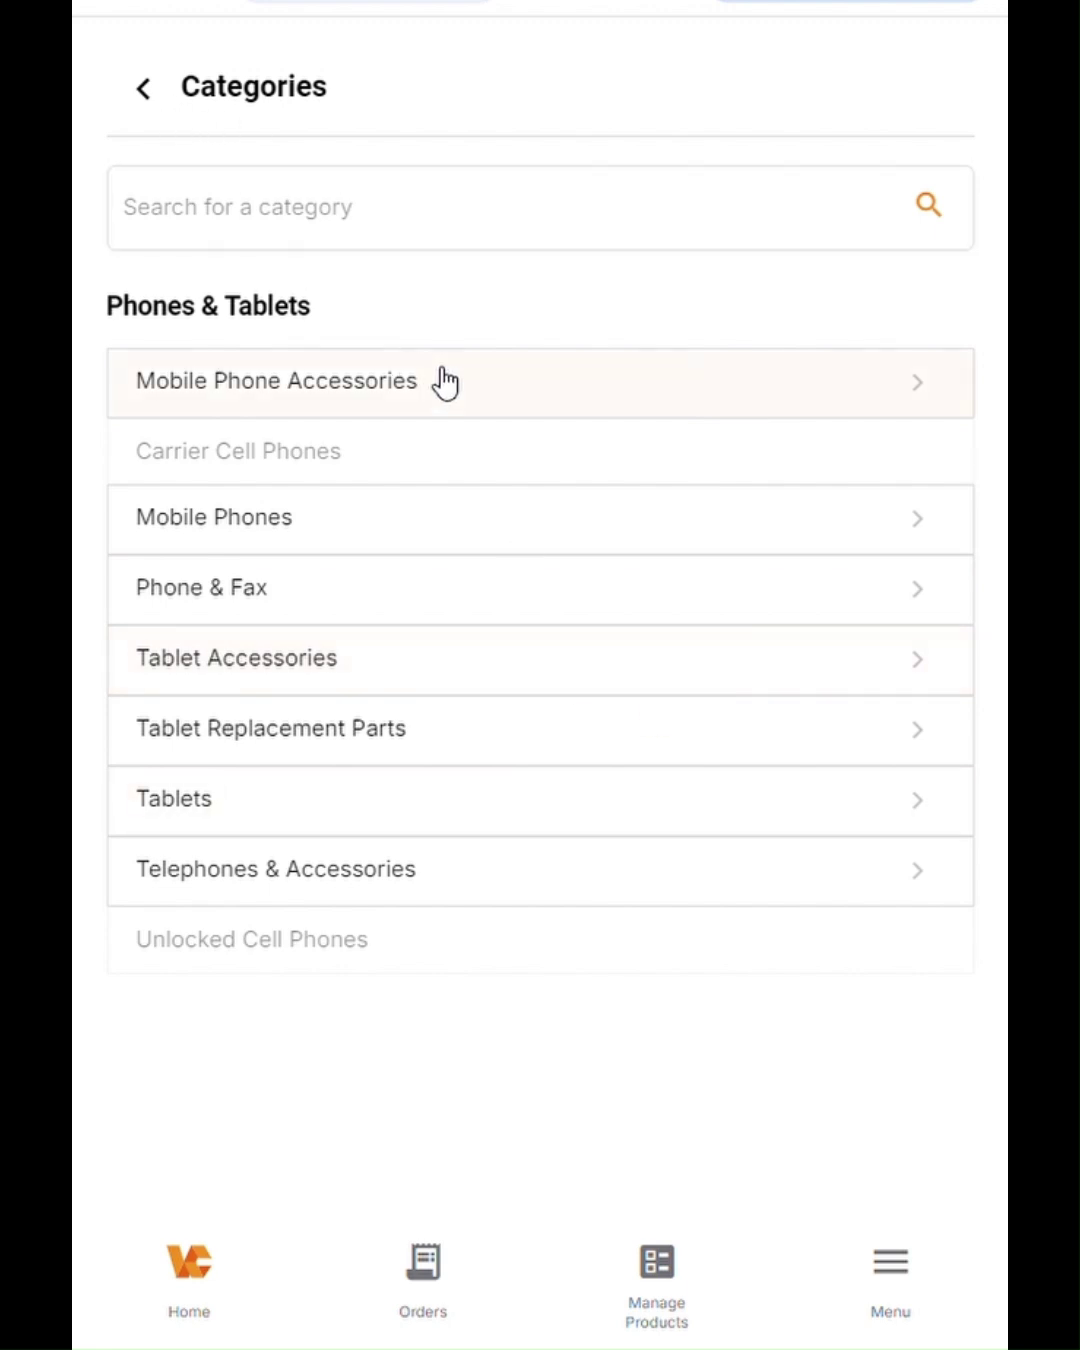
{"action": "left_click", "coordinate": [156, 98]}
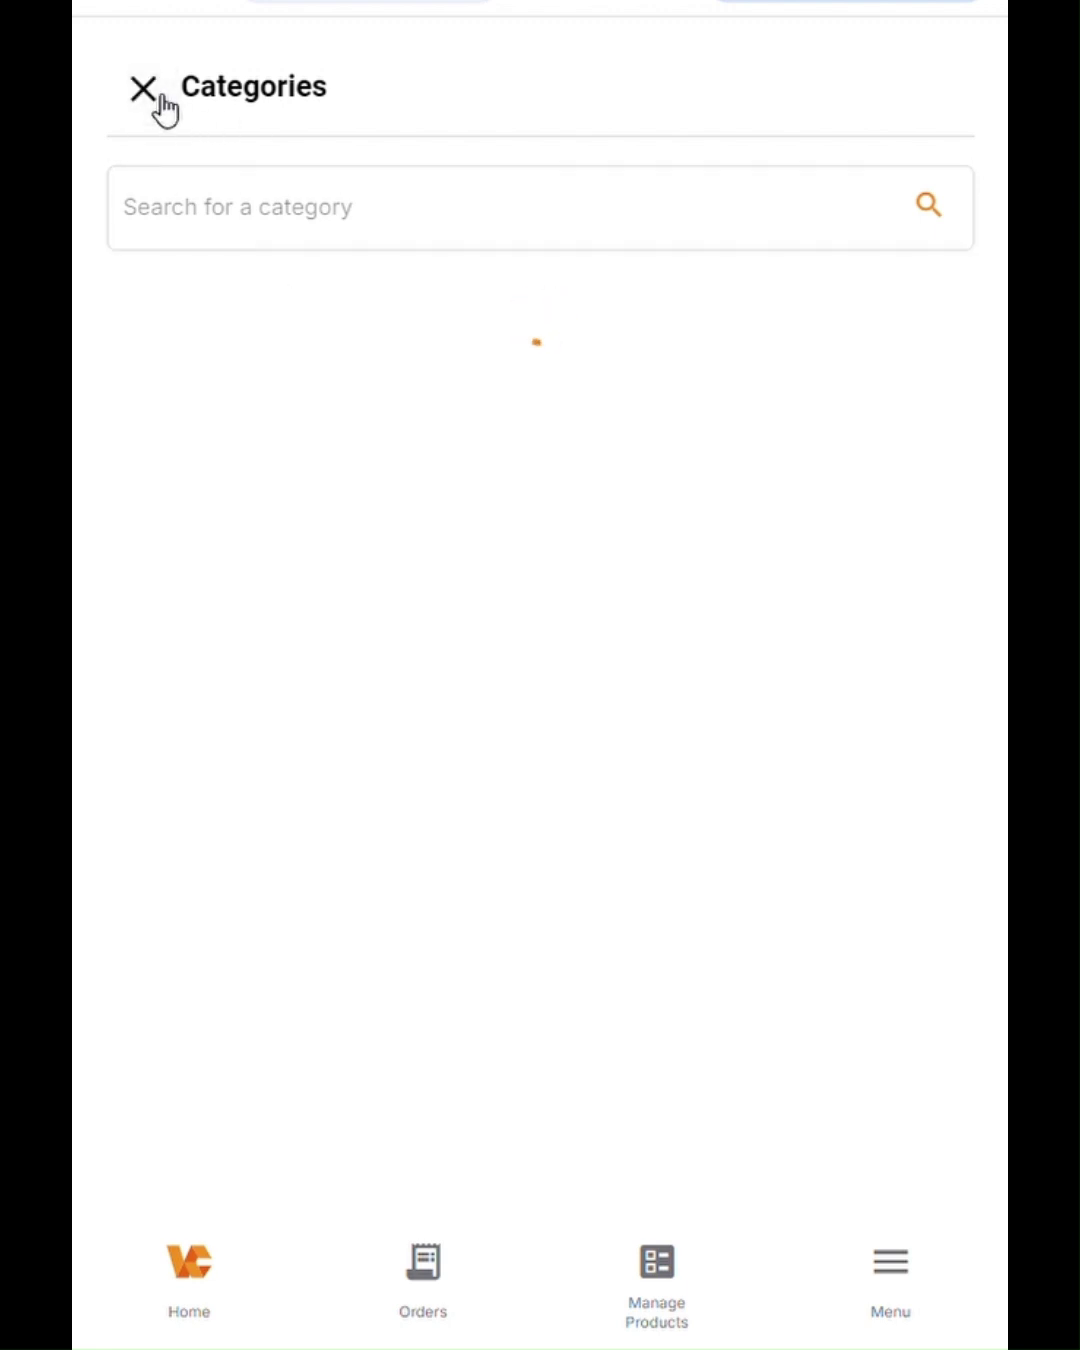
{"action": "left_click", "coordinate": [432, 385]}
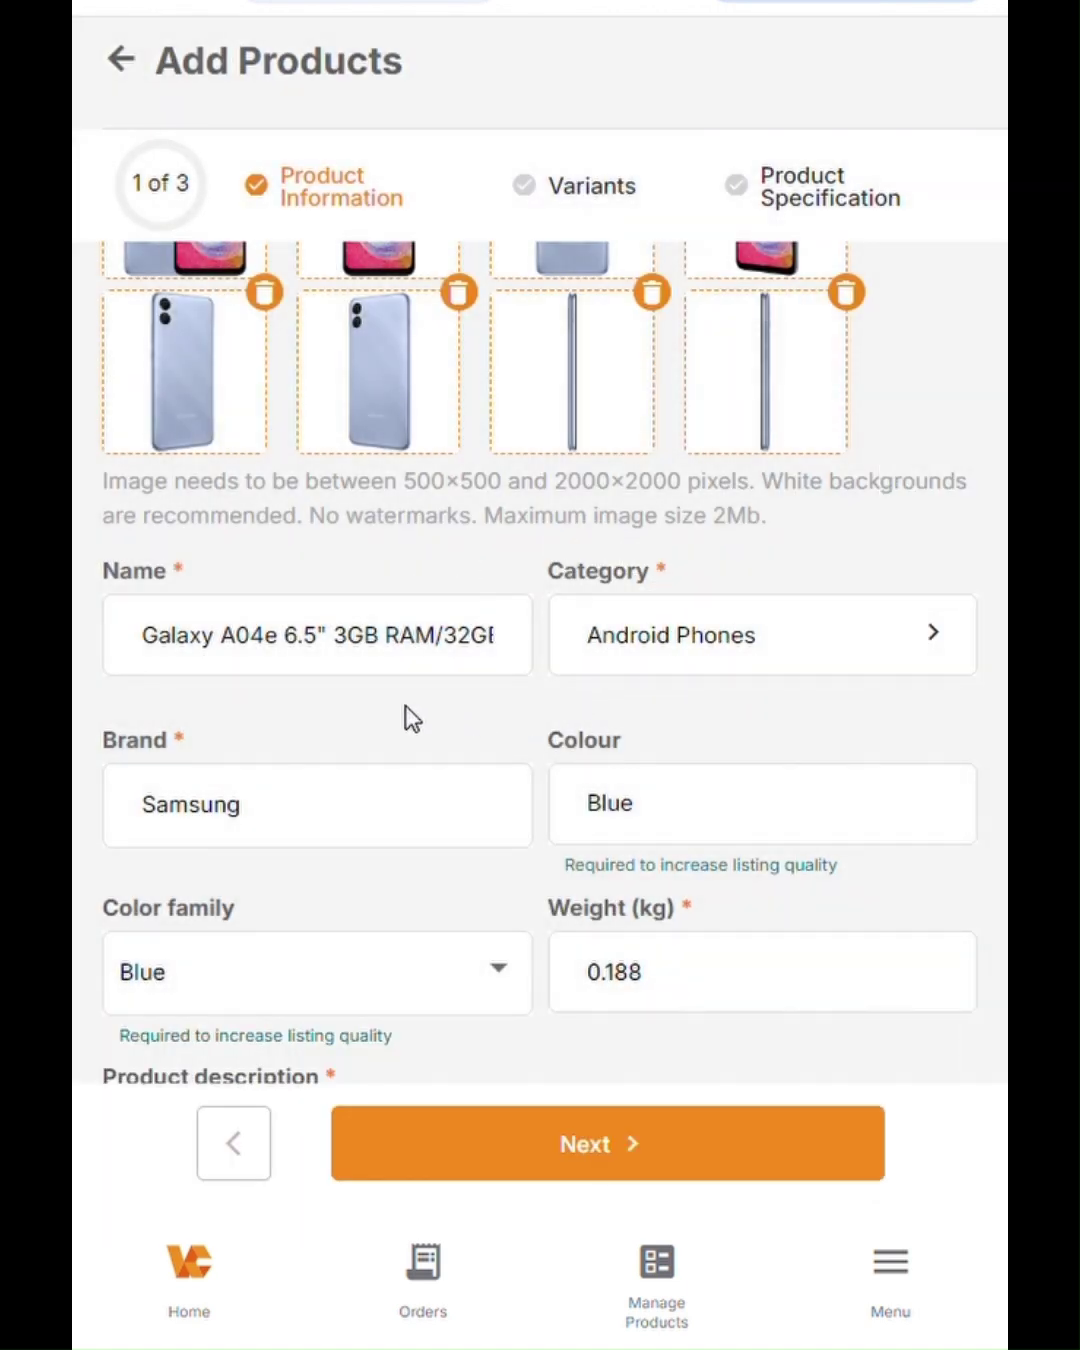
Step: Re-select Samsung as the product brand from the Brand suggestion list
{"action": "scroll", "coordinate": [410, 718], "scroll_direction": "down", "scroll_amount": 2}
{"action": "left_click", "coordinate": [280, 644]}
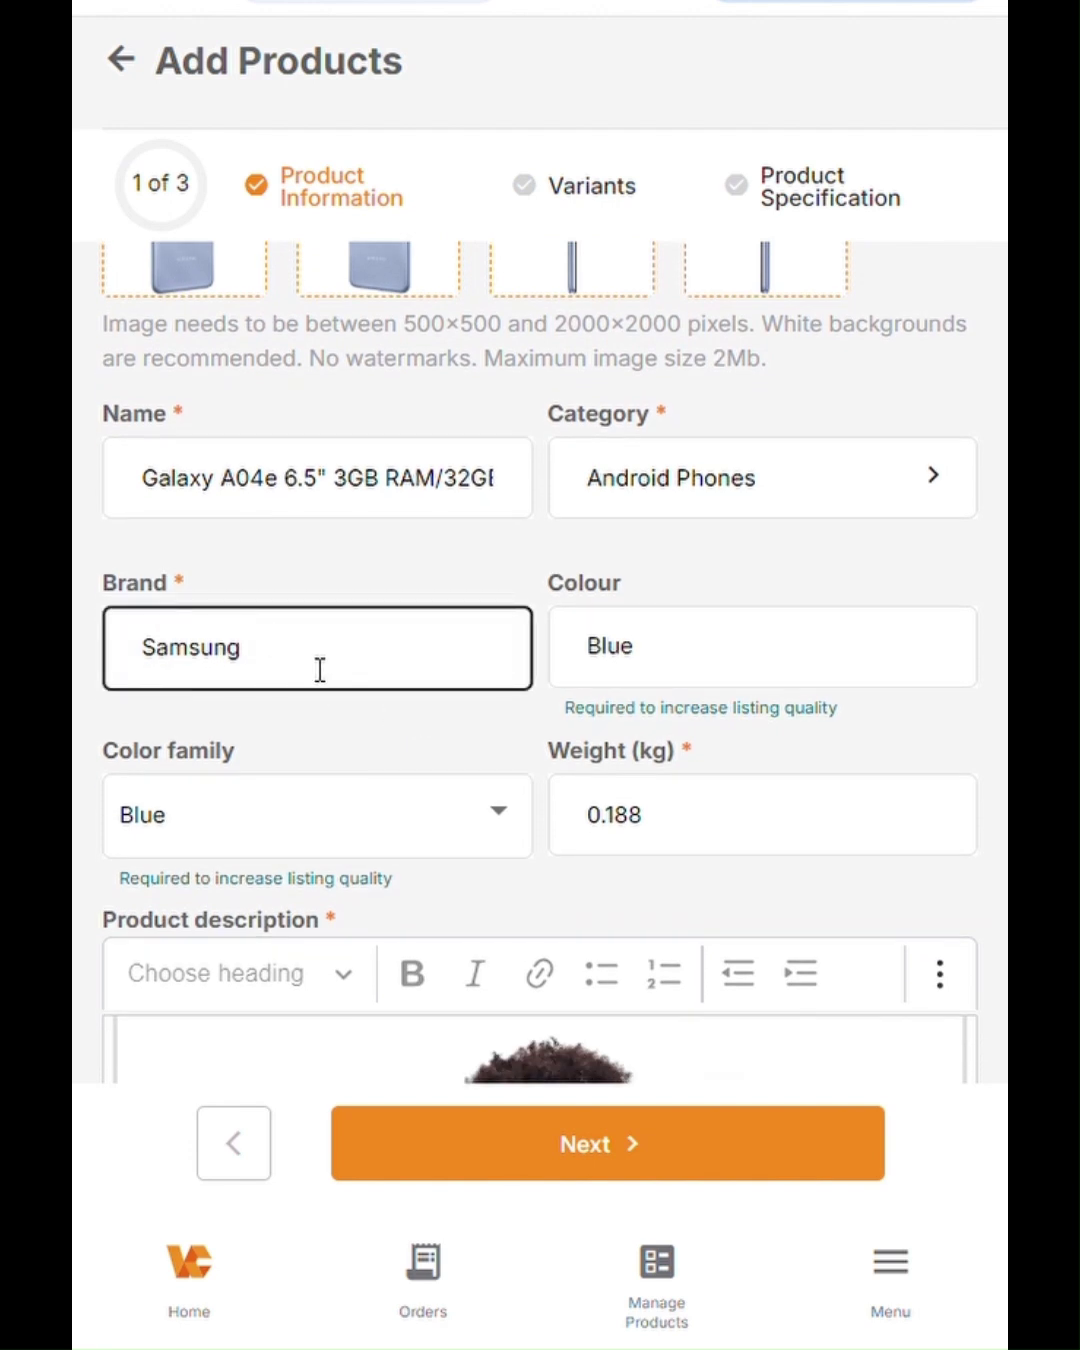
{"action": "left_click", "coordinate": [320, 669]}
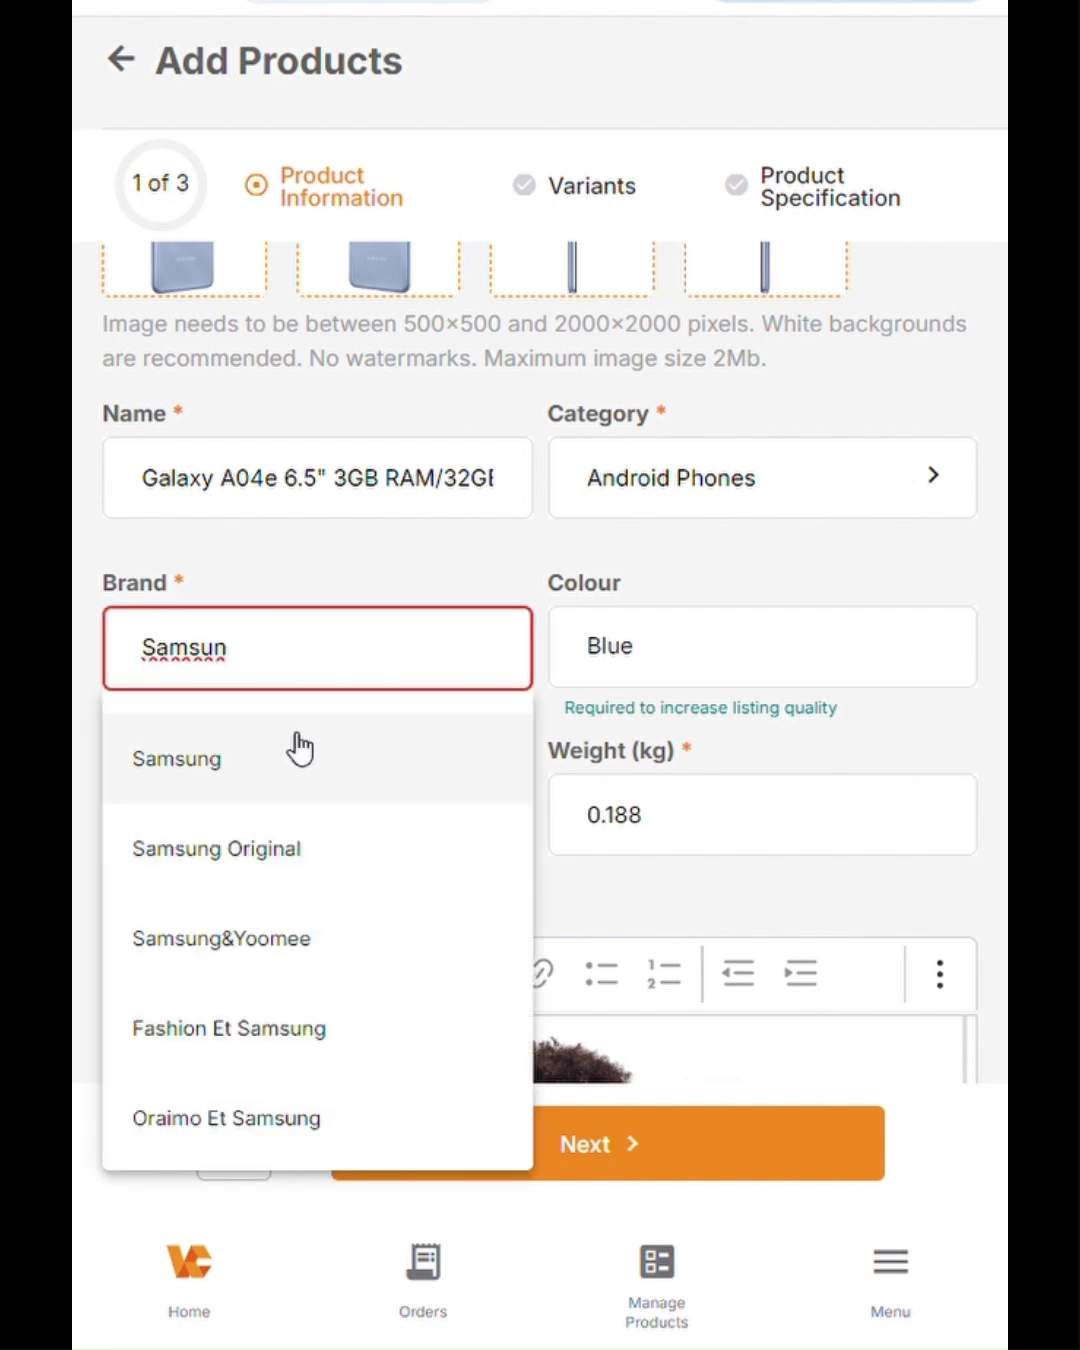
{"action": "left_click", "coordinate": [301, 769]}
{"action": "left_click", "coordinate": [392, 737]}
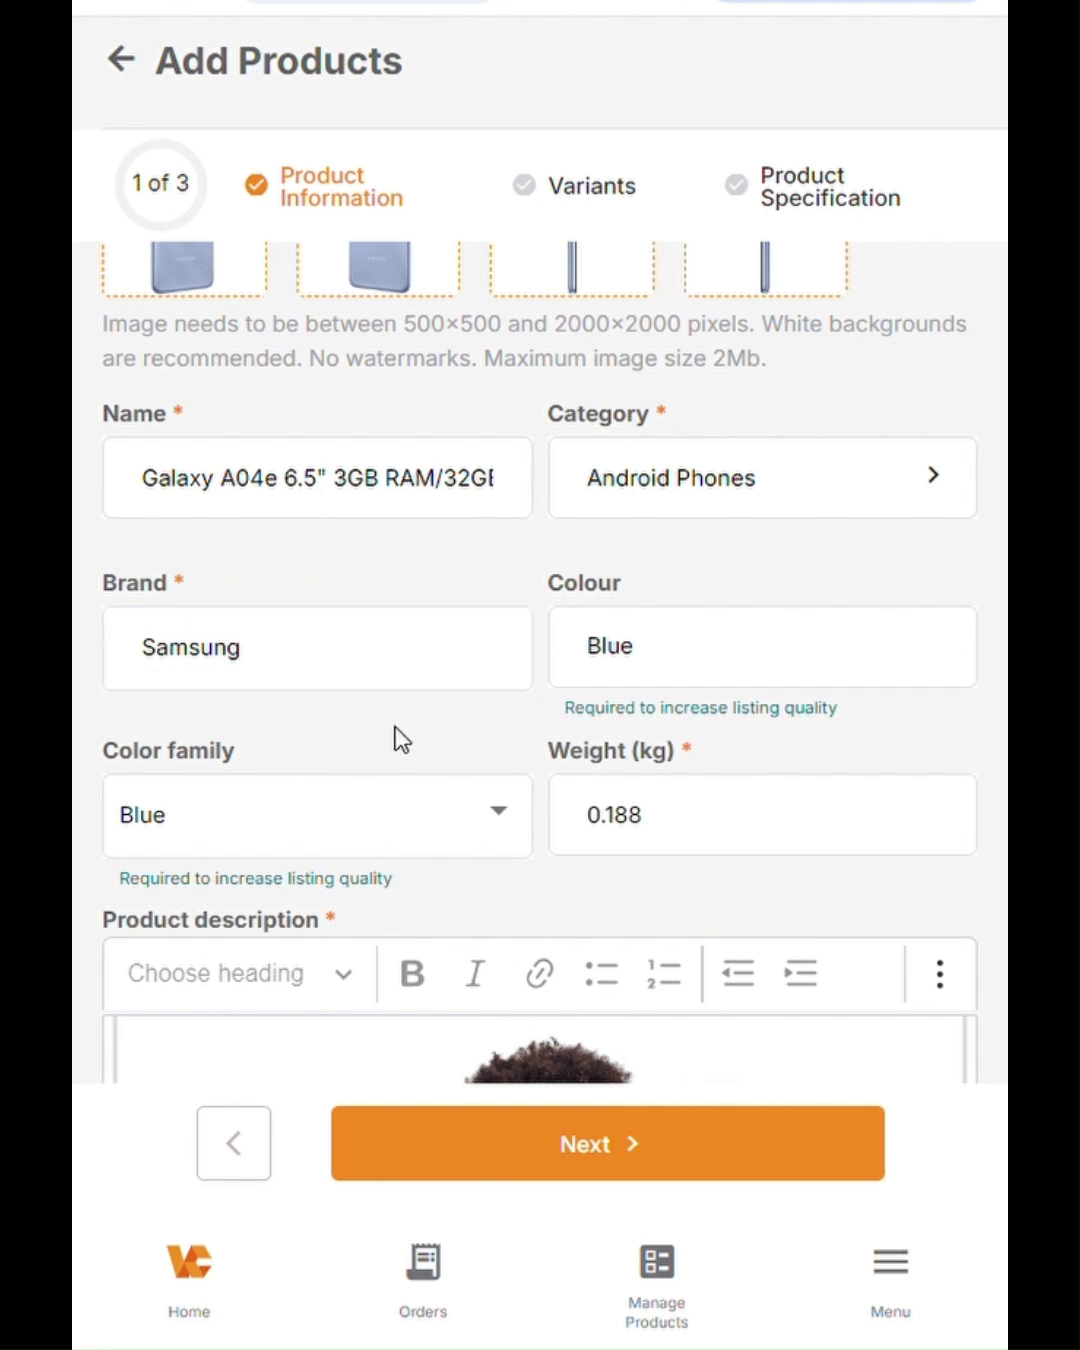
Step: Verify the Colour value Blue and the Weight of 0.188 kg
{"action": "scroll", "coordinate": [400, 738], "scroll_direction": "down", "scroll_amount": 1}
{"action": "scroll", "coordinate": [398, 735], "scroll_direction": "down", "scroll_amount": 2}
{"action": "left_click", "coordinate": [685, 426]}
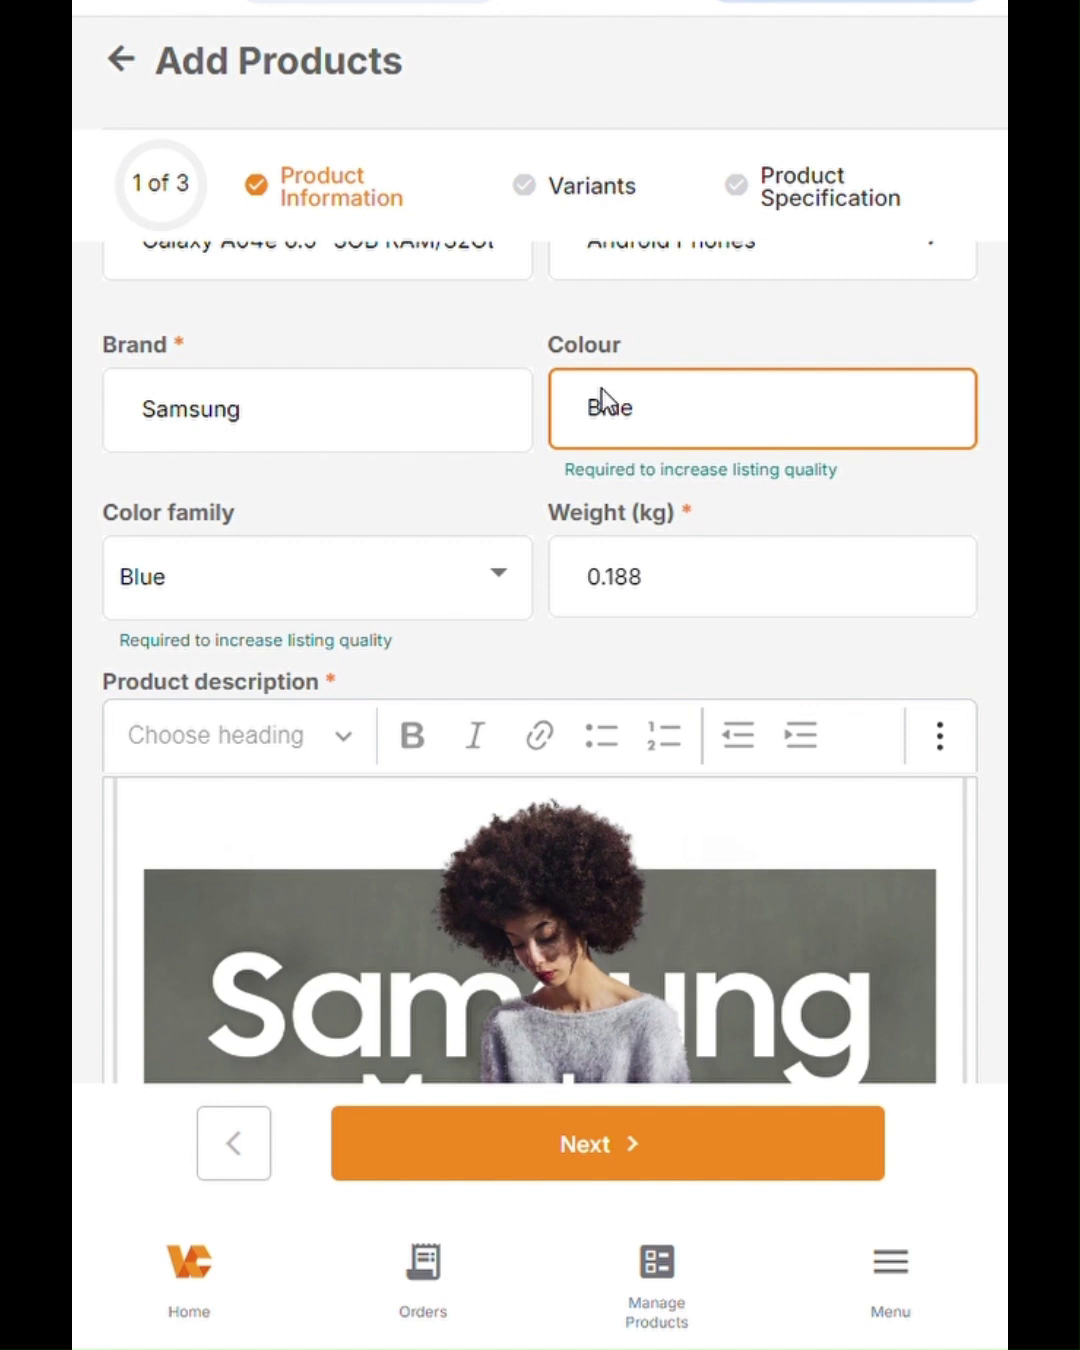
{"action": "left_click", "coordinate": [703, 594]}
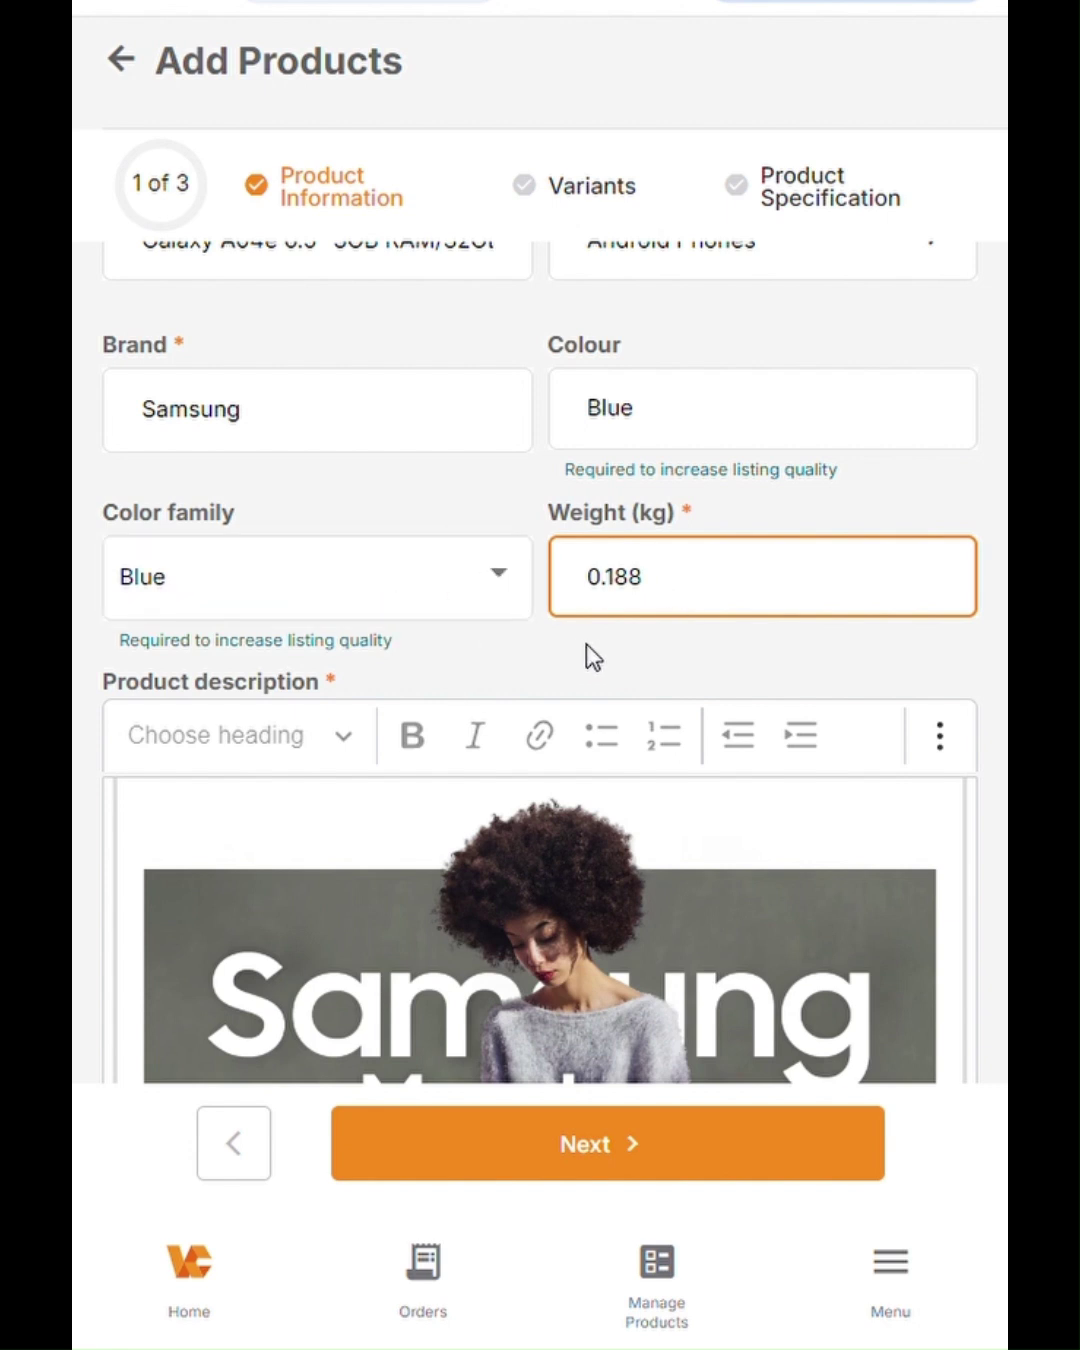
{"action": "scroll", "coordinate": [589, 655], "scroll_direction": "down", "scroll_amount": 3}
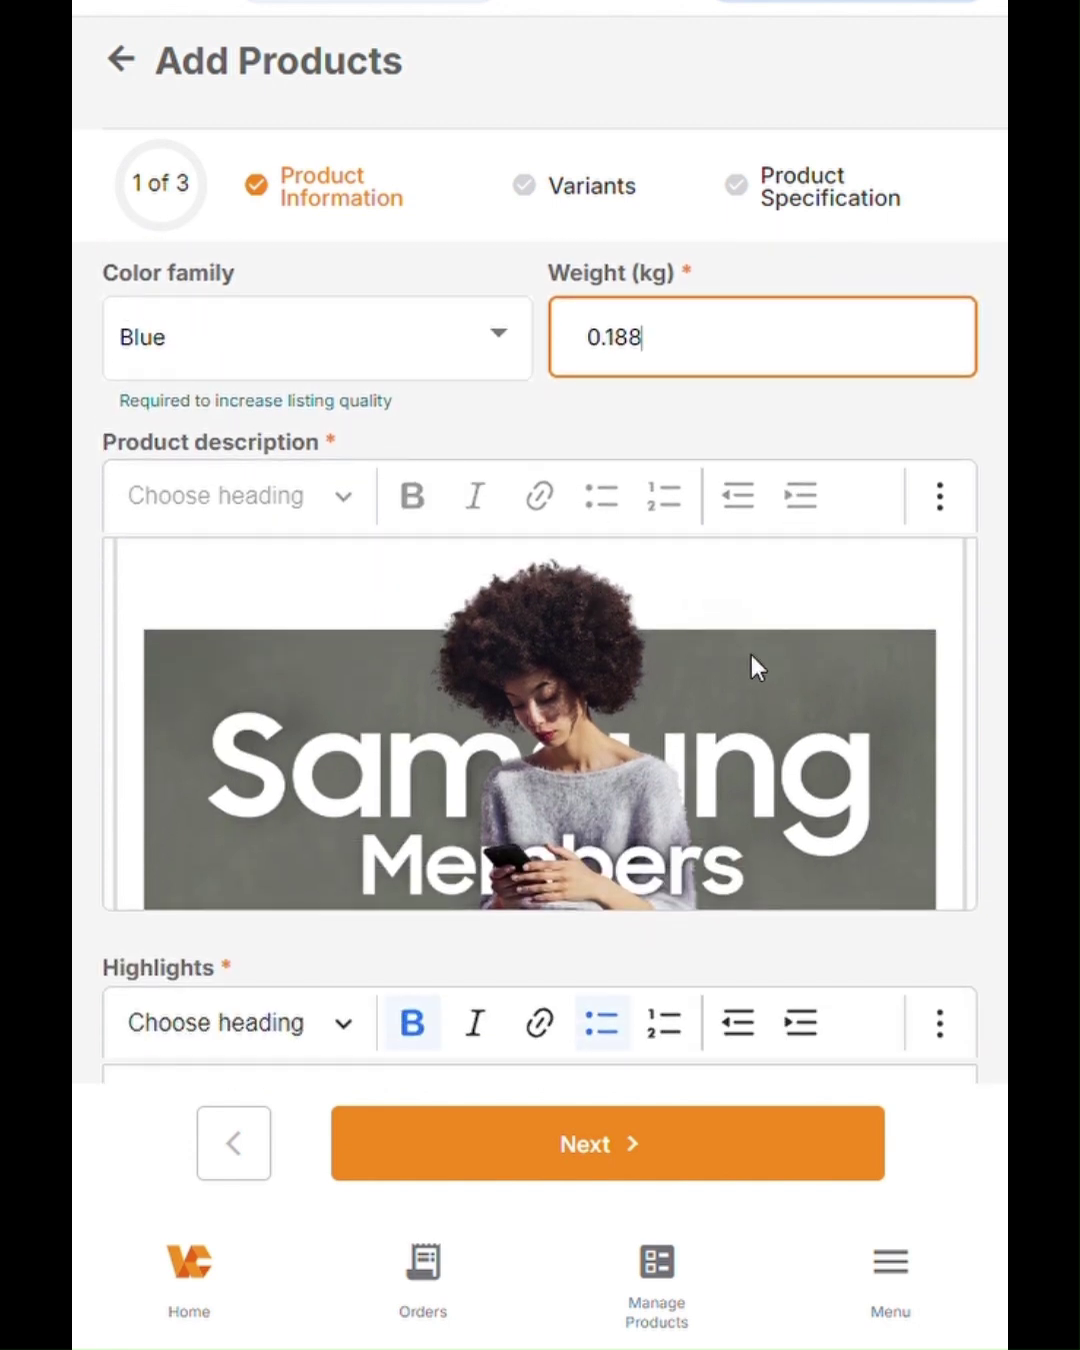
{"action": "scroll", "coordinate": [755, 660], "scroll_direction": "down", "scroll_amount": 4}
{"action": "scroll", "coordinate": [757, 665], "scroll_direction": "down", "scroll_amount": 10}
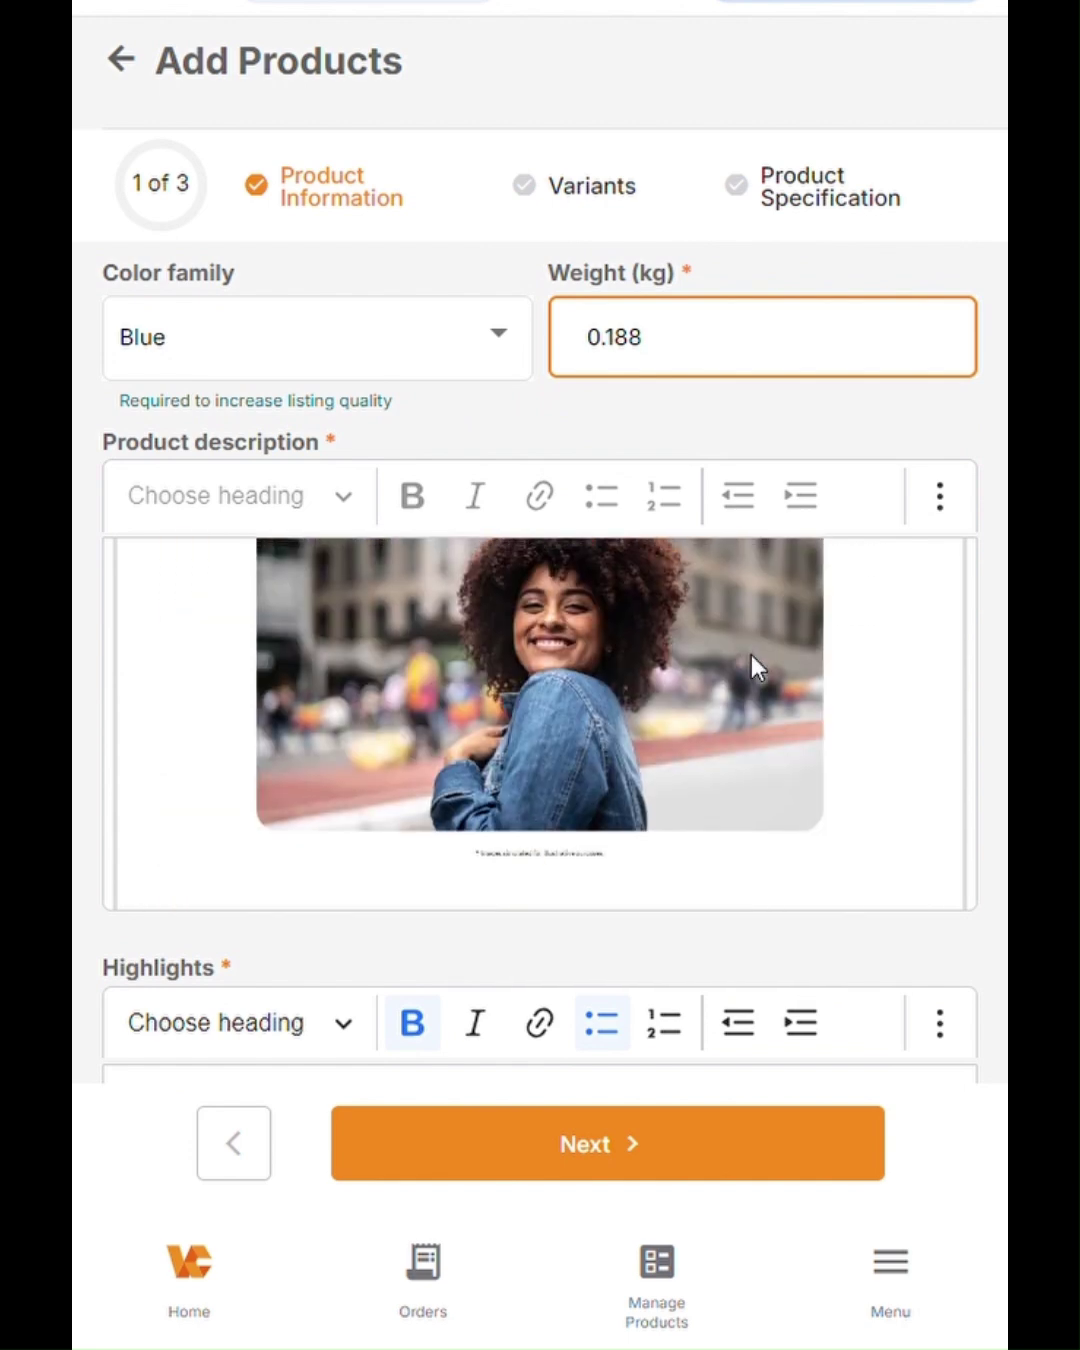
{"action": "scroll", "coordinate": [758, 666], "scroll_direction": "up", "scroll_amount": 15}
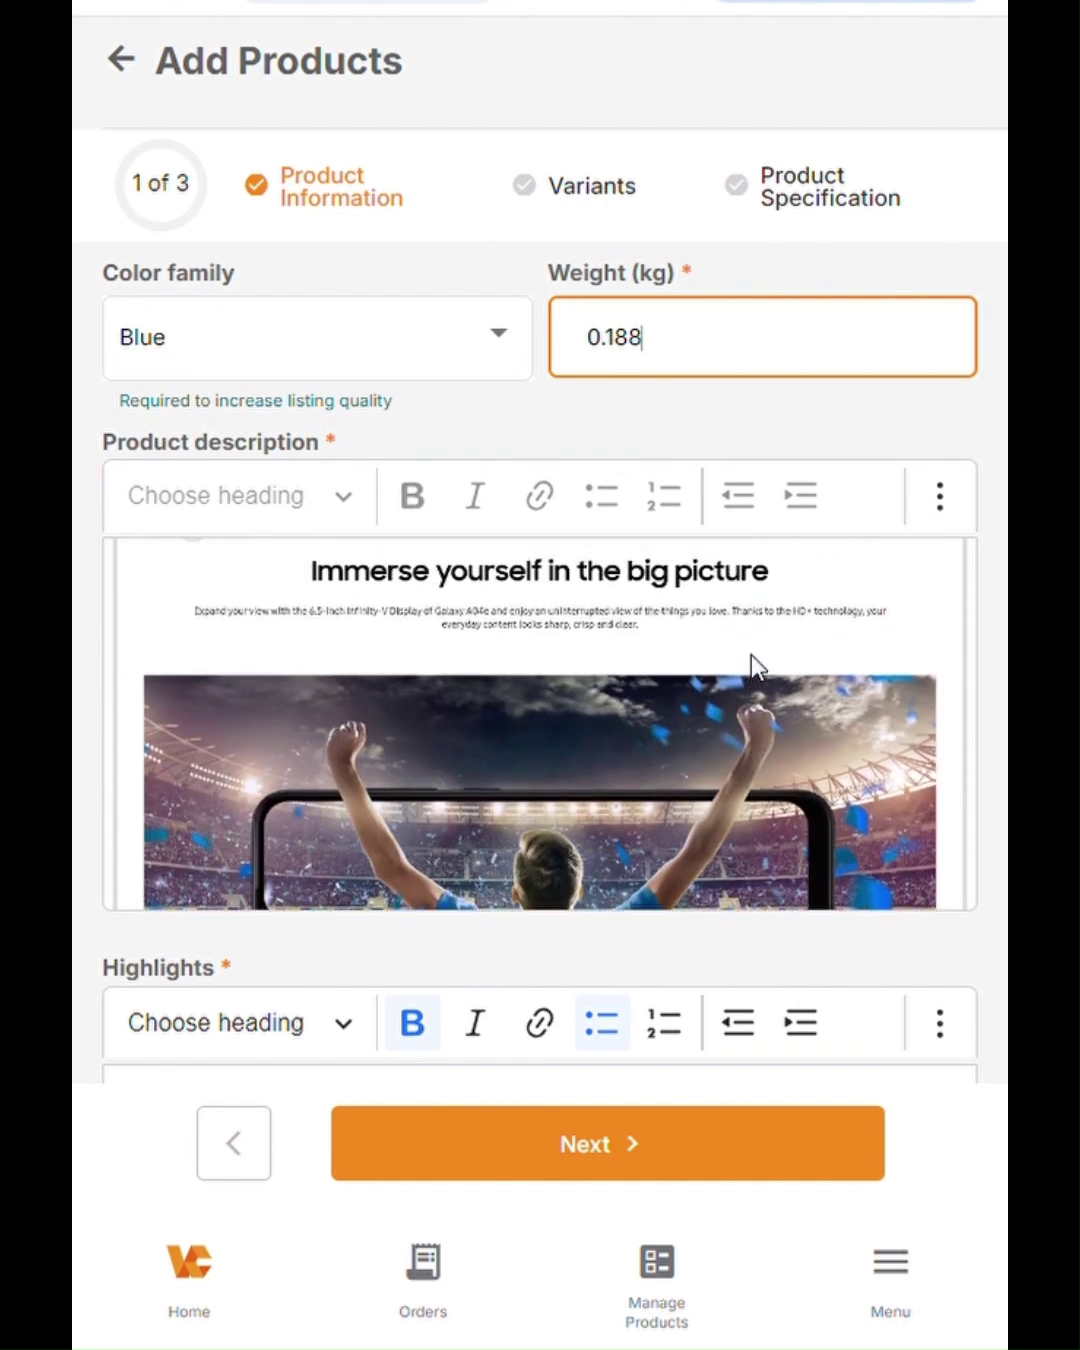
{"action": "scroll", "coordinate": [766, 668], "scroll_direction": "up", "scroll_amount": 3}
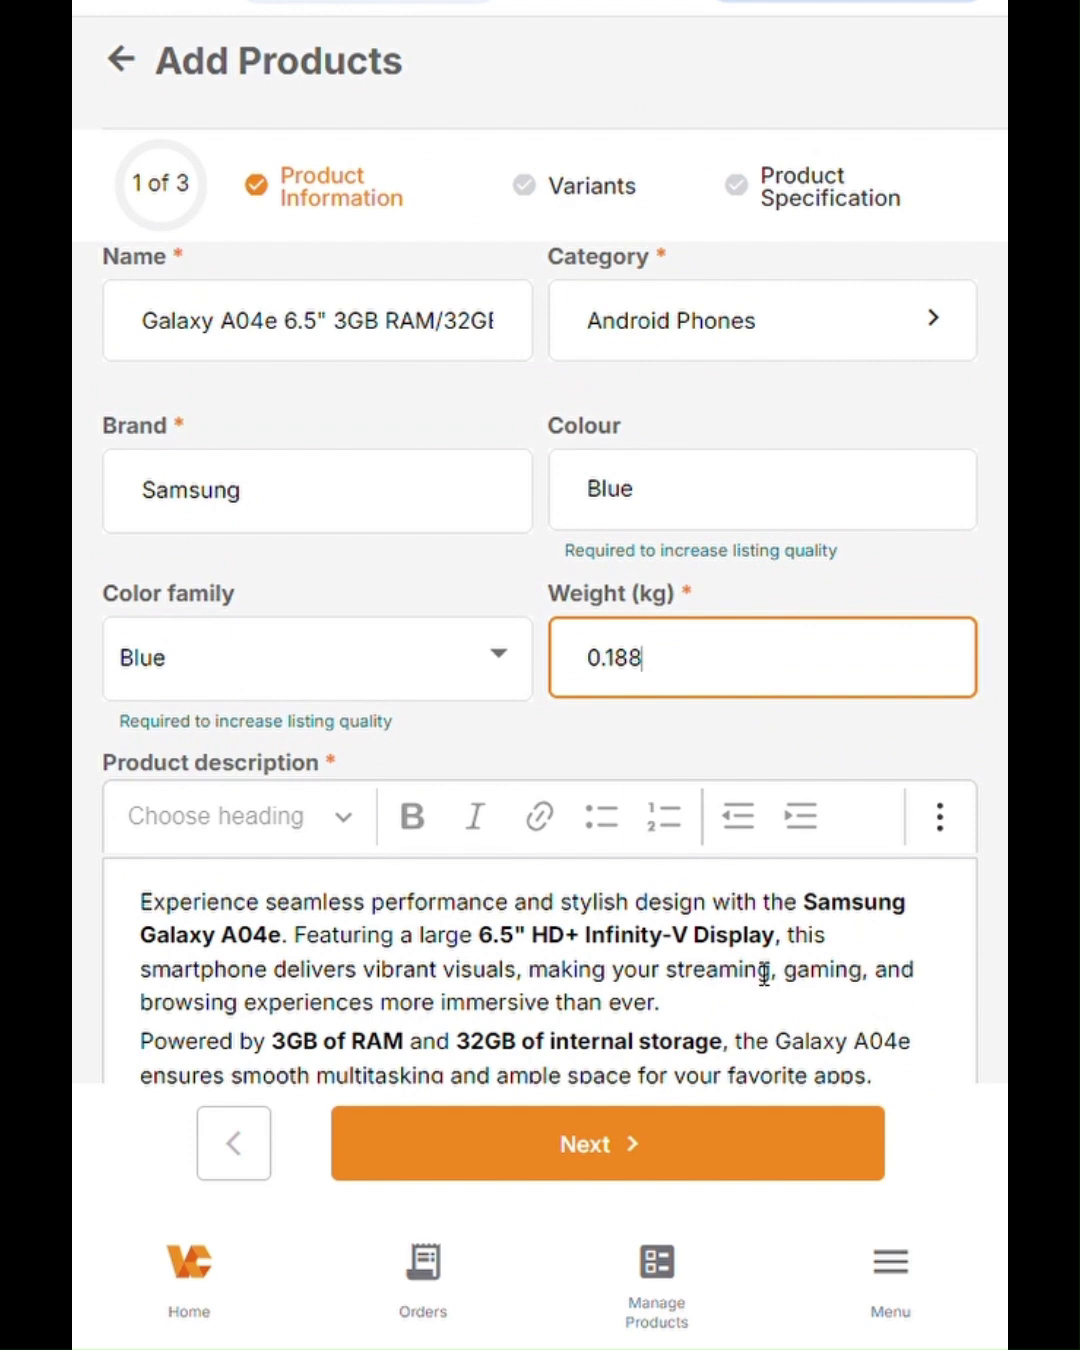
{"action": "scroll", "coordinate": [815, 715], "scroll_direction": "down", "scroll_amount": 4}
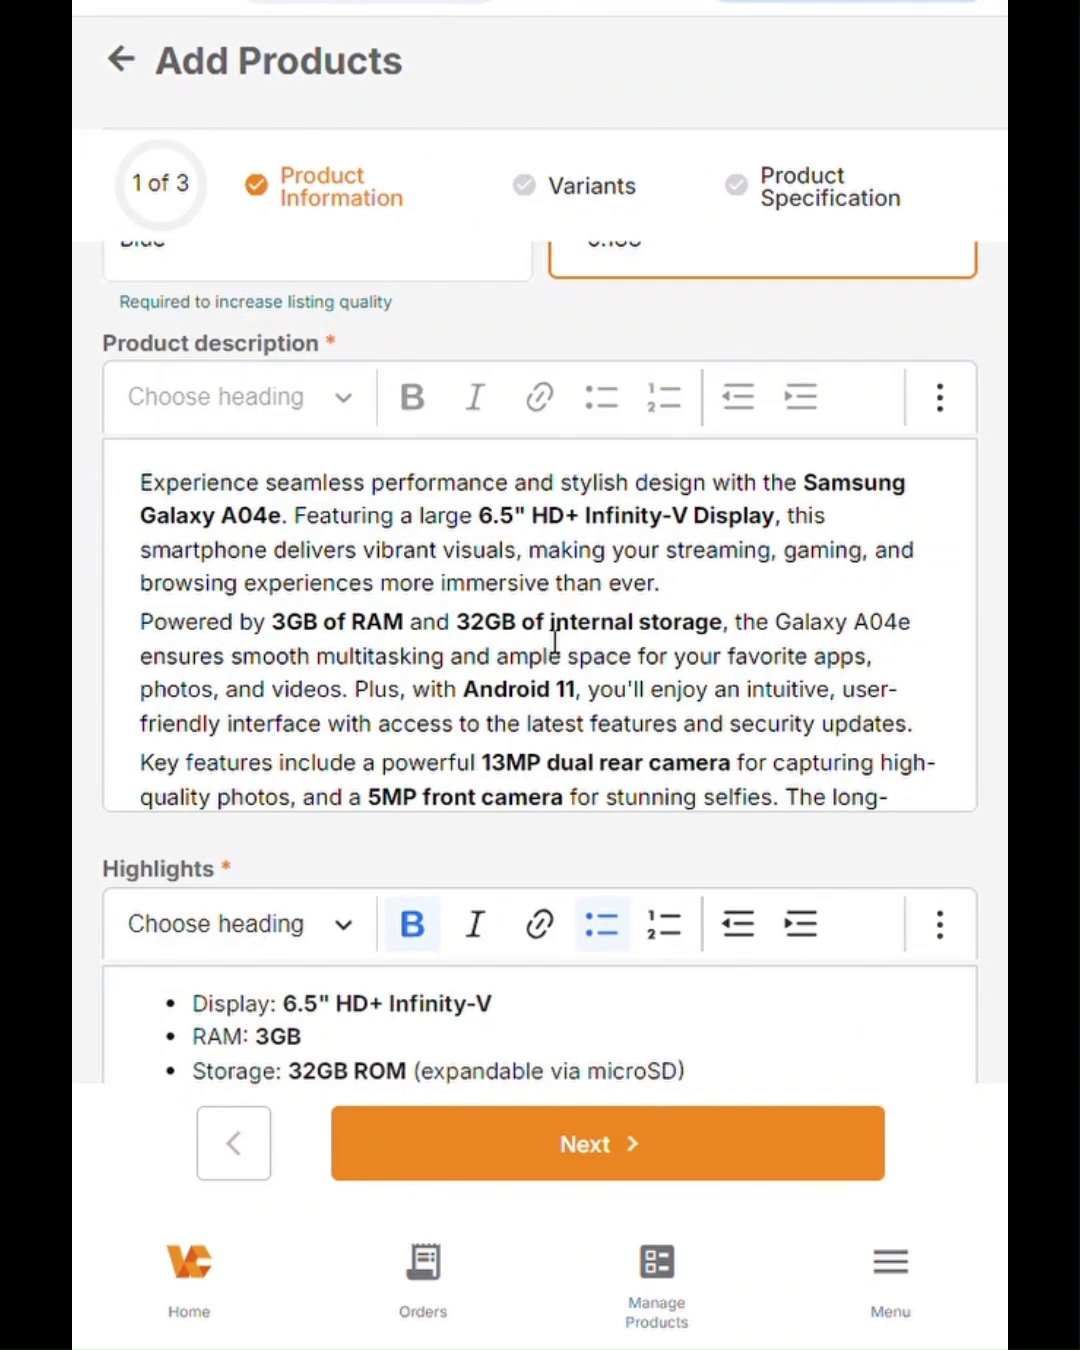
{"action": "scroll", "coordinate": [555, 640], "scroll_direction": "down", "scroll_amount": 4}
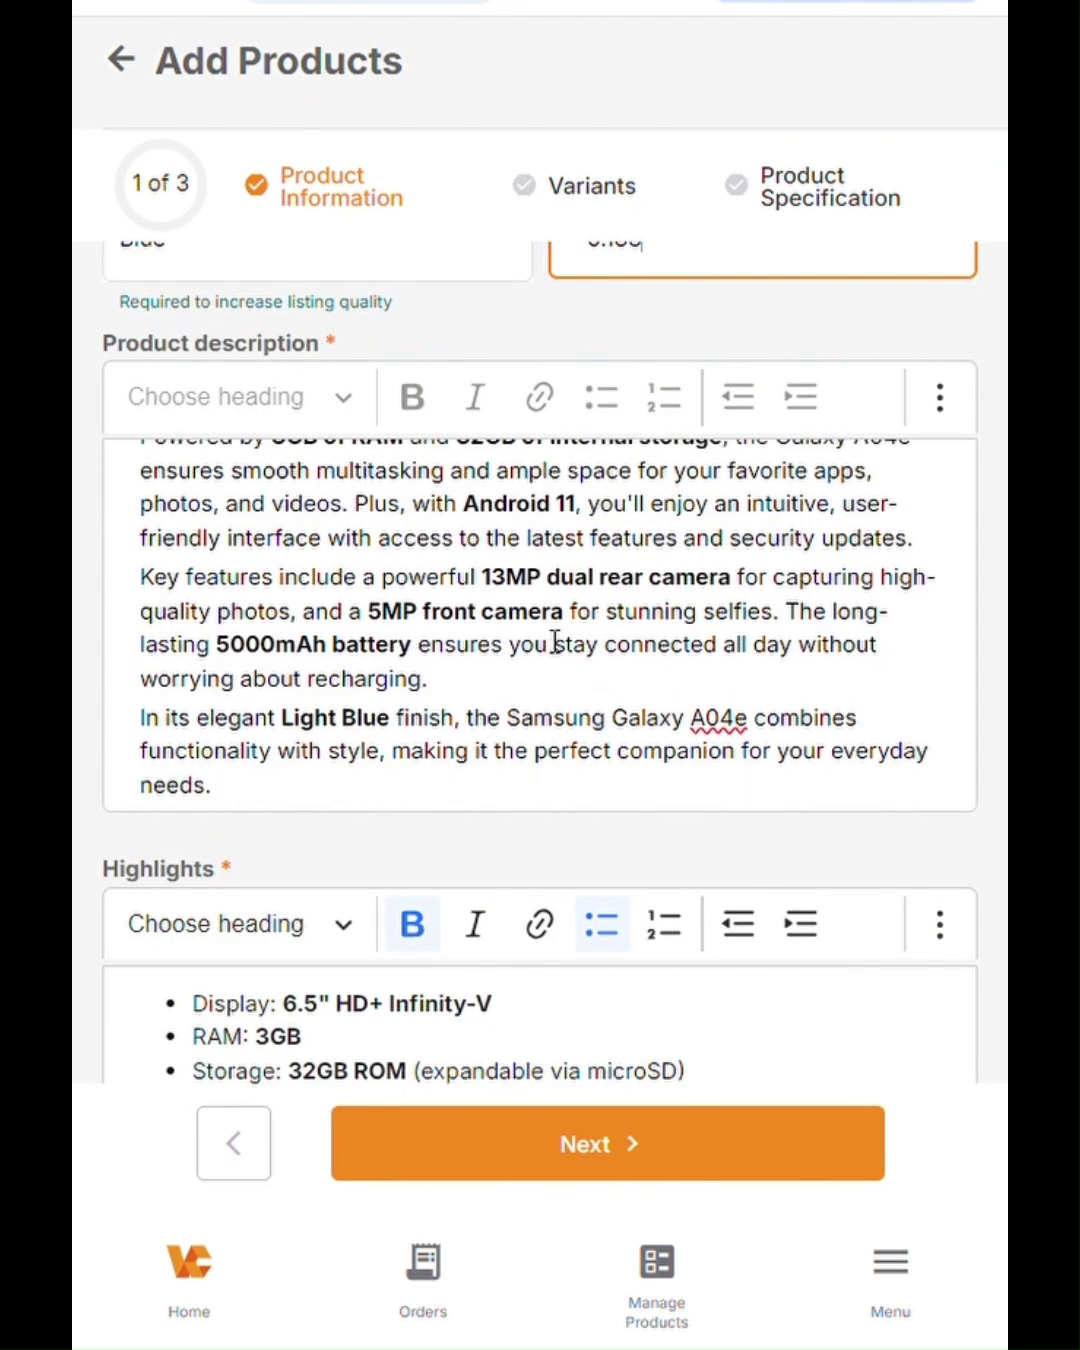
{"action": "scroll", "coordinate": [555, 640], "scroll_direction": "up", "scroll_amount": 2}
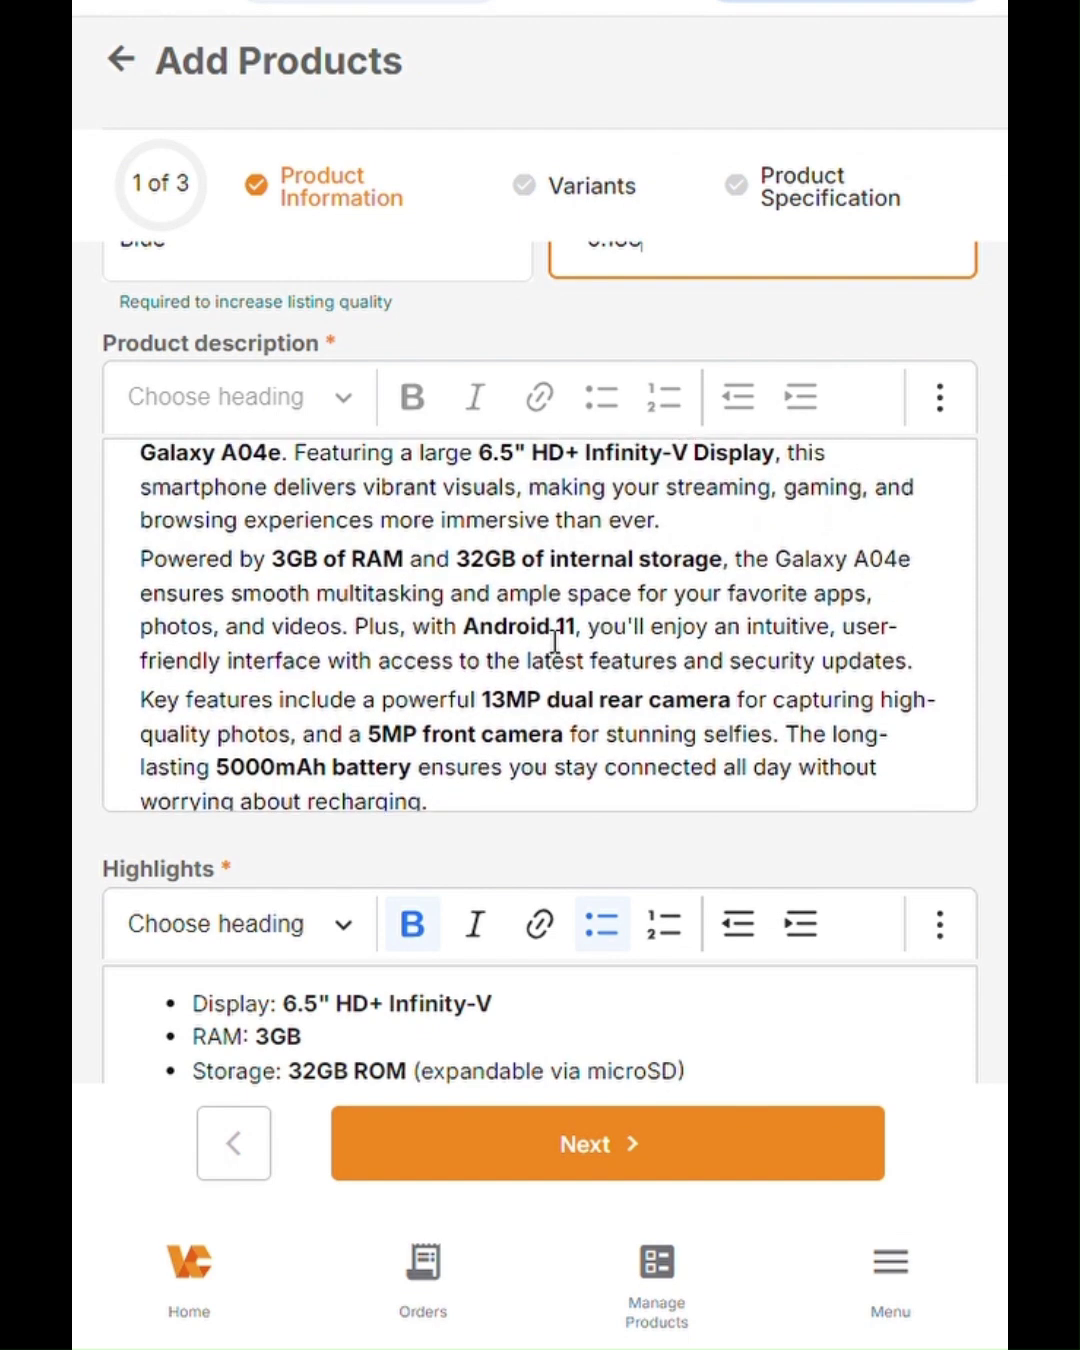
{"action": "scroll", "coordinate": [554, 640], "scroll_direction": "up", "scroll_amount": 1}
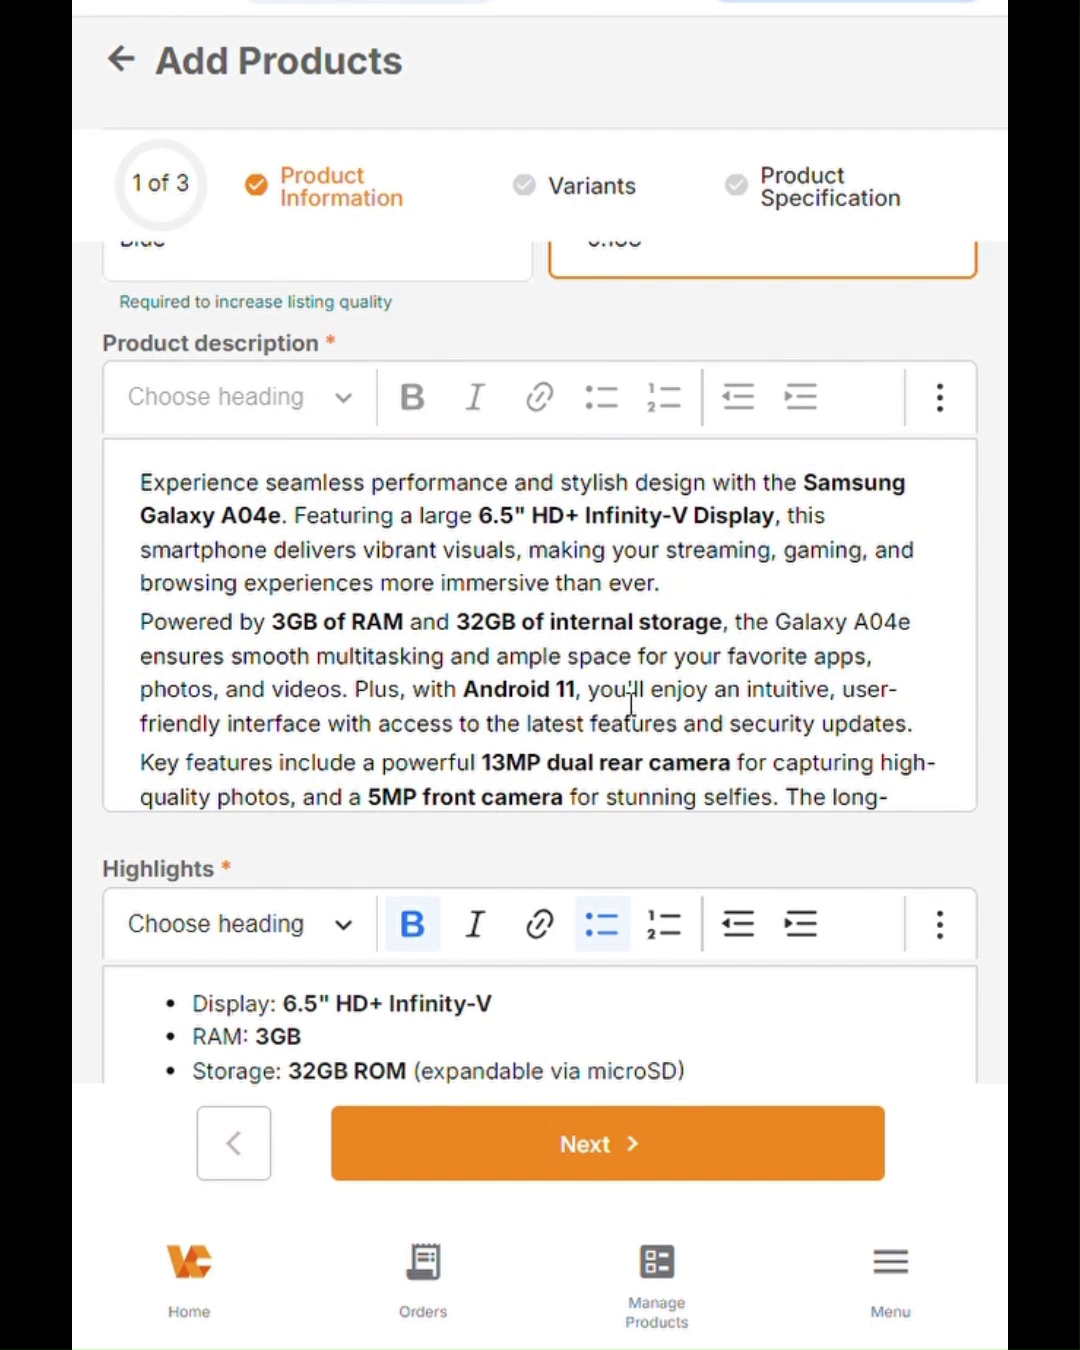
{"action": "scroll", "coordinate": [631, 703], "scroll_direction": "down", "scroll_amount": 5}
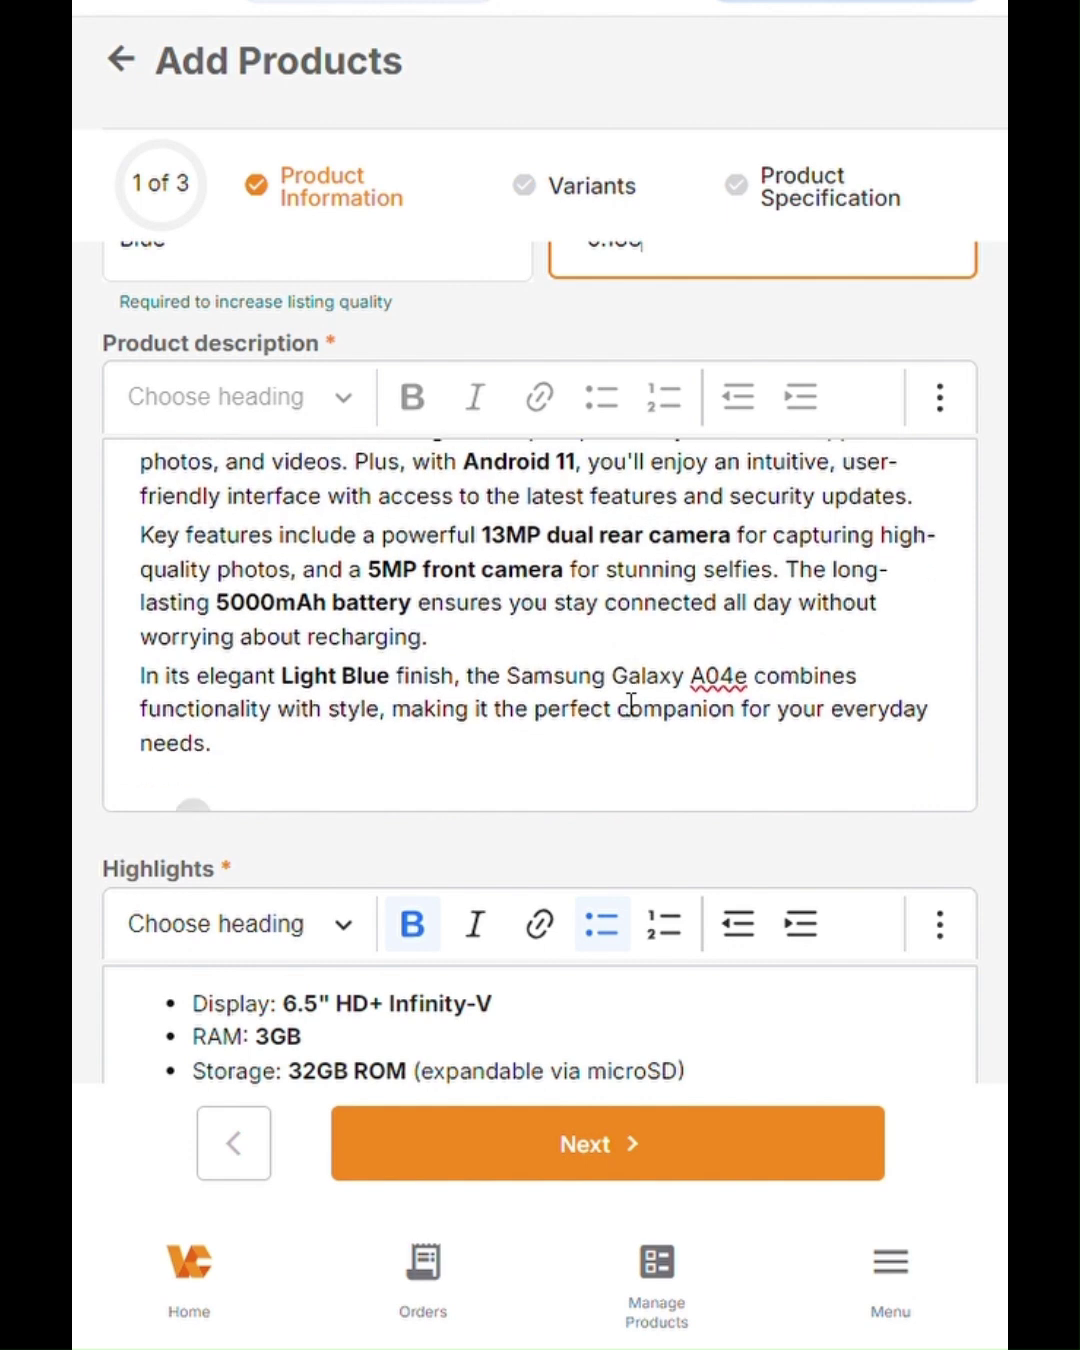
{"action": "scroll", "coordinate": [631, 704], "scroll_direction": "down", "scroll_amount": 10}
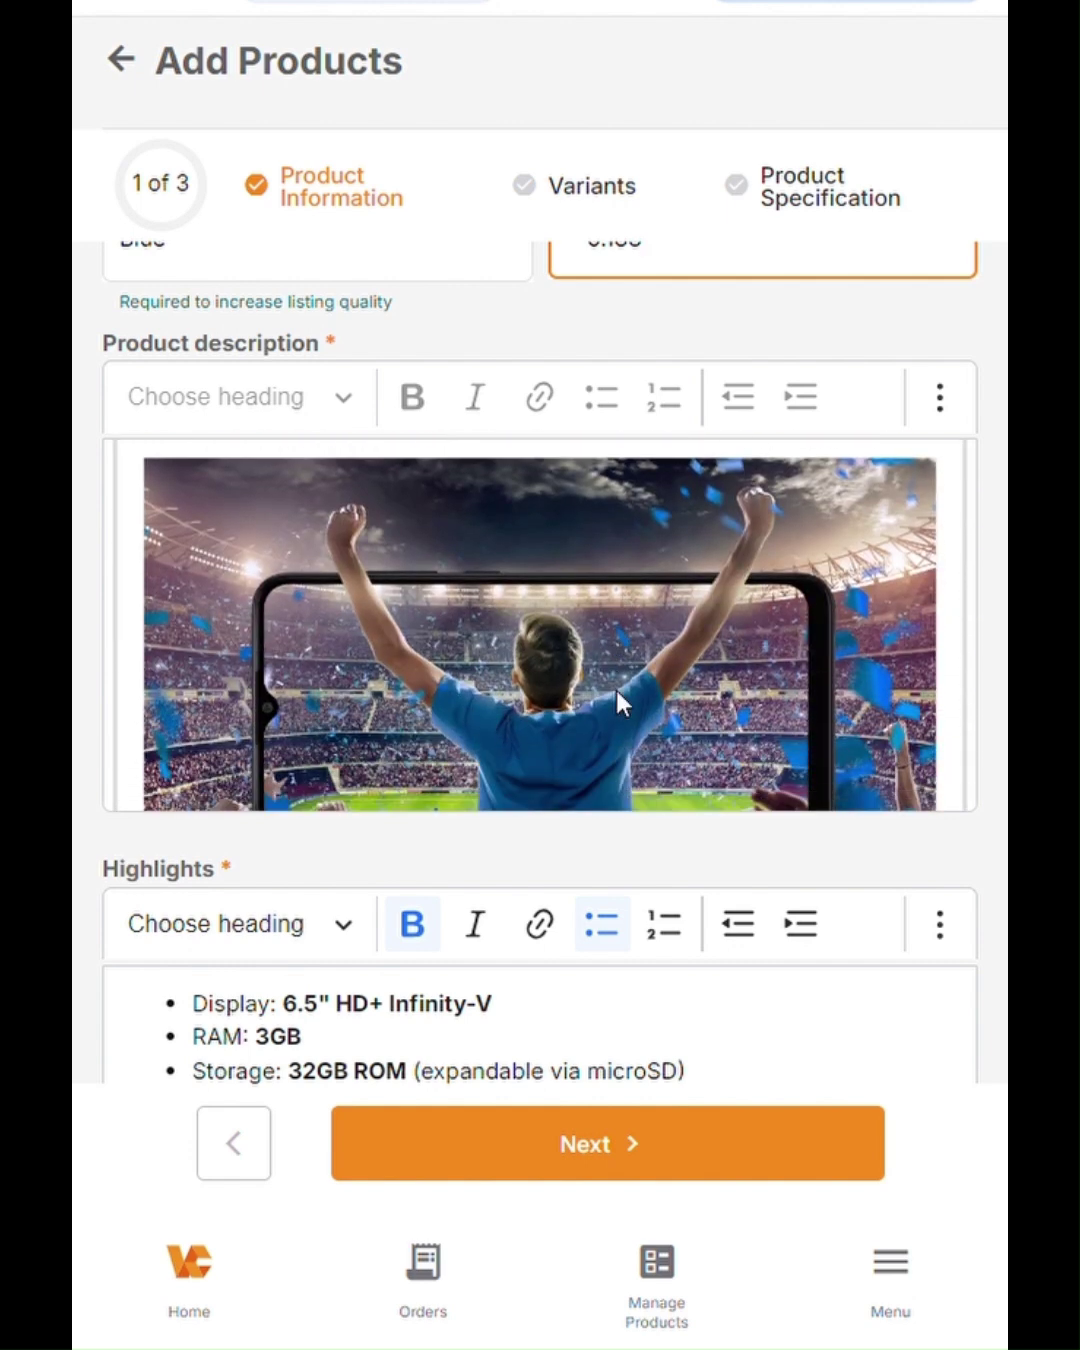
{"action": "scroll", "coordinate": [617, 690], "scroll_direction": "down", "scroll_amount": 12}
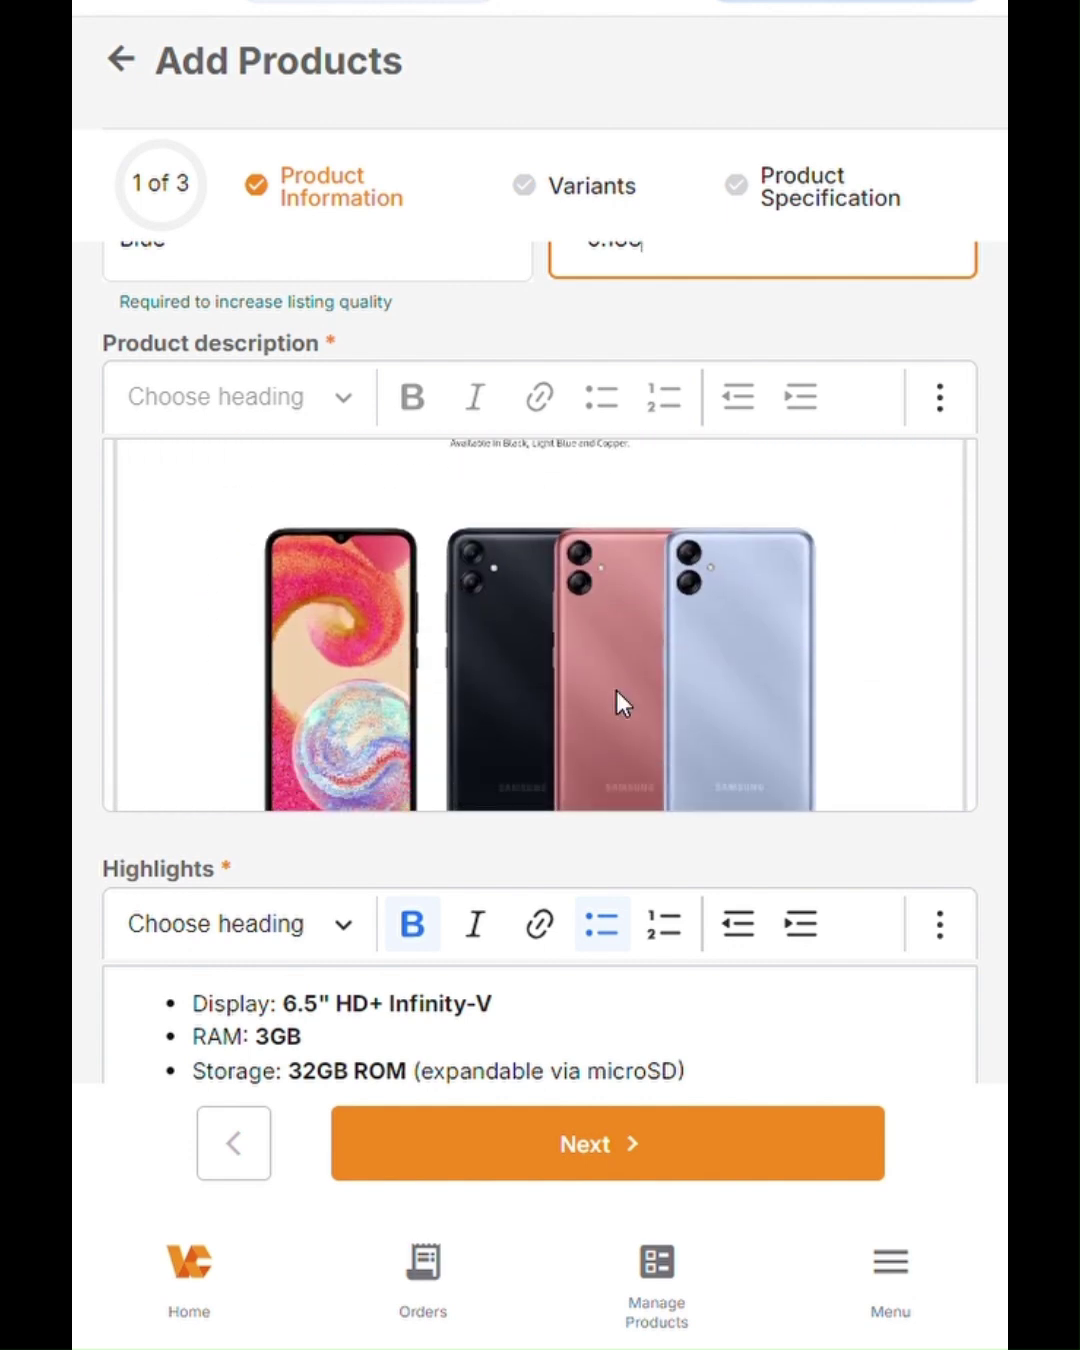
{"action": "scroll", "coordinate": [615, 686], "scroll_direction": "down", "scroll_amount": 15}
{"action": "scroll", "coordinate": [615, 687], "scroll_direction": "down", "scroll_amount": 15}
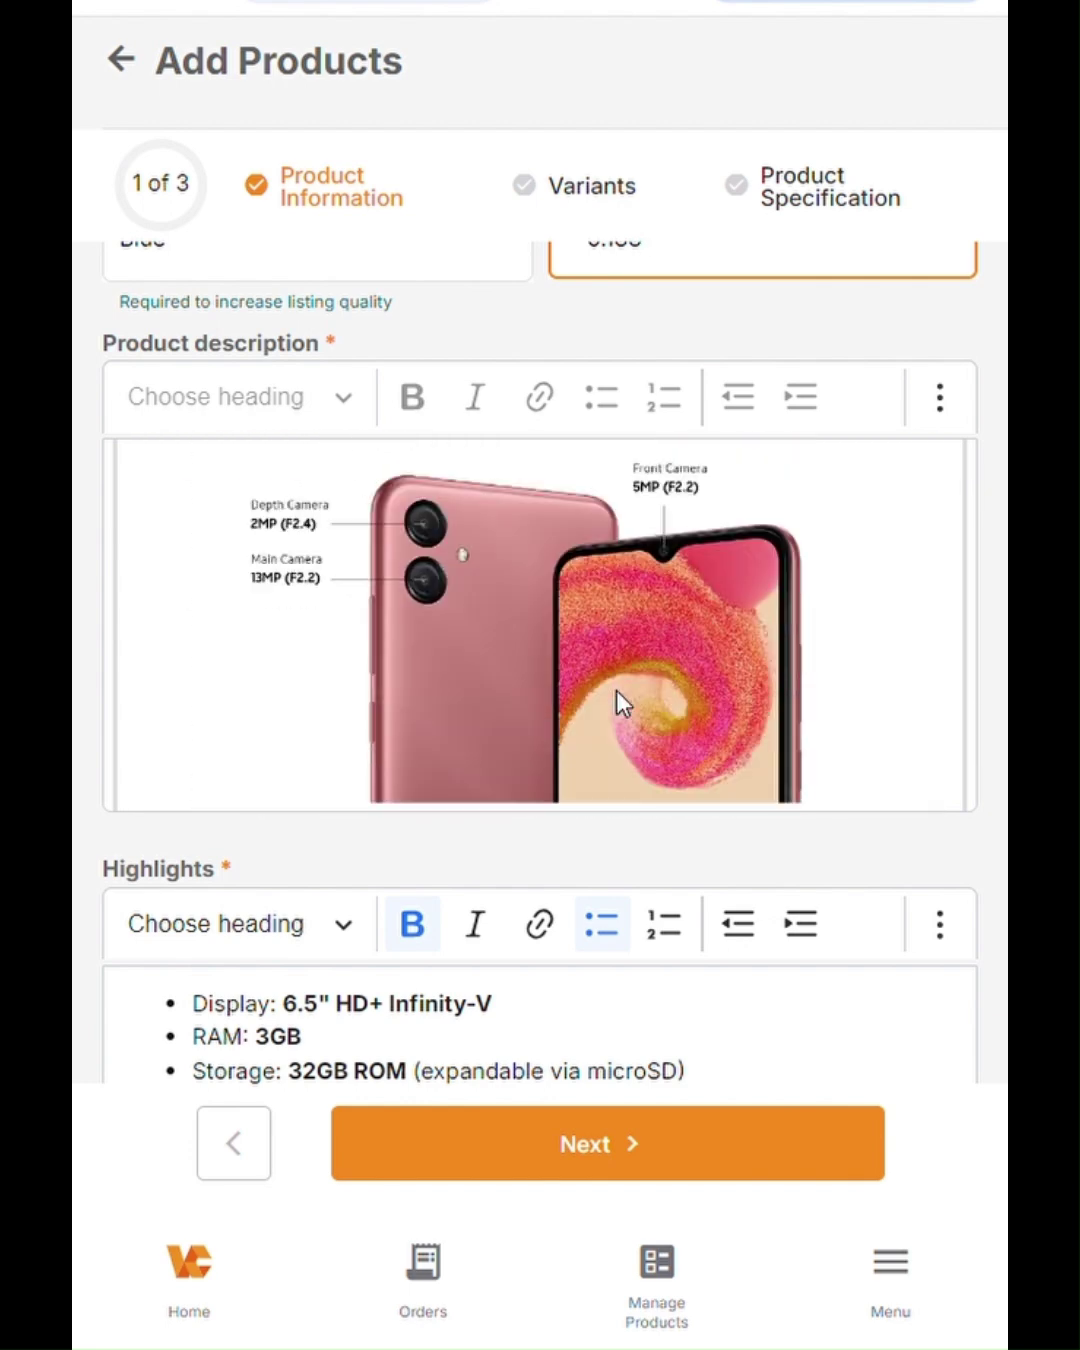
{"action": "scroll", "coordinate": [616, 701], "scroll_direction": "down", "scroll_amount": 15}
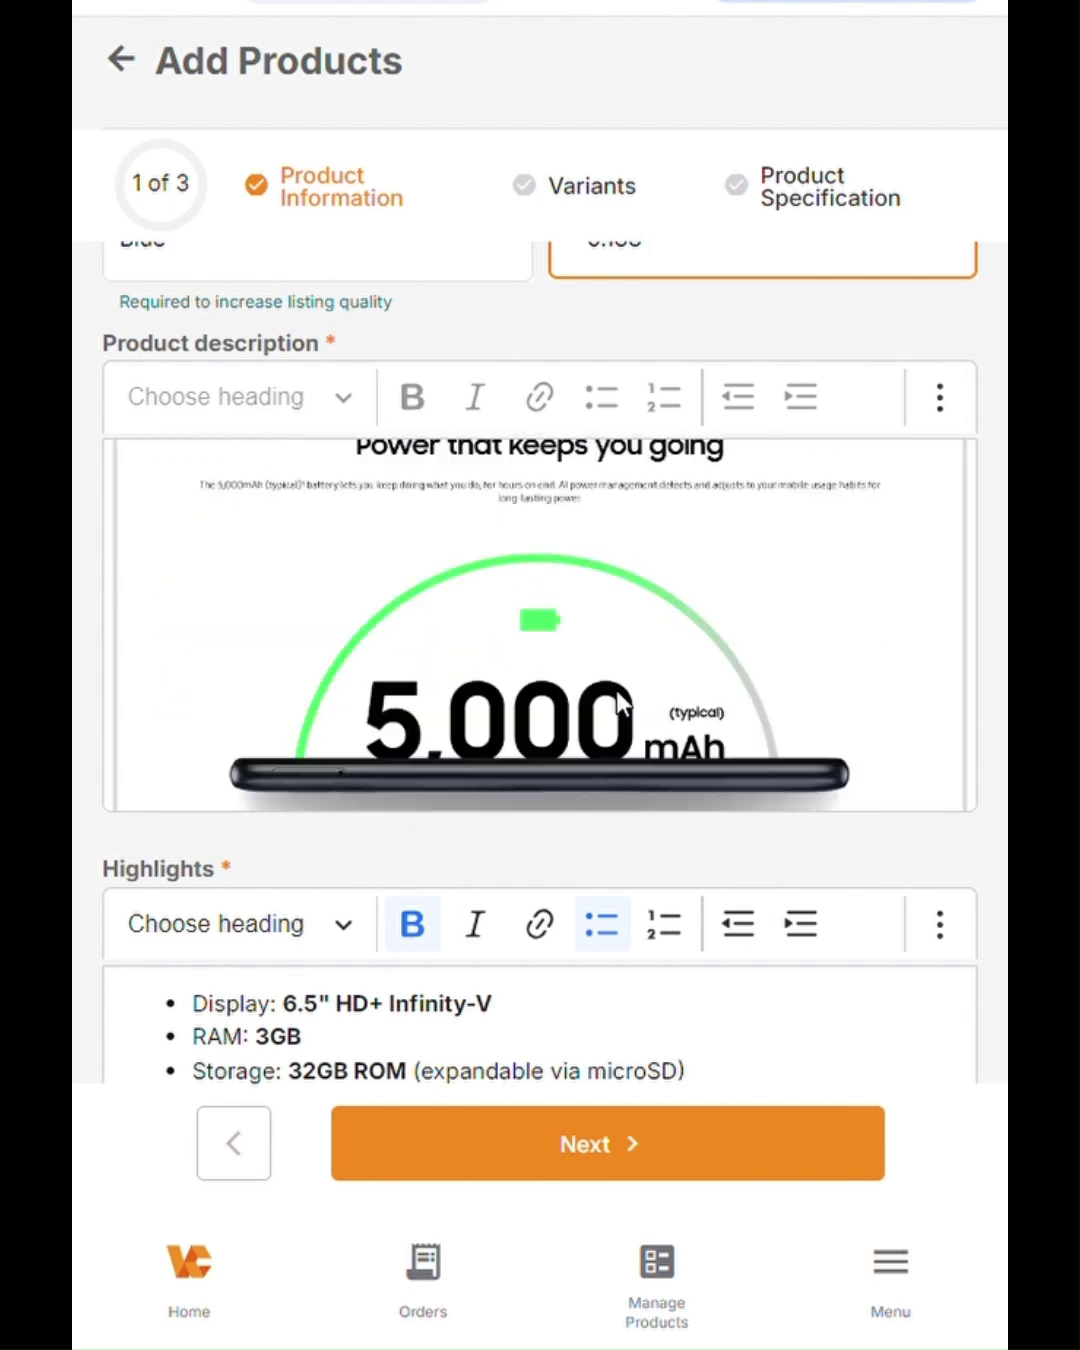
{"action": "scroll", "coordinate": [616, 690], "scroll_direction": "up", "scroll_amount": 12}
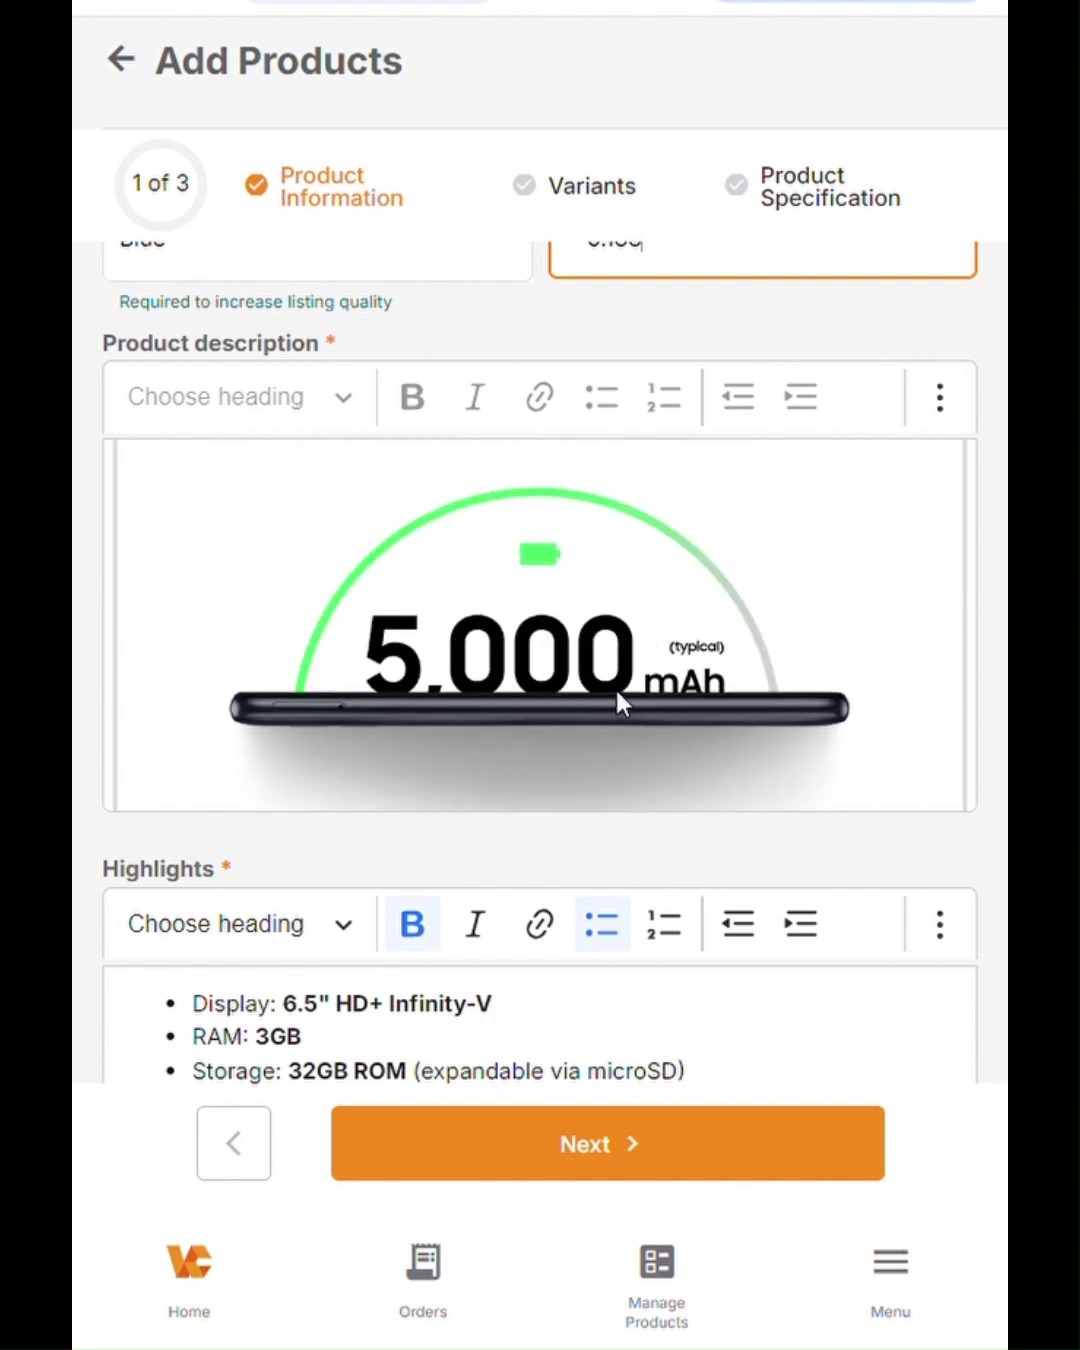
{"action": "scroll", "coordinate": [615, 687], "scroll_direction": "up", "scroll_amount": 12}
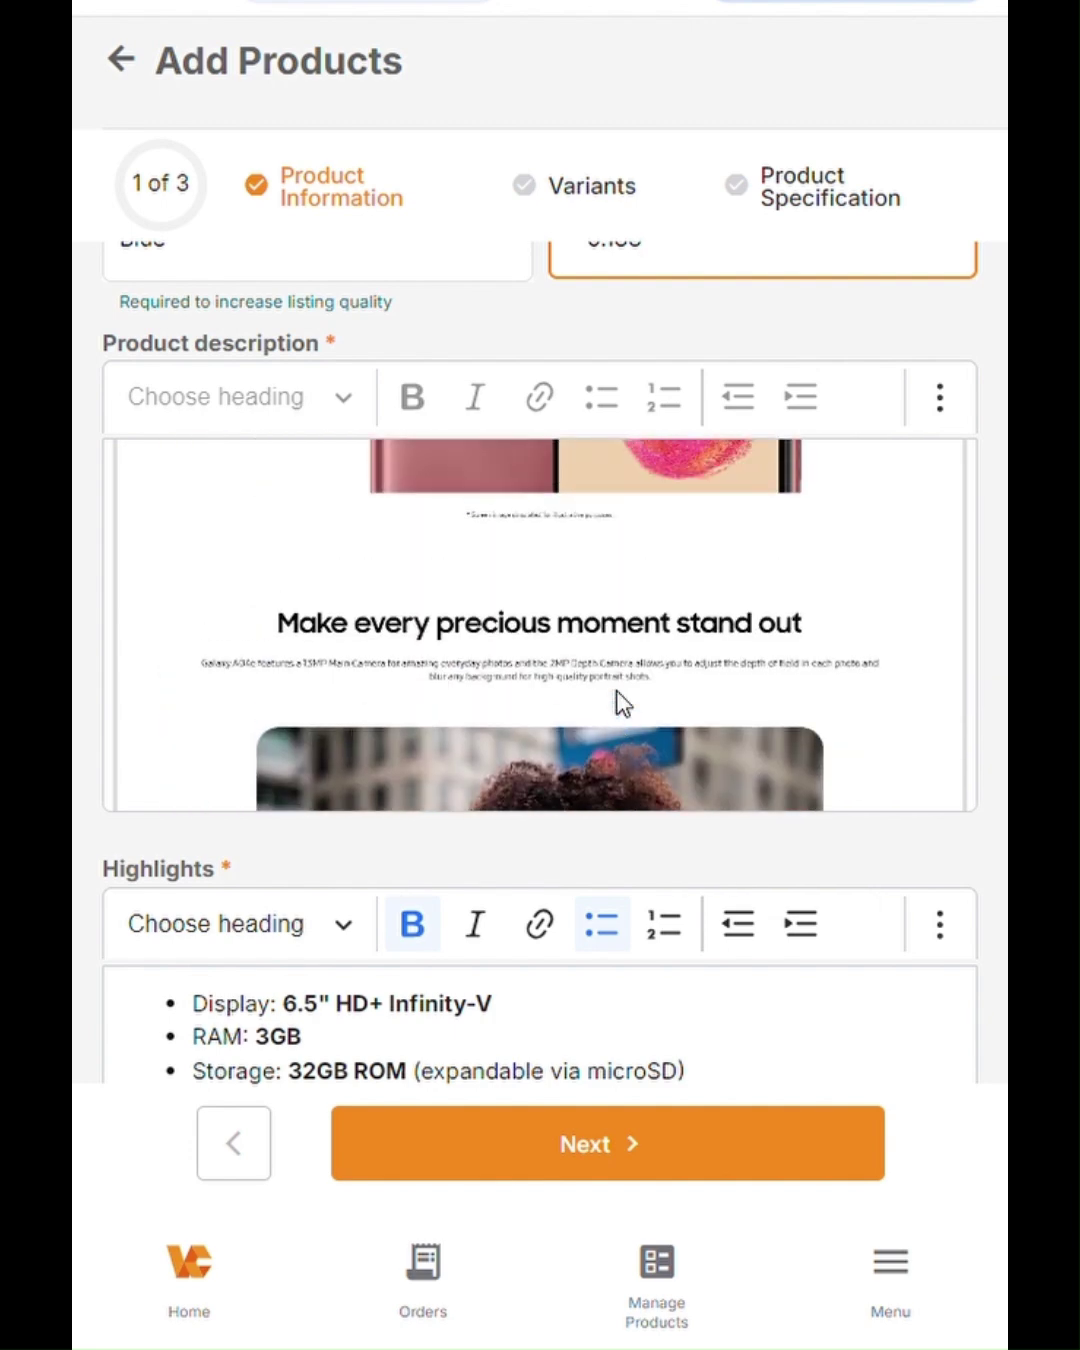
{"action": "scroll", "coordinate": [620, 700], "scroll_direction": "up", "scroll_amount": 12}
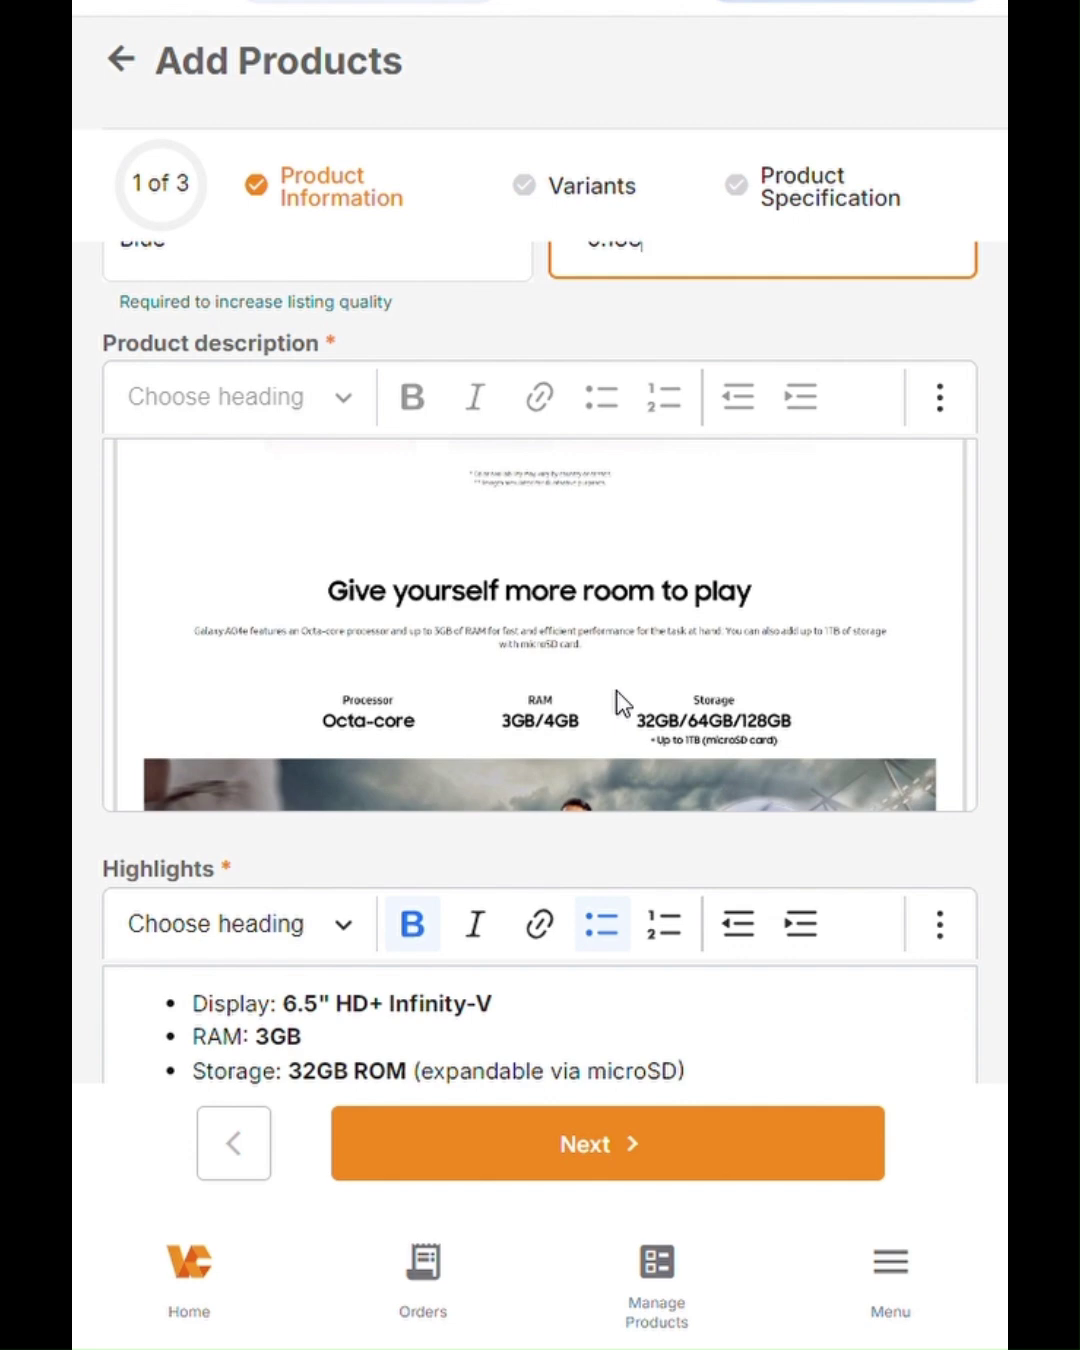
{"action": "scroll", "coordinate": [620, 700], "scroll_direction": "up", "scroll_amount": 10}
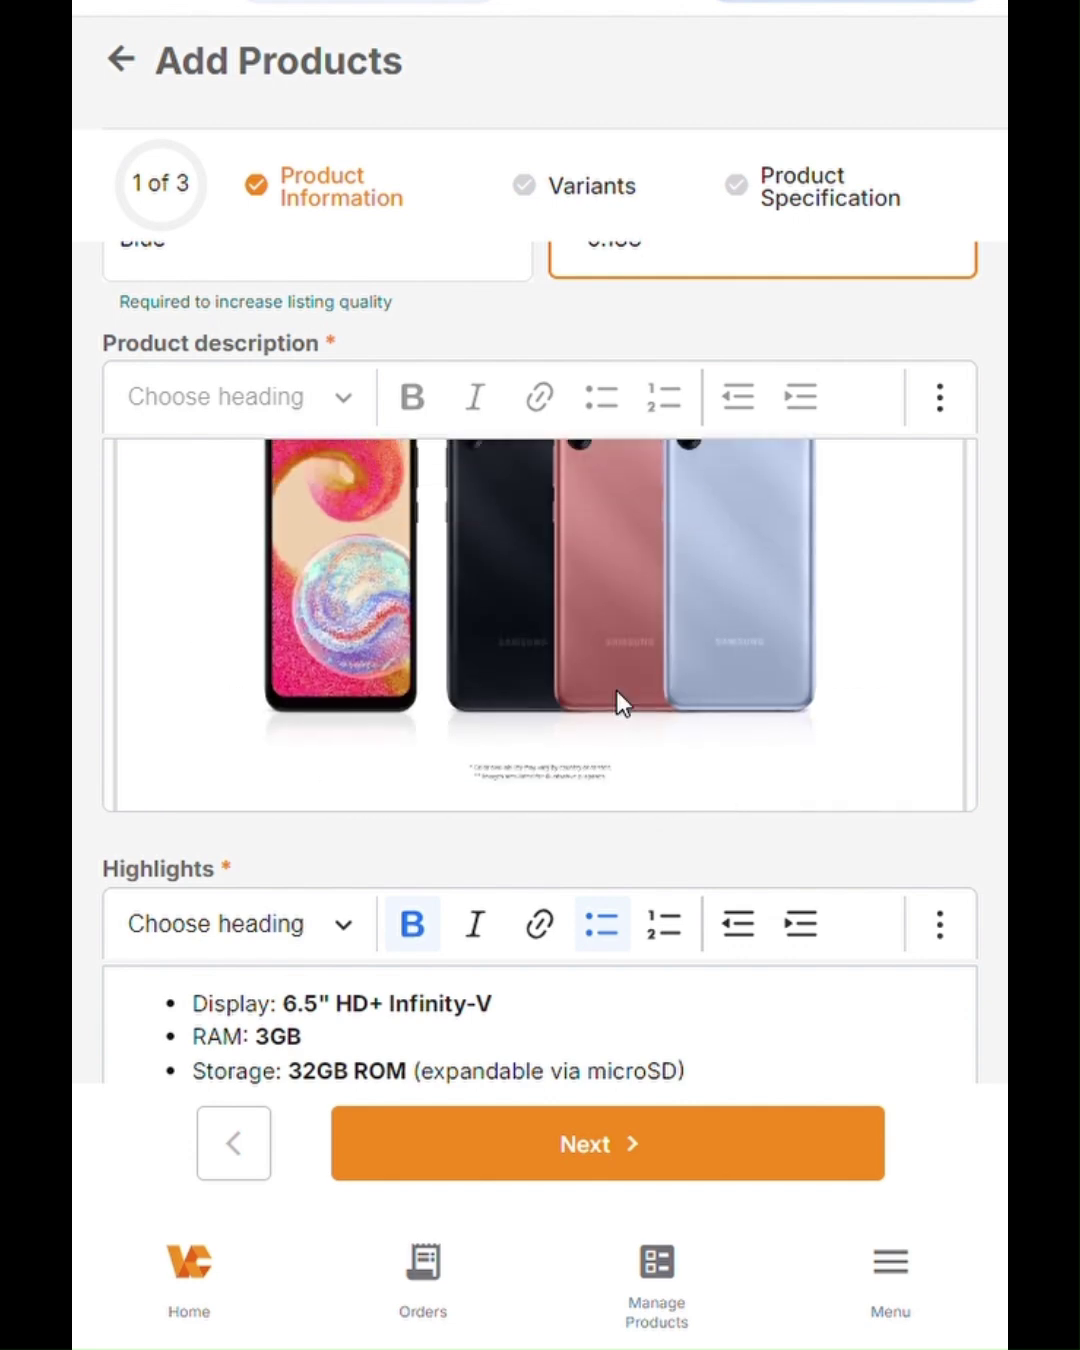
{"action": "scroll", "coordinate": [620, 701], "scroll_direction": "down", "scroll_amount": 15}
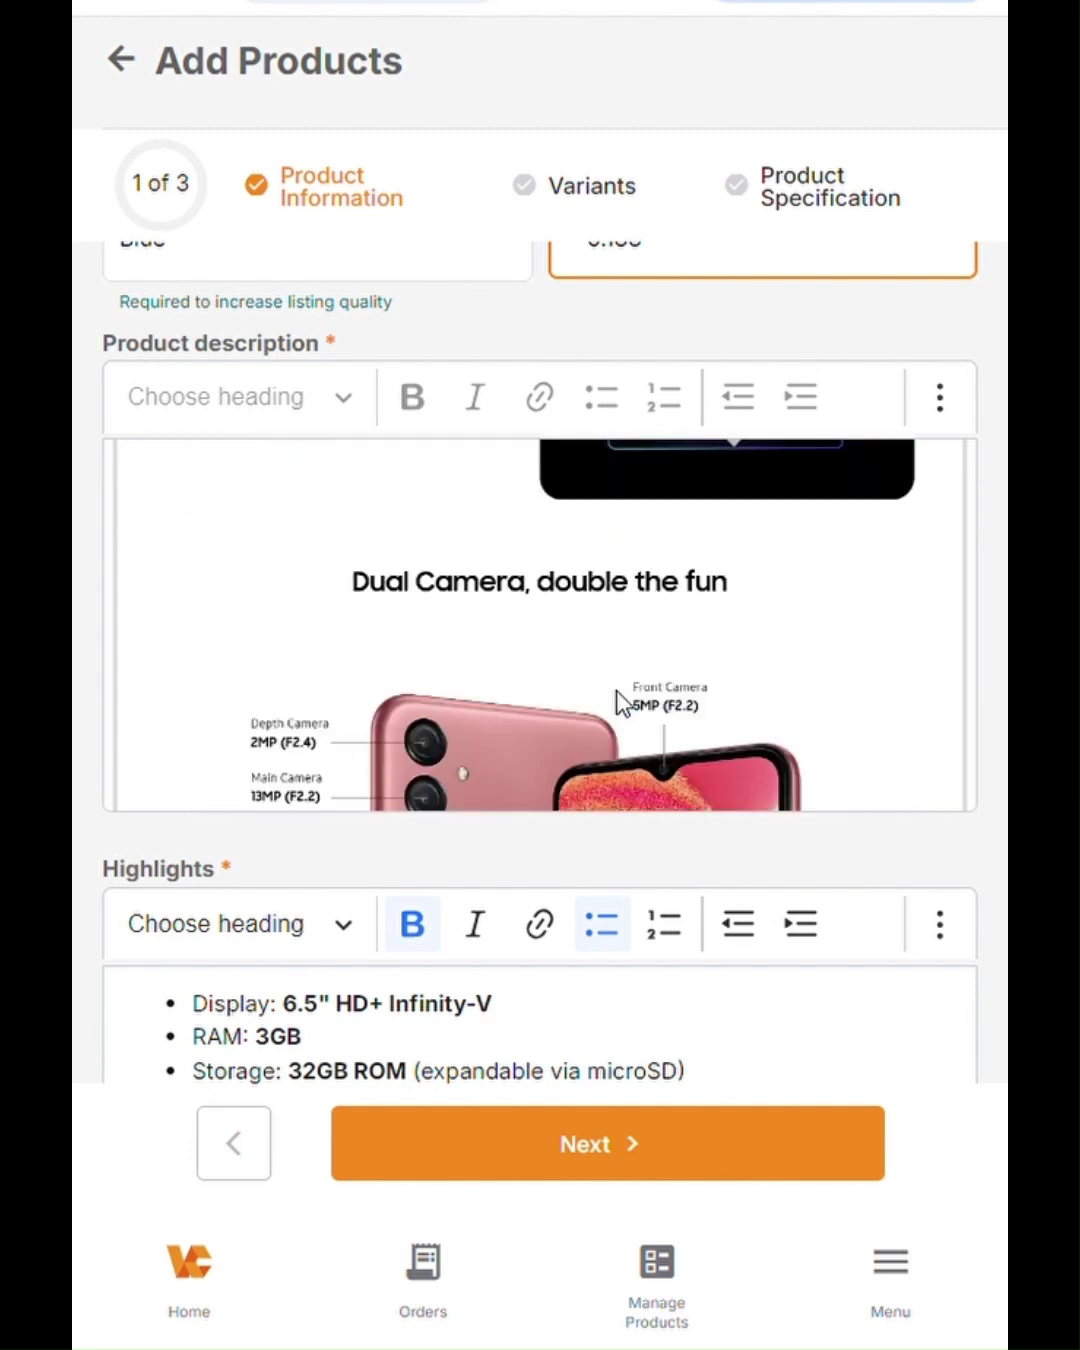
{"action": "scroll", "coordinate": [617, 692], "scroll_direction": "down", "scroll_amount": 5}
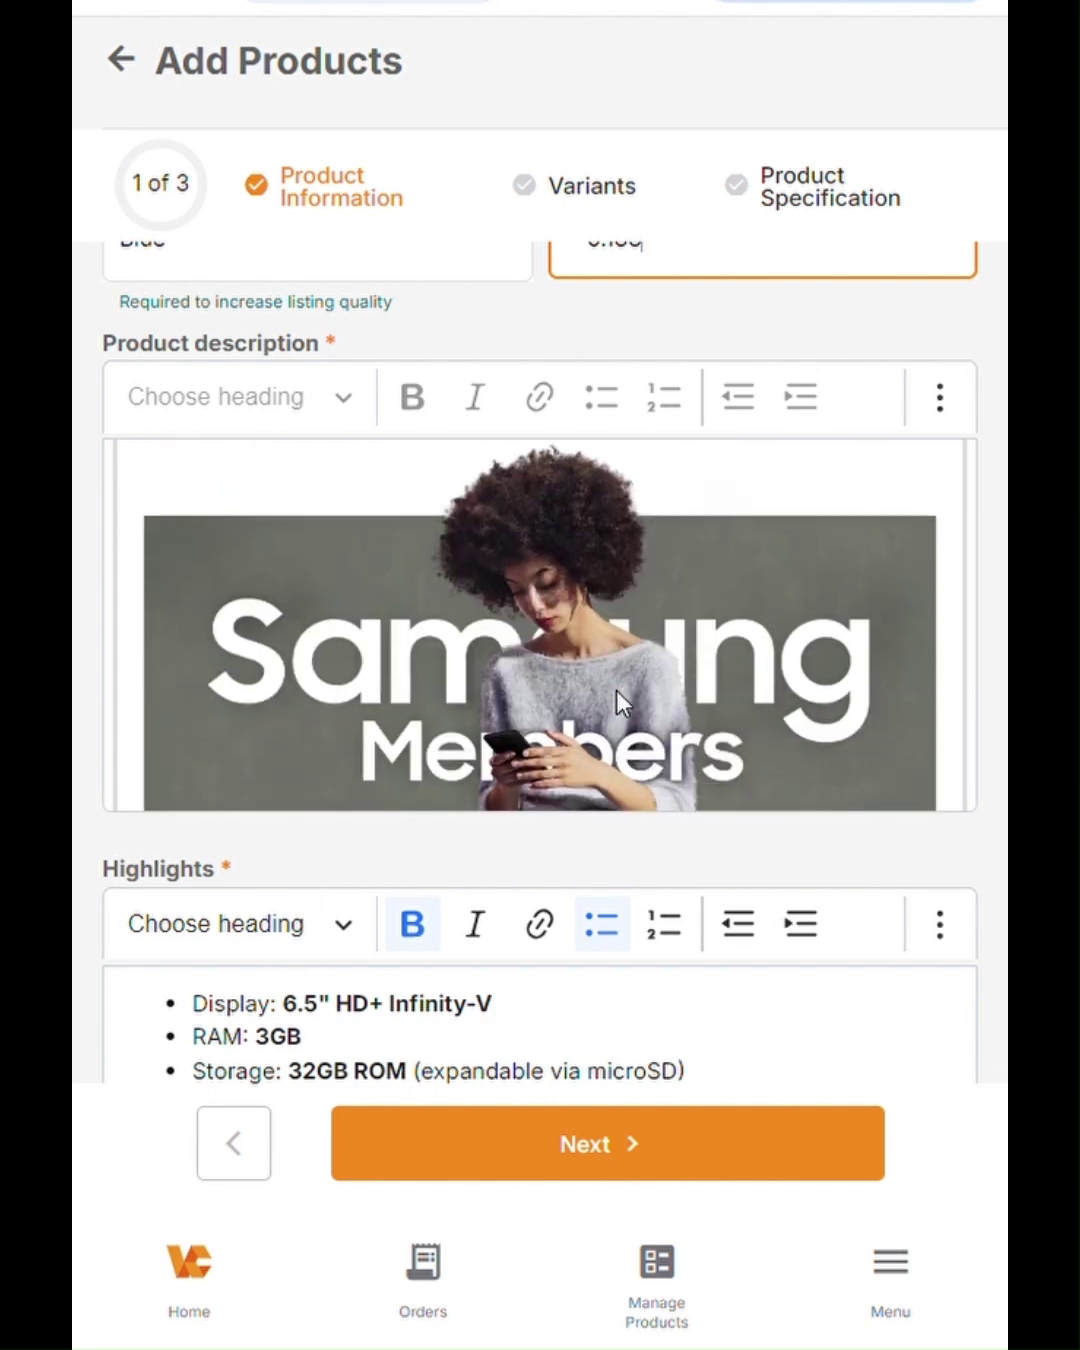
{"action": "scroll", "coordinate": [516, 860], "scroll_direction": "down", "scroll_amount": 3}
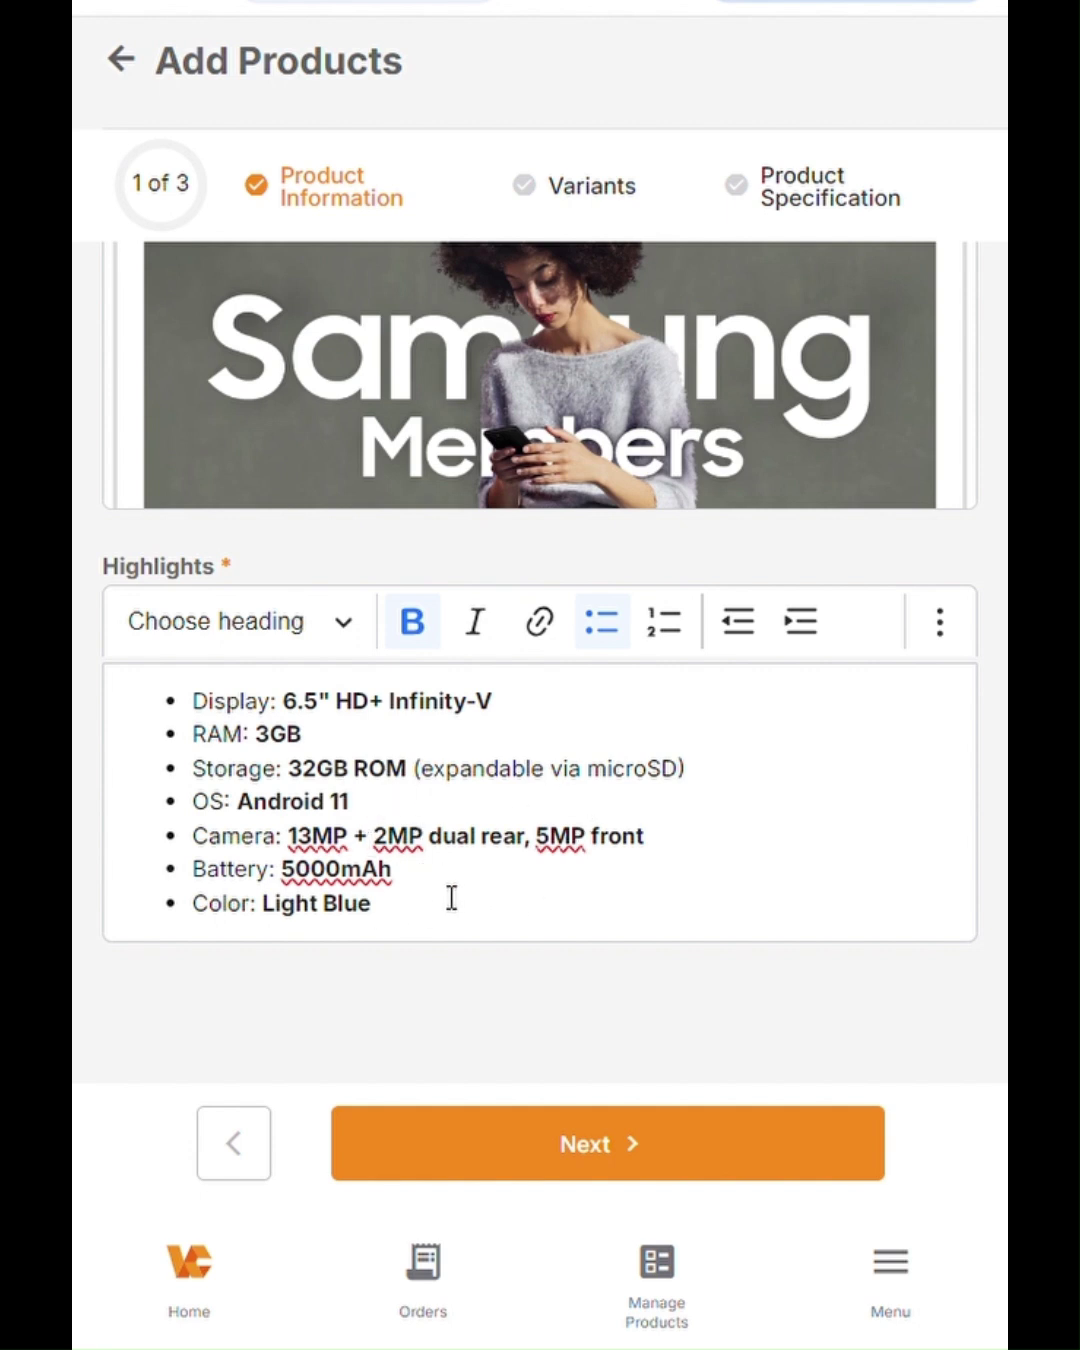
Step: Move to the Variants step and review the Variation entry and Seller SKU SAMSUNG001
{"action": "left_click", "coordinate": [634, 1145]}
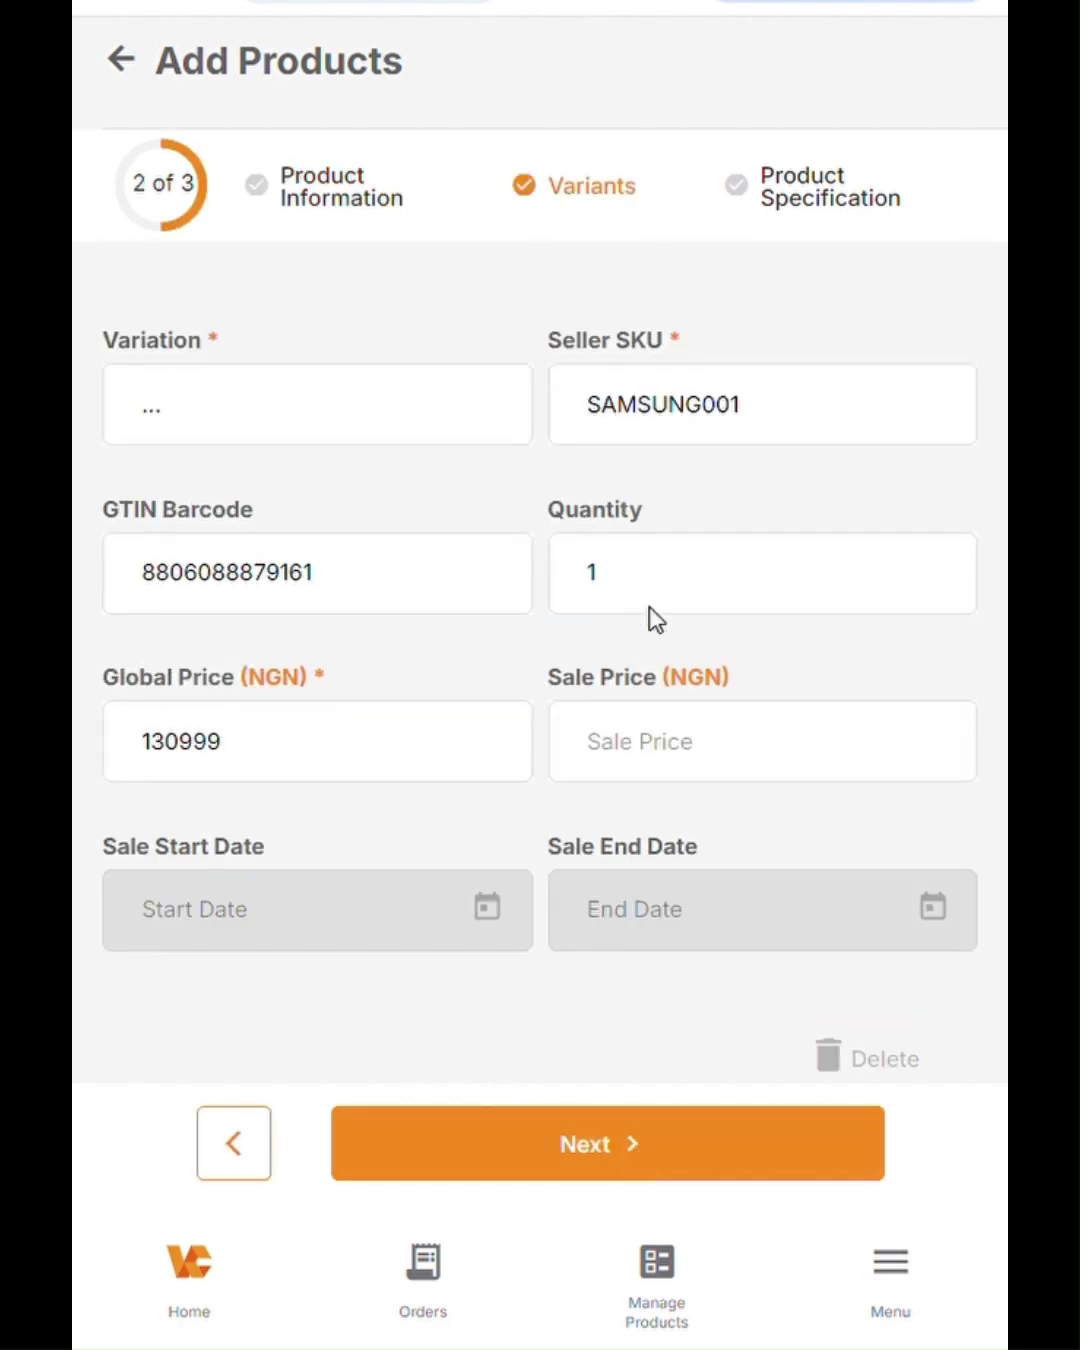
{"action": "left_click", "coordinate": [371, 419]}
{"action": "left_click", "coordinate": [498, 320]}
{"action": "left_click", "coordinate": [264, 422]}
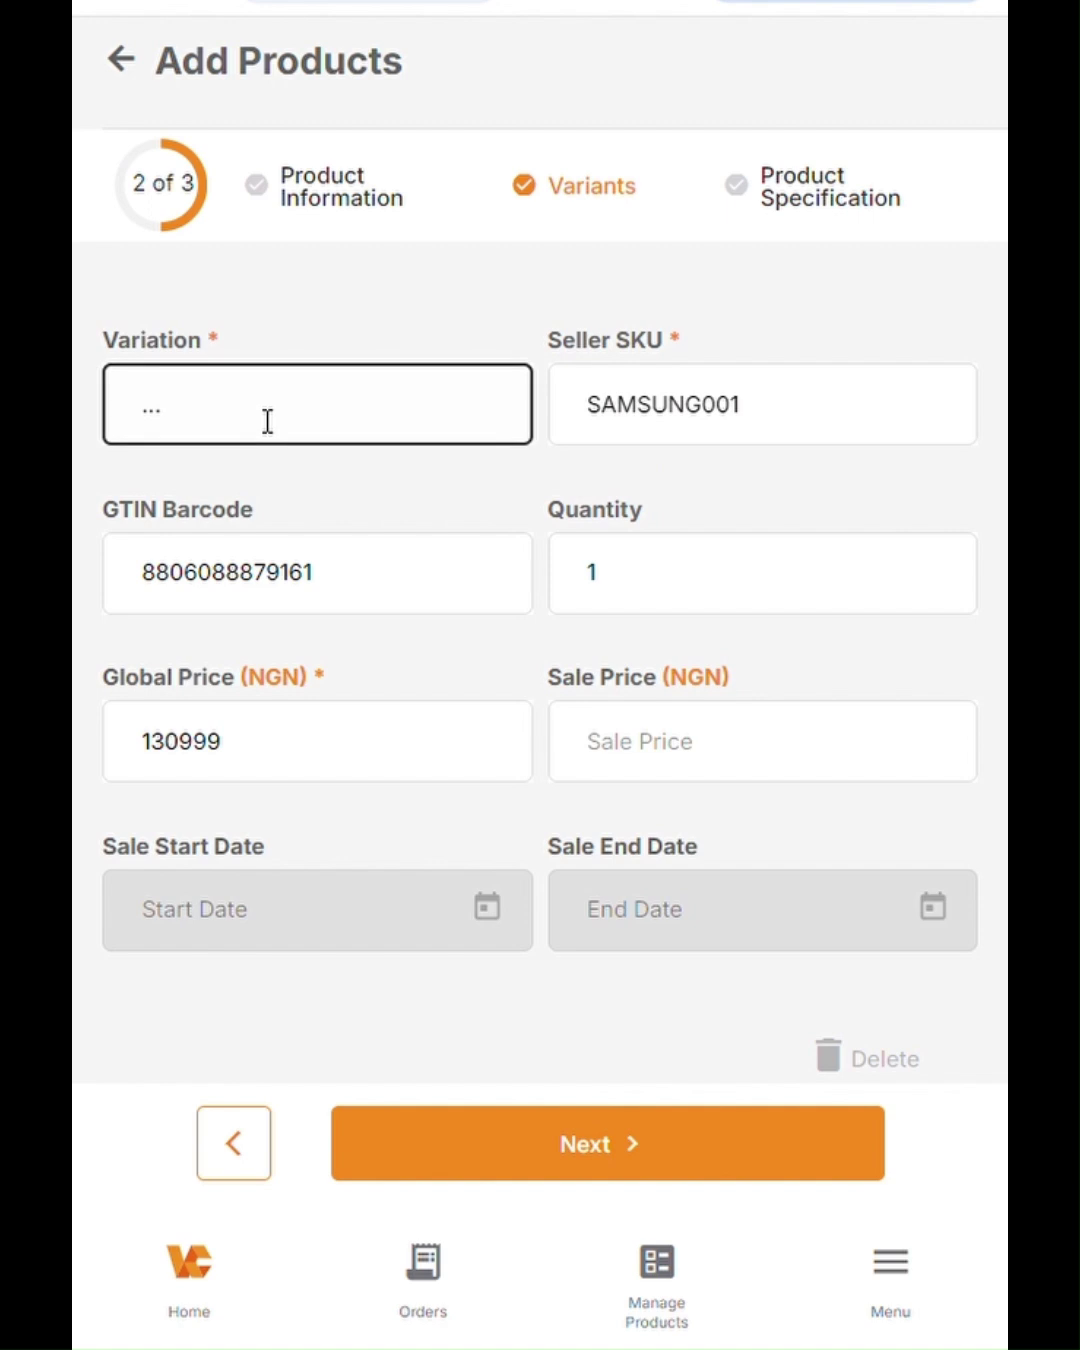
{"action": "left_click", "coordinate": [676, 407]}
{"action": "left_click", "coordinate": [684, 475]}
{"action": "left_click", "coordinate": [641, 404]}
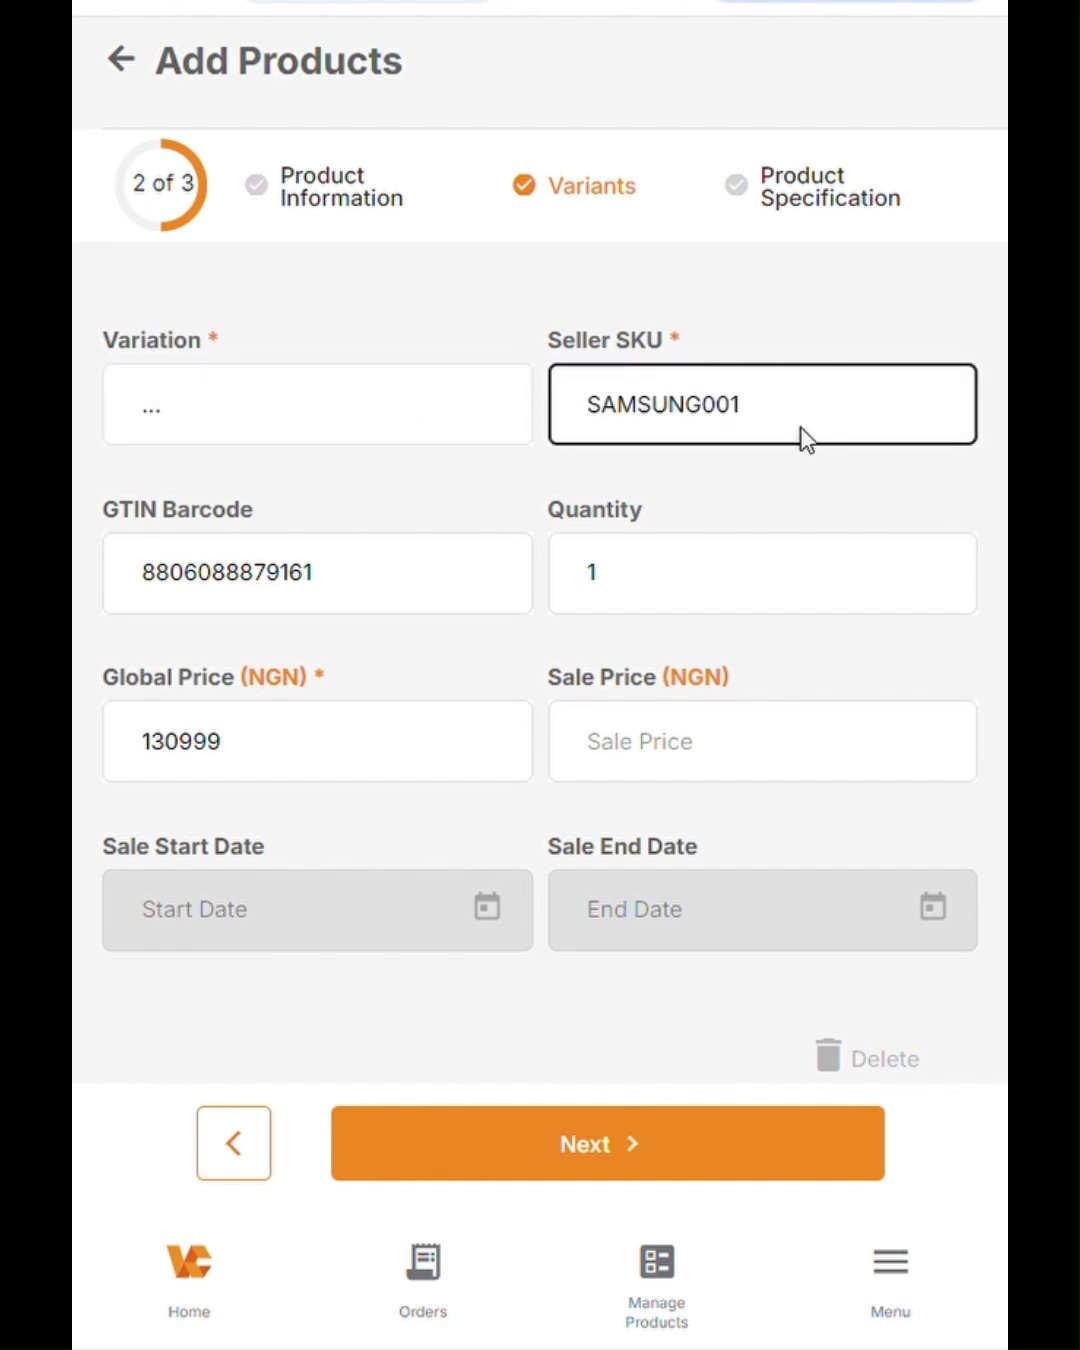
{"action": "left_click", "coordinate": [713, 472]}
{"action": "left_click", "coordinate": [782, 439]}
{"action": "left_click", "coordinate": [704, 482]}
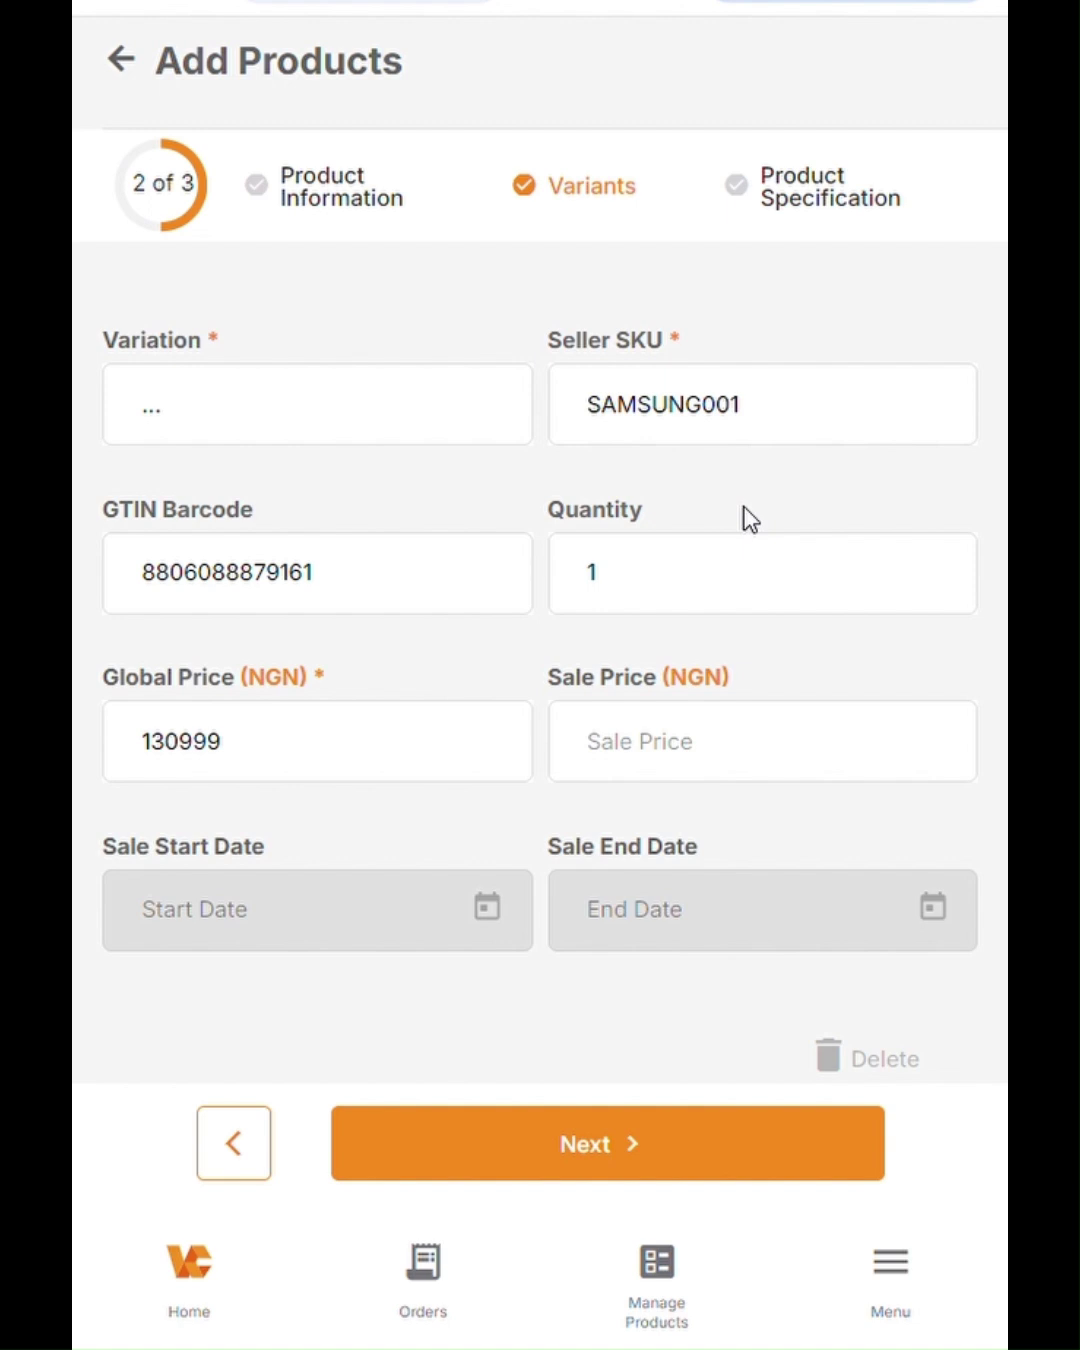
Step: Check the GTIN barcode number and review the 130999 NGN price further down
{"action": "left_click", "coordinate": [308, 593]}
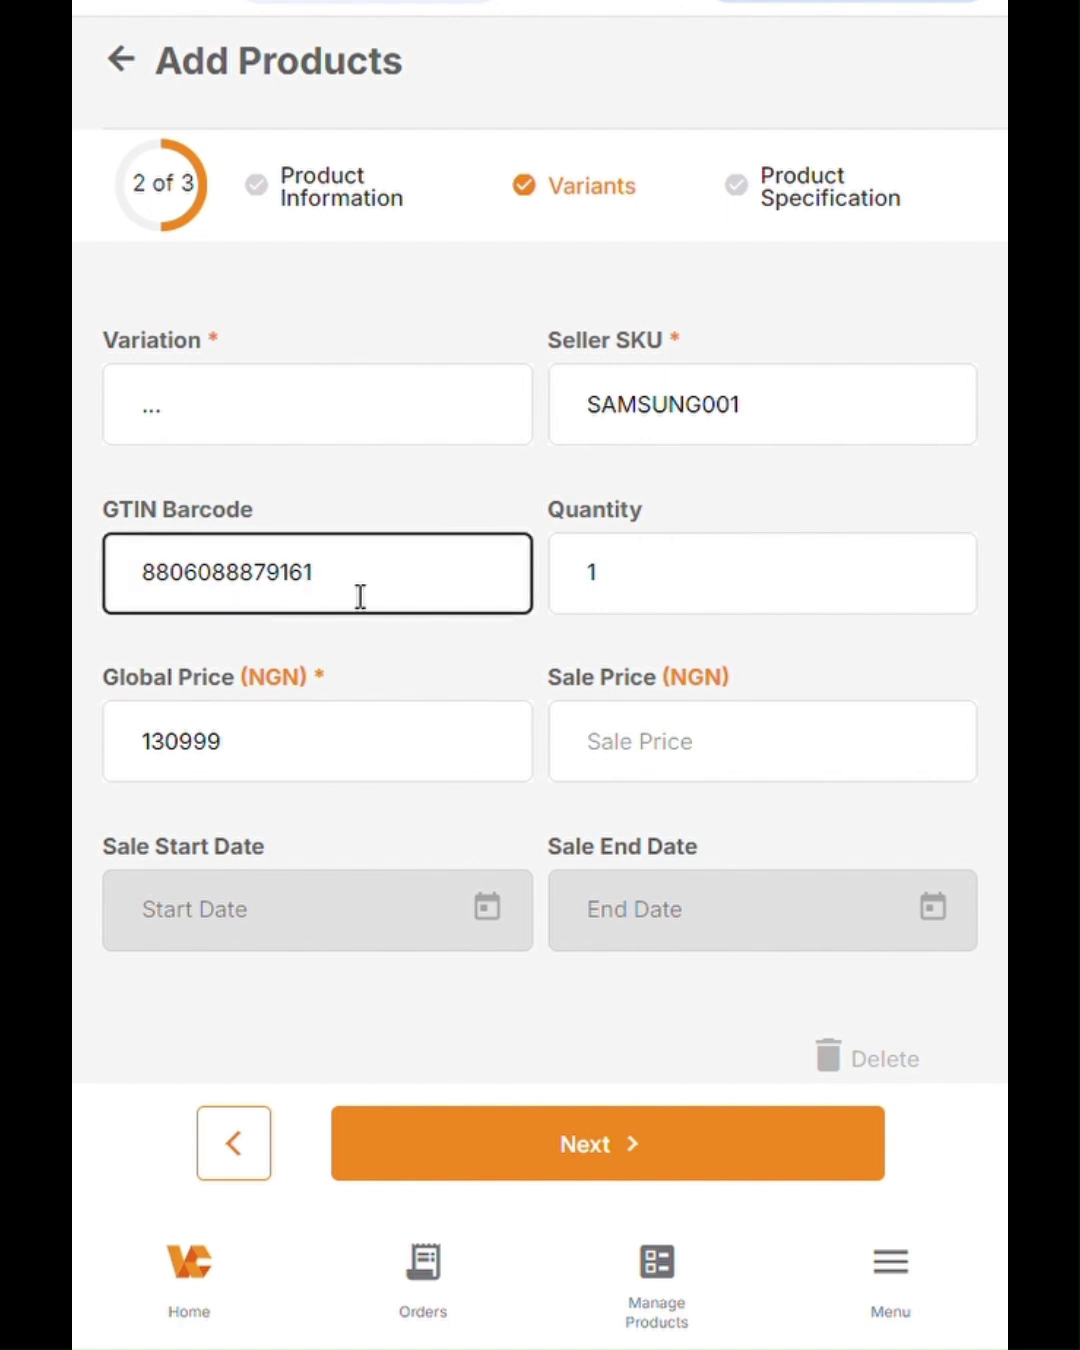
{"action": "left_click", "coordinate": [424, 499]}
{"action": "scroll", "coordinate": [515, 506], "scroll_direction": "down", "scroll_amount": 2}
{"action": "scroll", "coordinate": [515, 505], "scroll_direction": "down", "scroll_amount": 1}
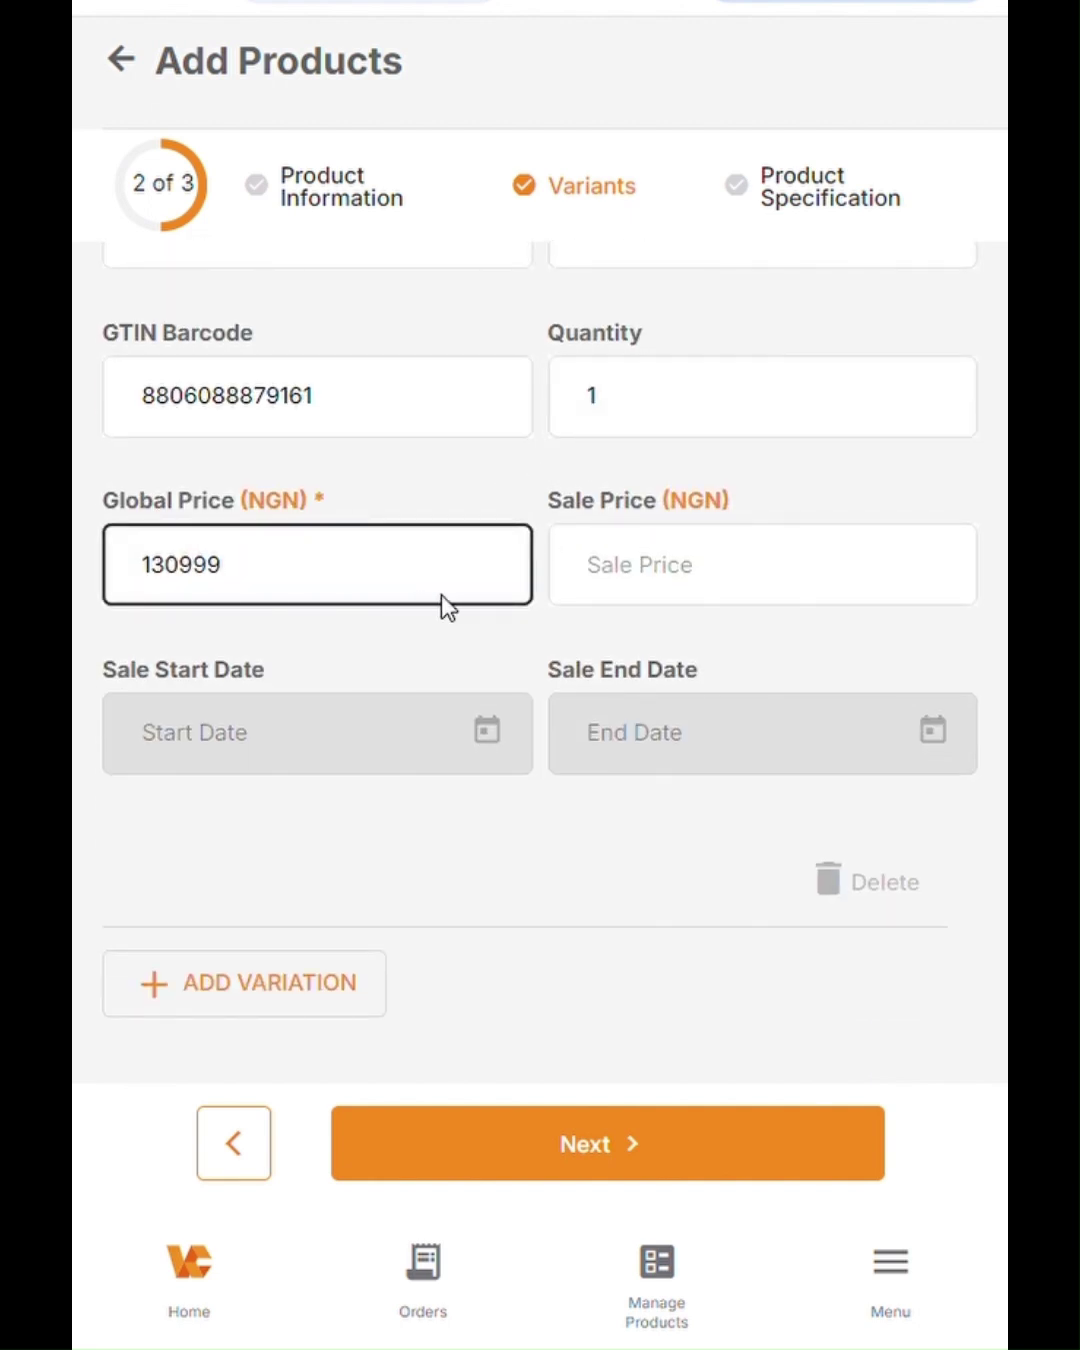
{"action": "scroll", "coordinate": [443, 600], "scroll_direction": "down", "scroll_amount": 1}
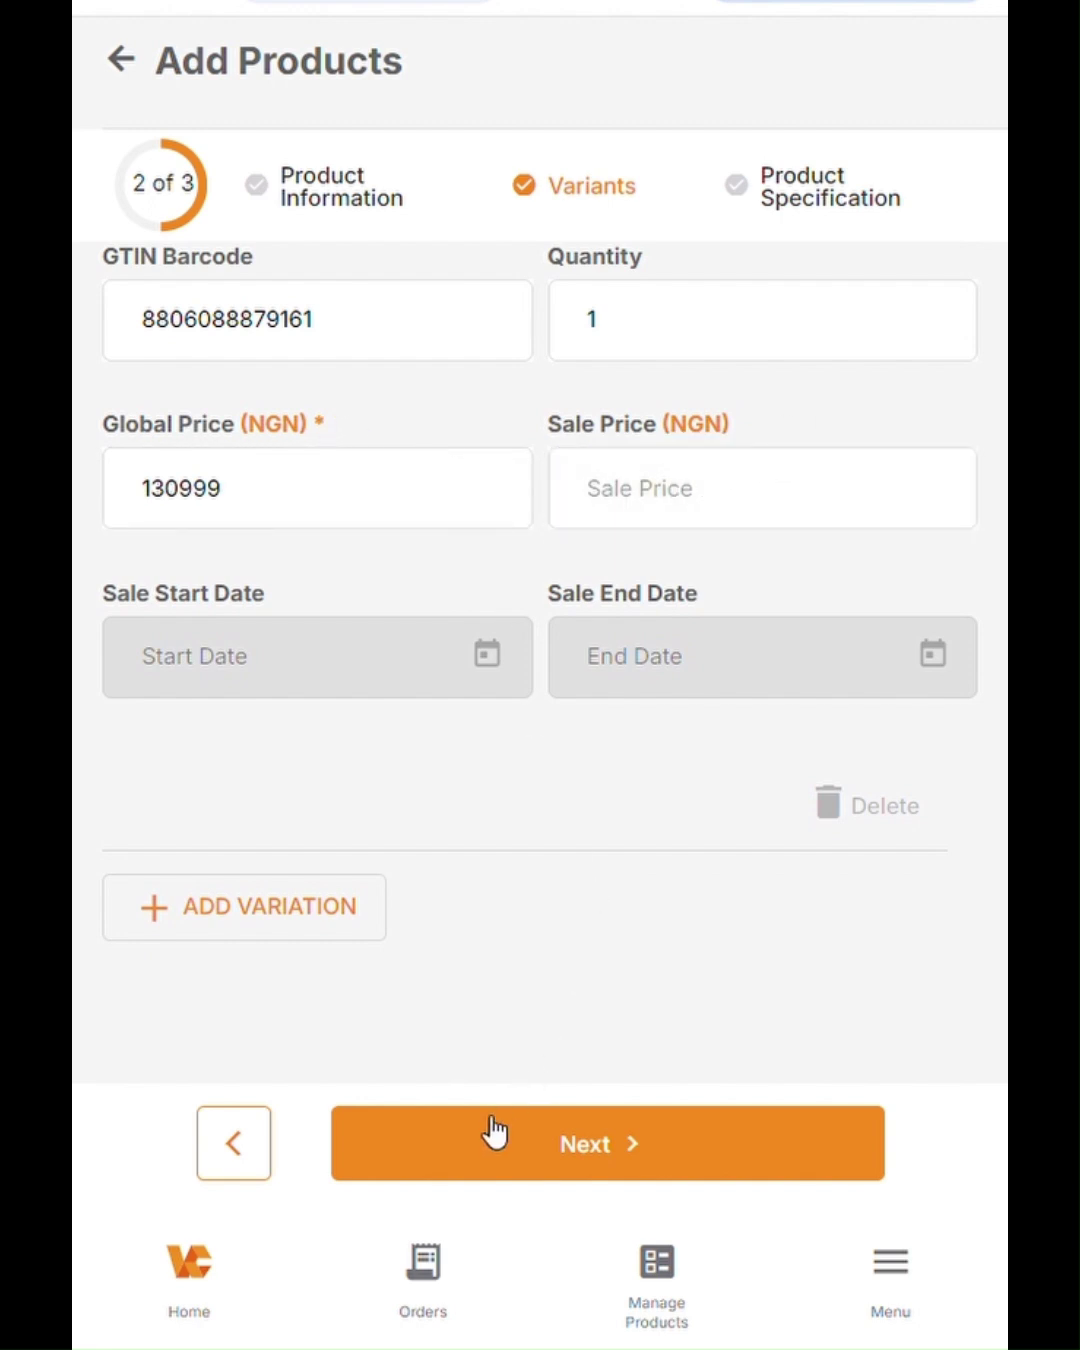
{"action": "left_click", "coordinate": [593, 1150]}
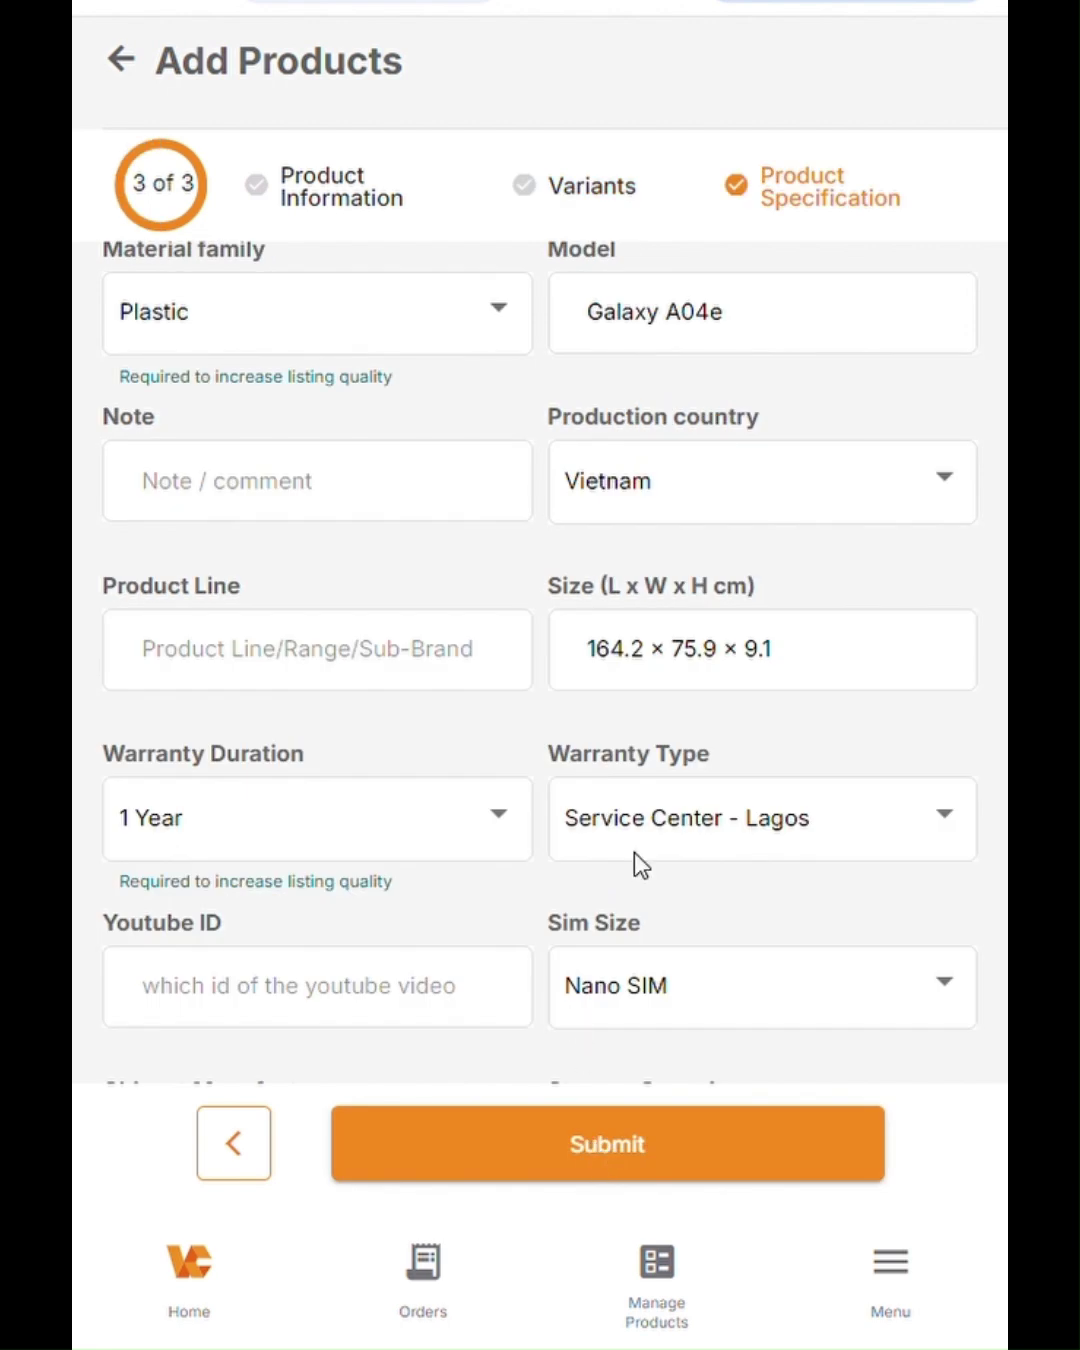
{"action": "scroll", "coordinate": [641, 441], "scroll_direction": "up", "scroll_amount": 3}
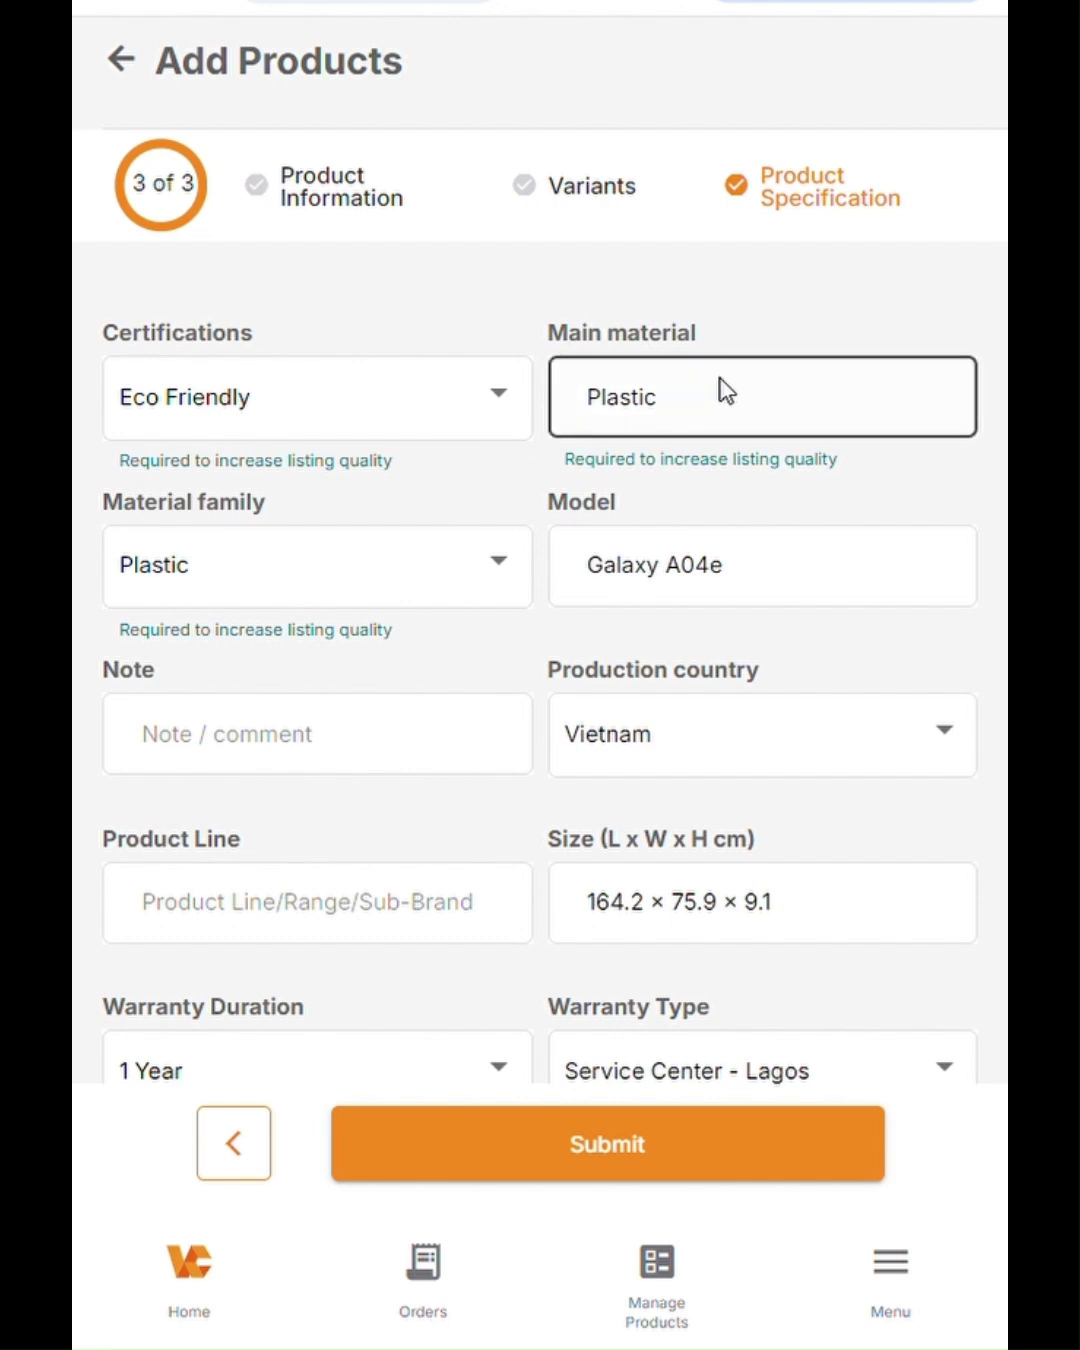
{"action": "scroll", "coordinate": [694, 640], "scroll_direction": "down", "scroll_amount": 2}
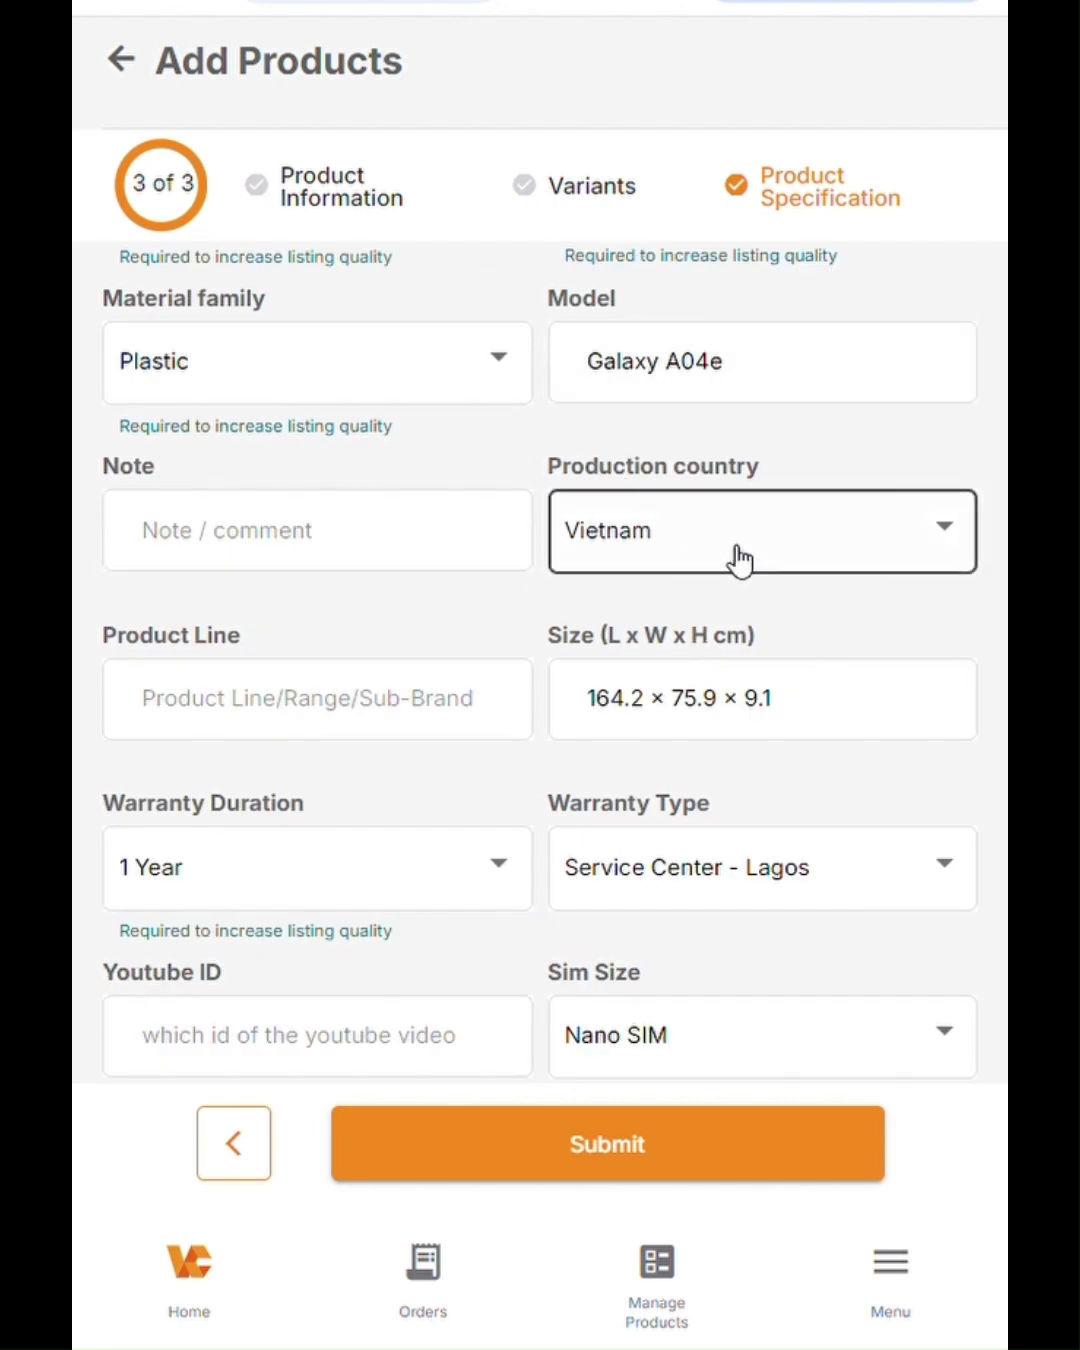
{"action": "scroll", "coordinate": [463, 617], "scroll_direction": "down", "scroll_amount": 2}
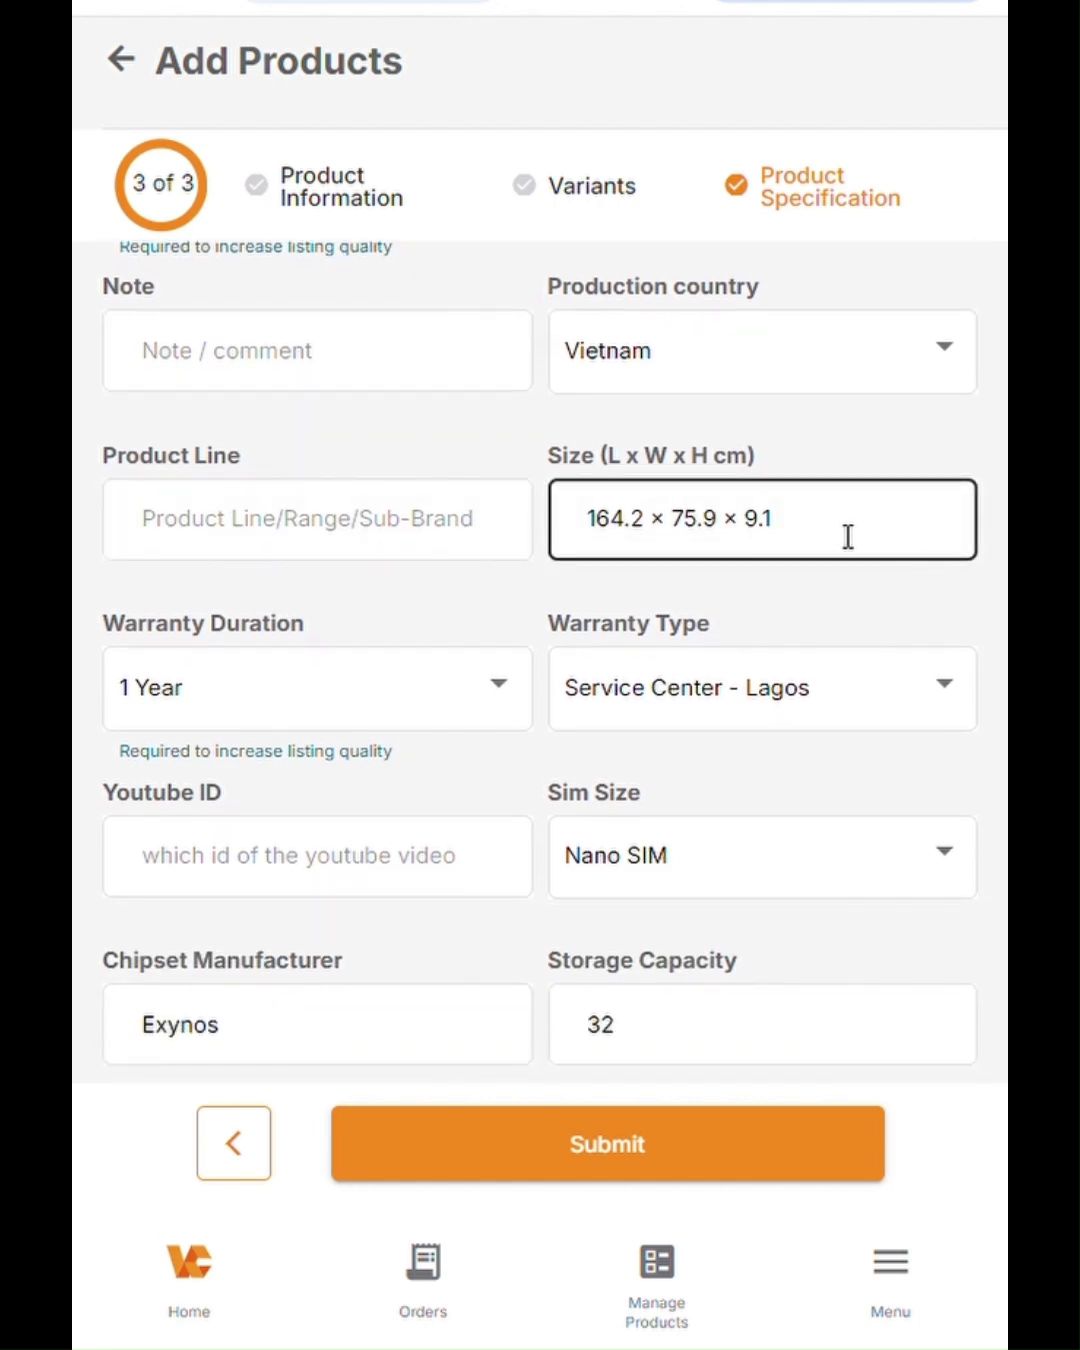
{"action": "scroll", "coordinate": [483, 597], "scroll_direction": "down", "scroll_amount": 2}
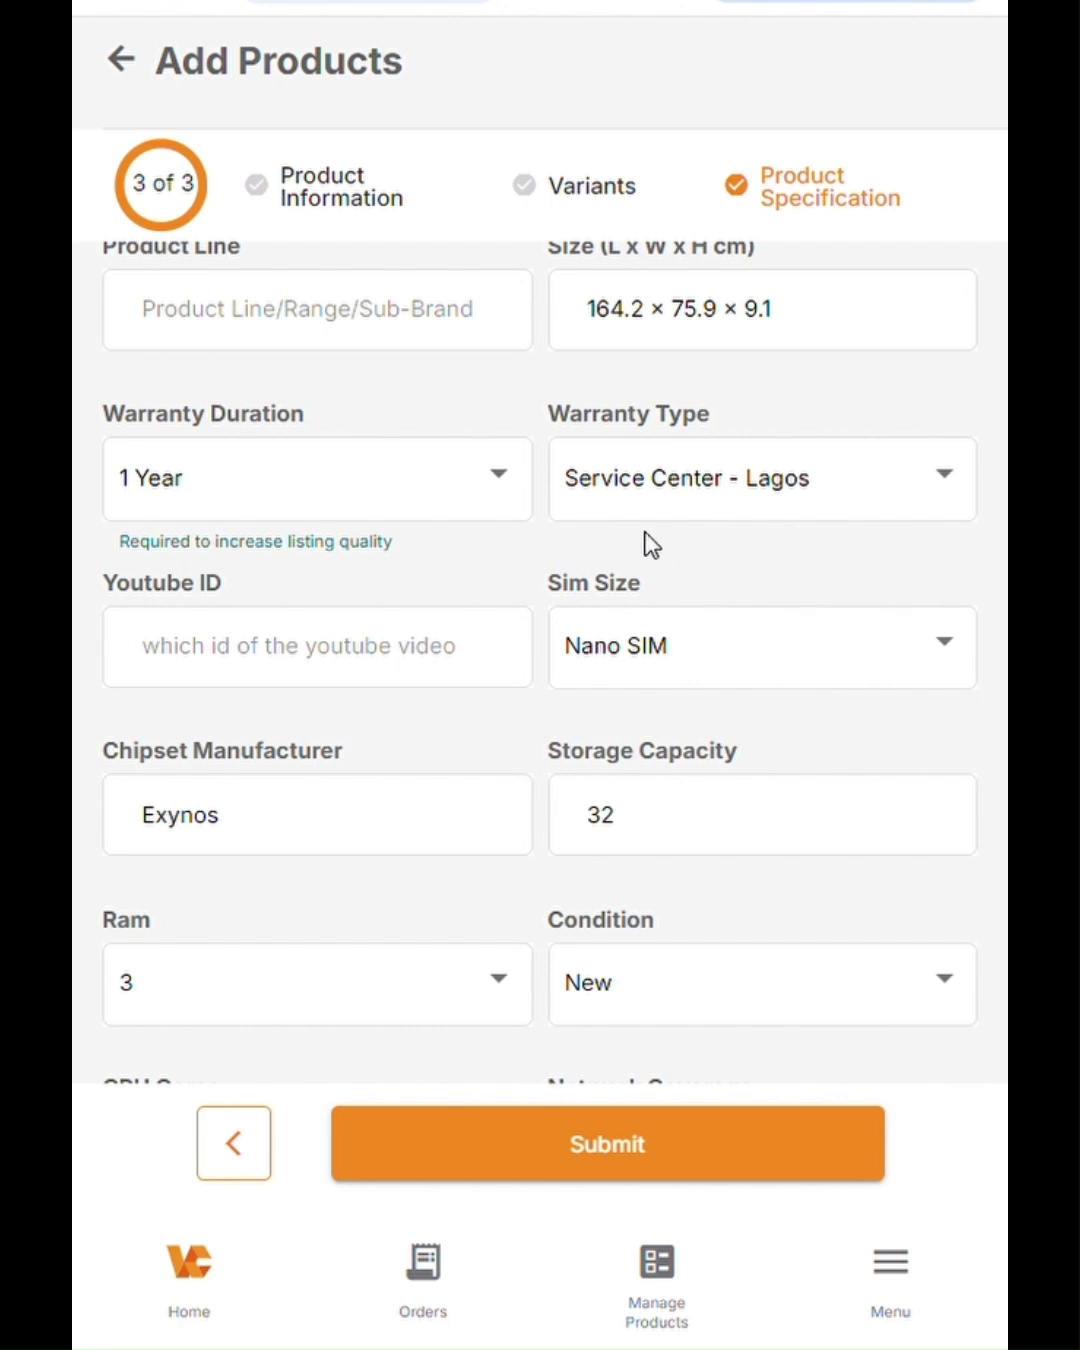
{"action": "scroll", "coordinate": [730, 578], "scroll_direction": "down", "scroll_amount": 2}
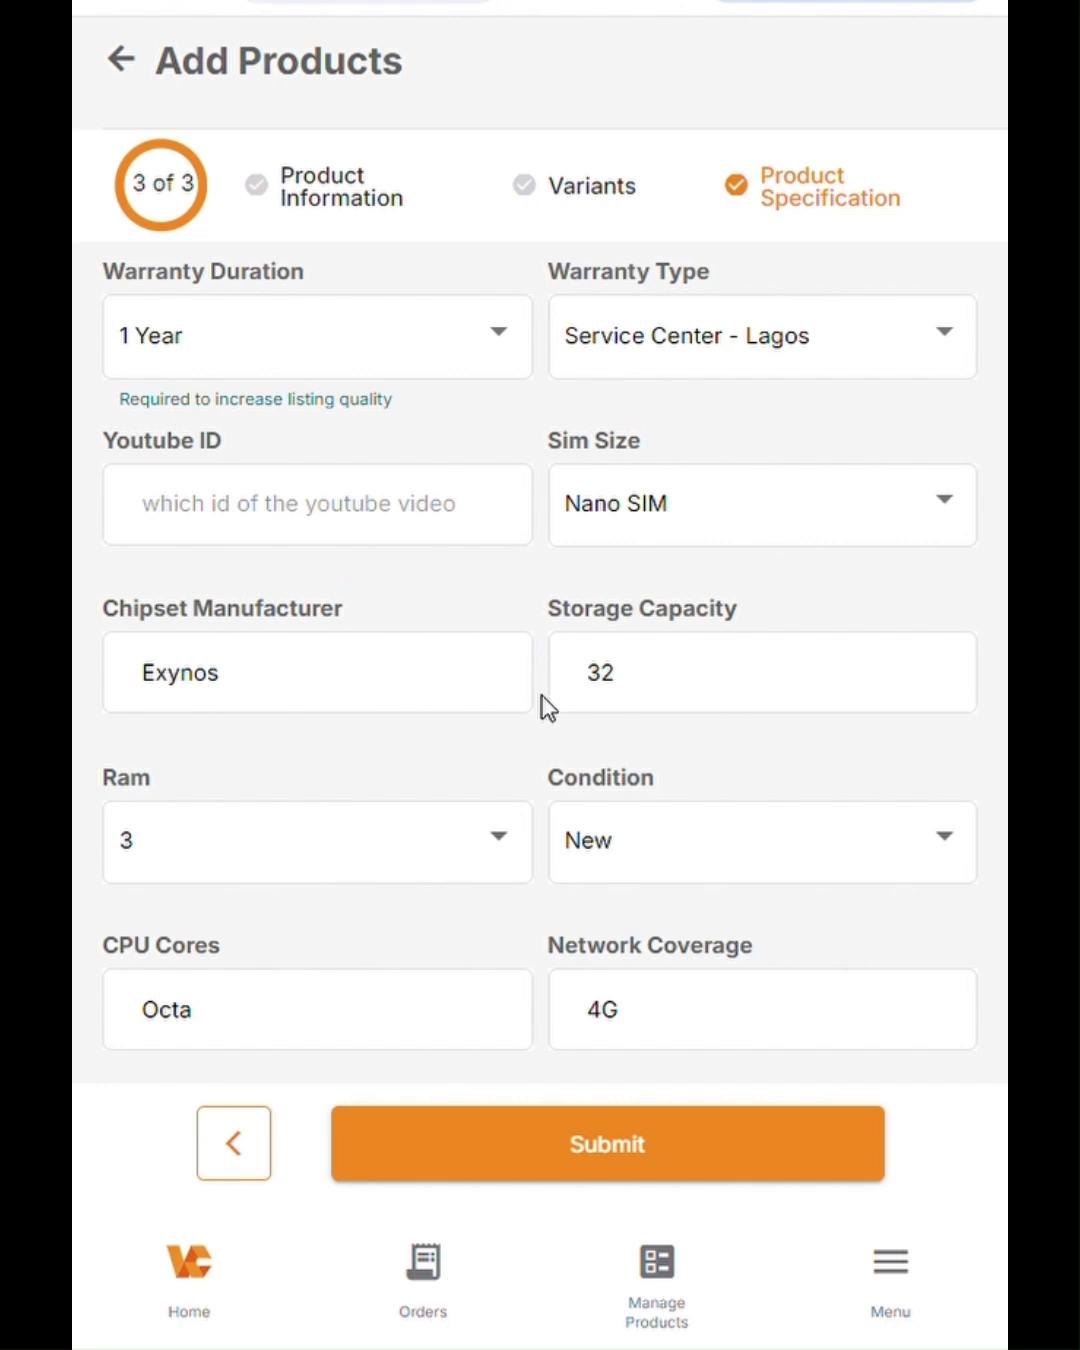
{"action": "scroll", "coordinate": [548, 708], "scroll_direction": "down", "scroll_amount": 2}
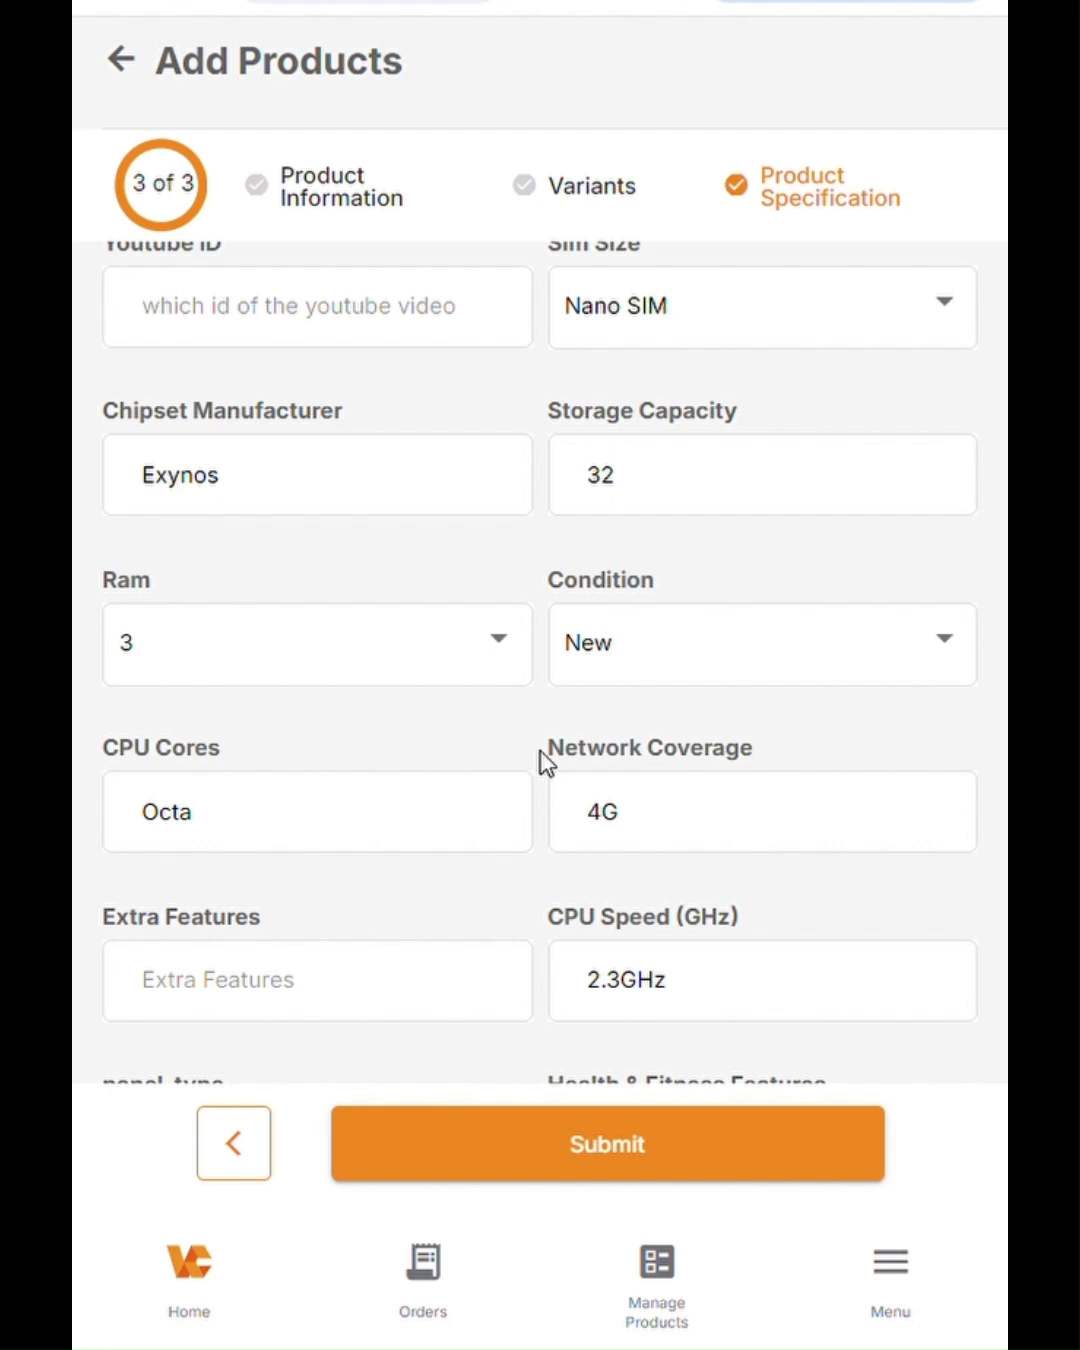
{"action": "scroll", "coordinate": [547, 762], "scroll_direction": "down", "scroll_amount": 1}
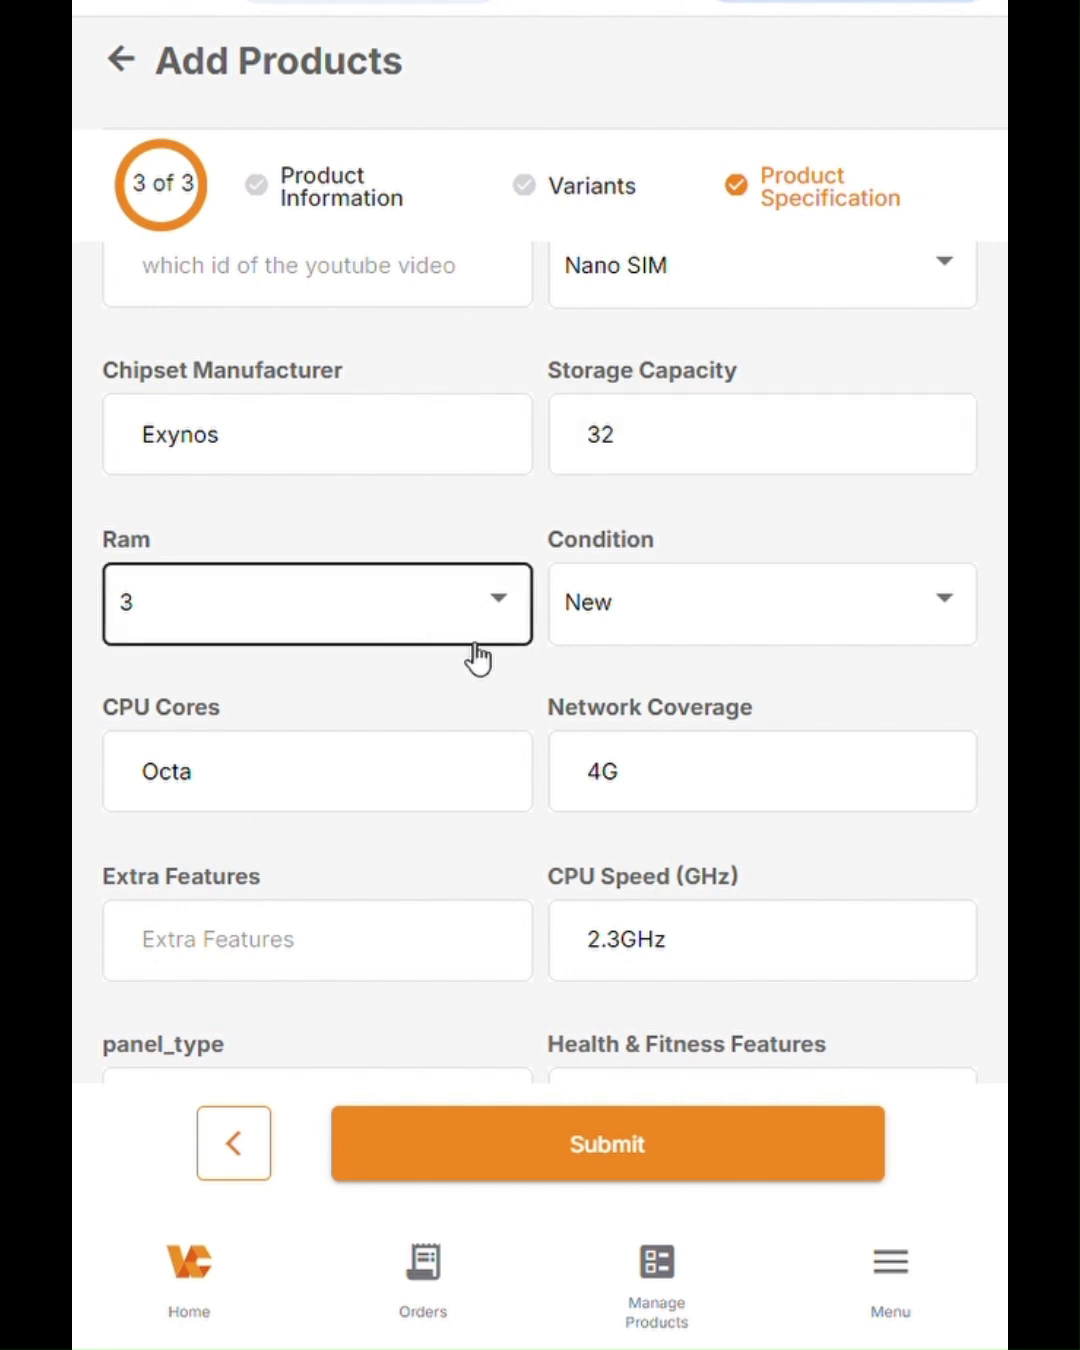
{"action": "scroll", "coordinate": [586, 700], "scroll_direction": "down", "scroll_amount": 3}
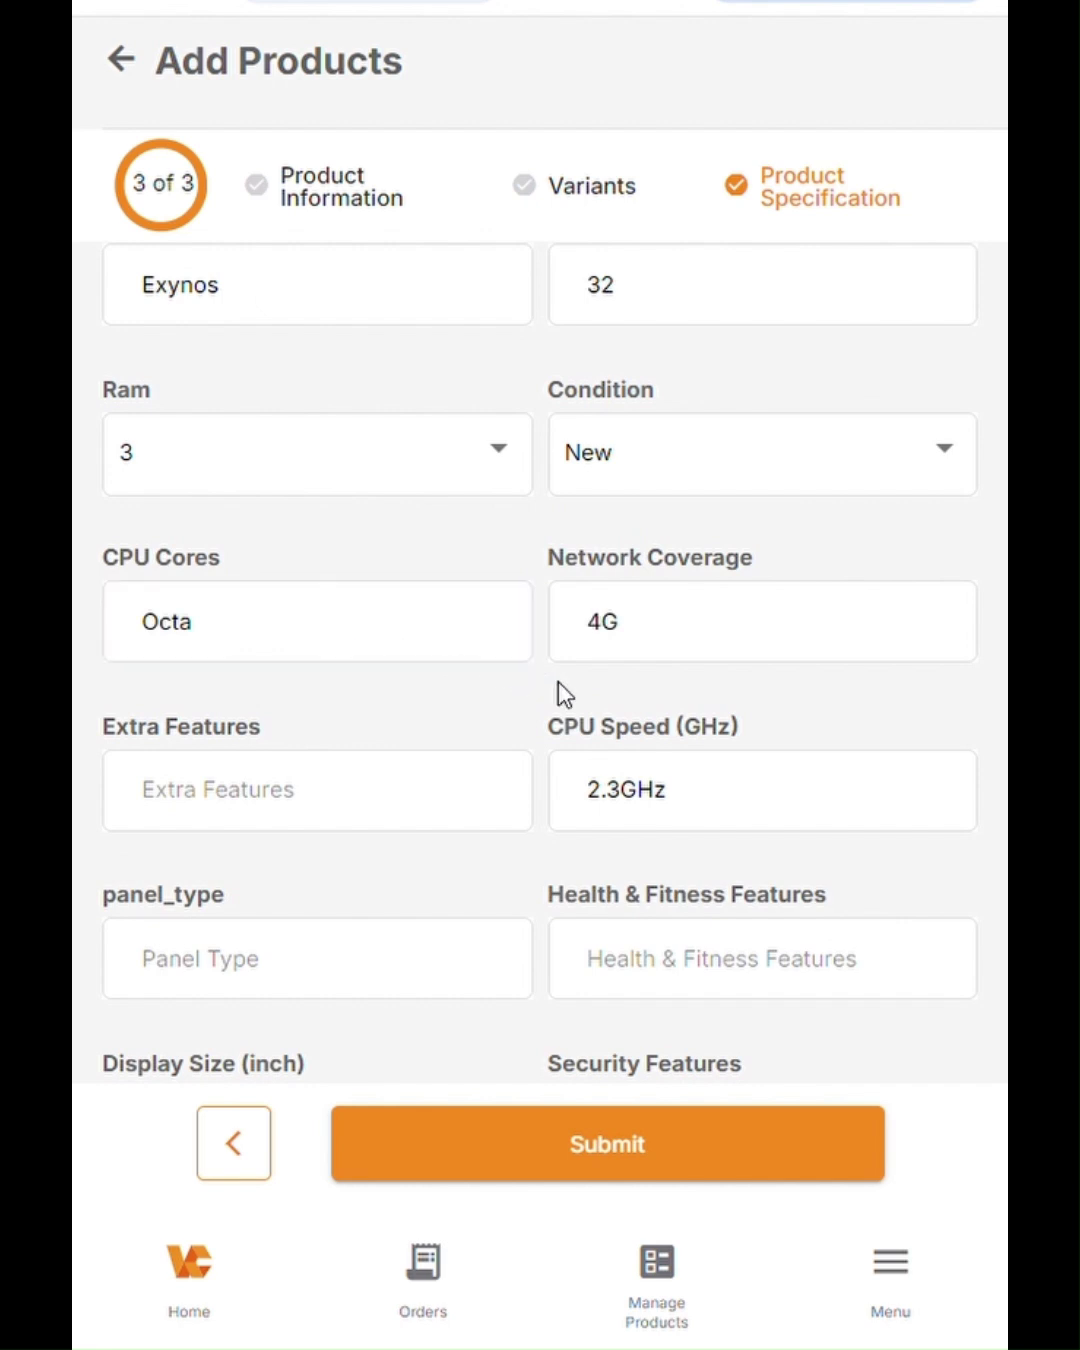
{"action": "scroll", "coordinate": [540, 722], "scroll_direction": "down", "scroll_amount": 4}
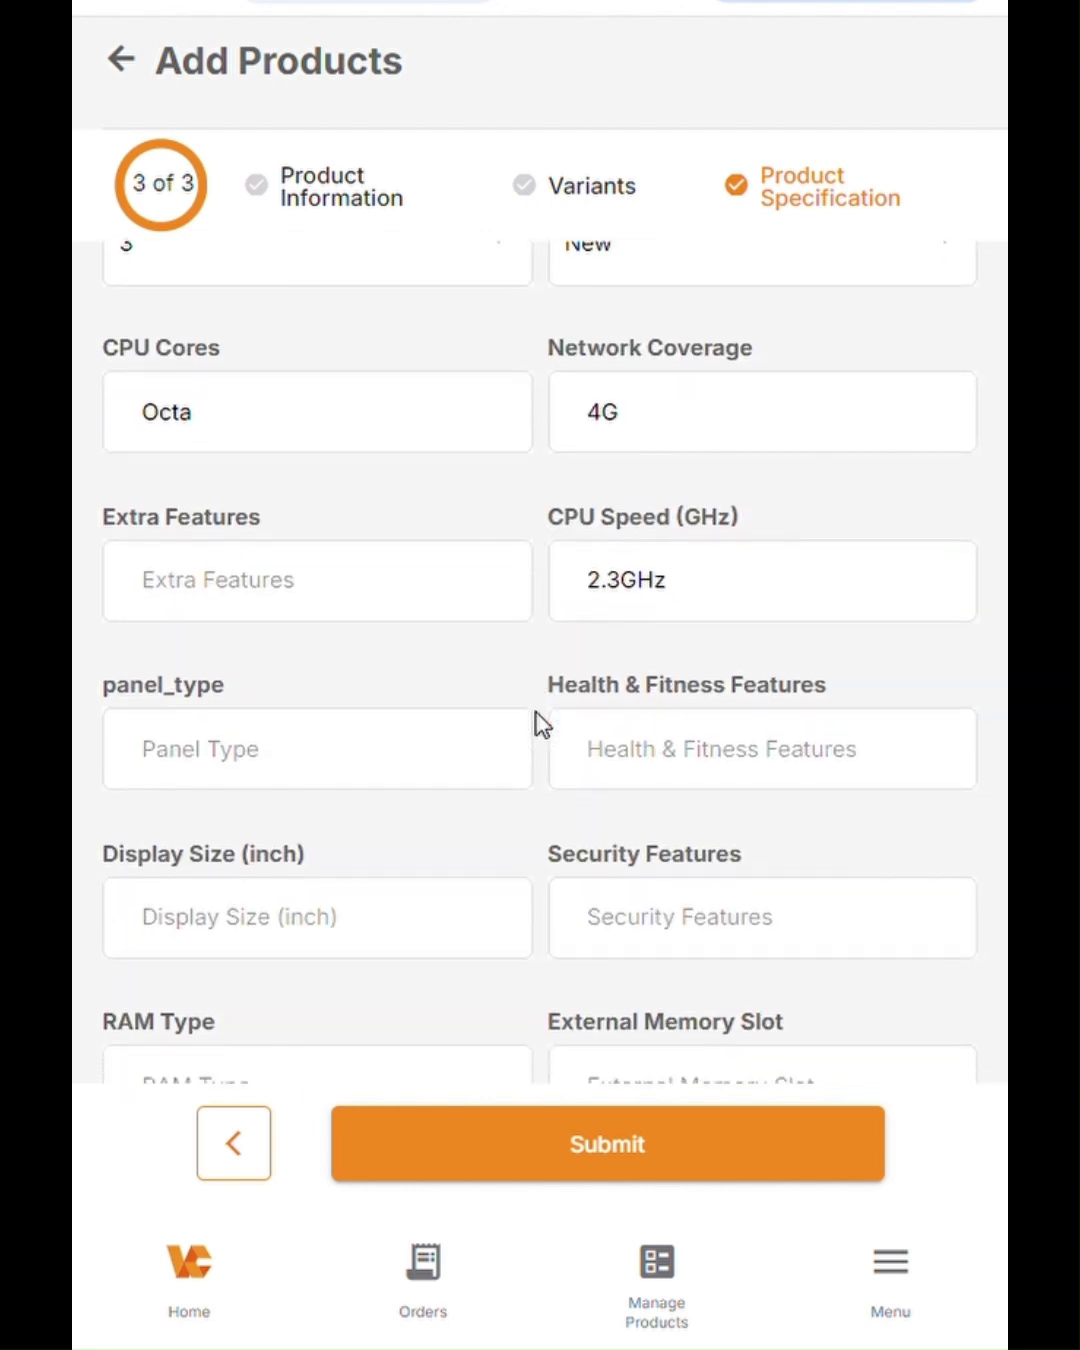
{"action": "left_click", "coordinate": [625, 416]}
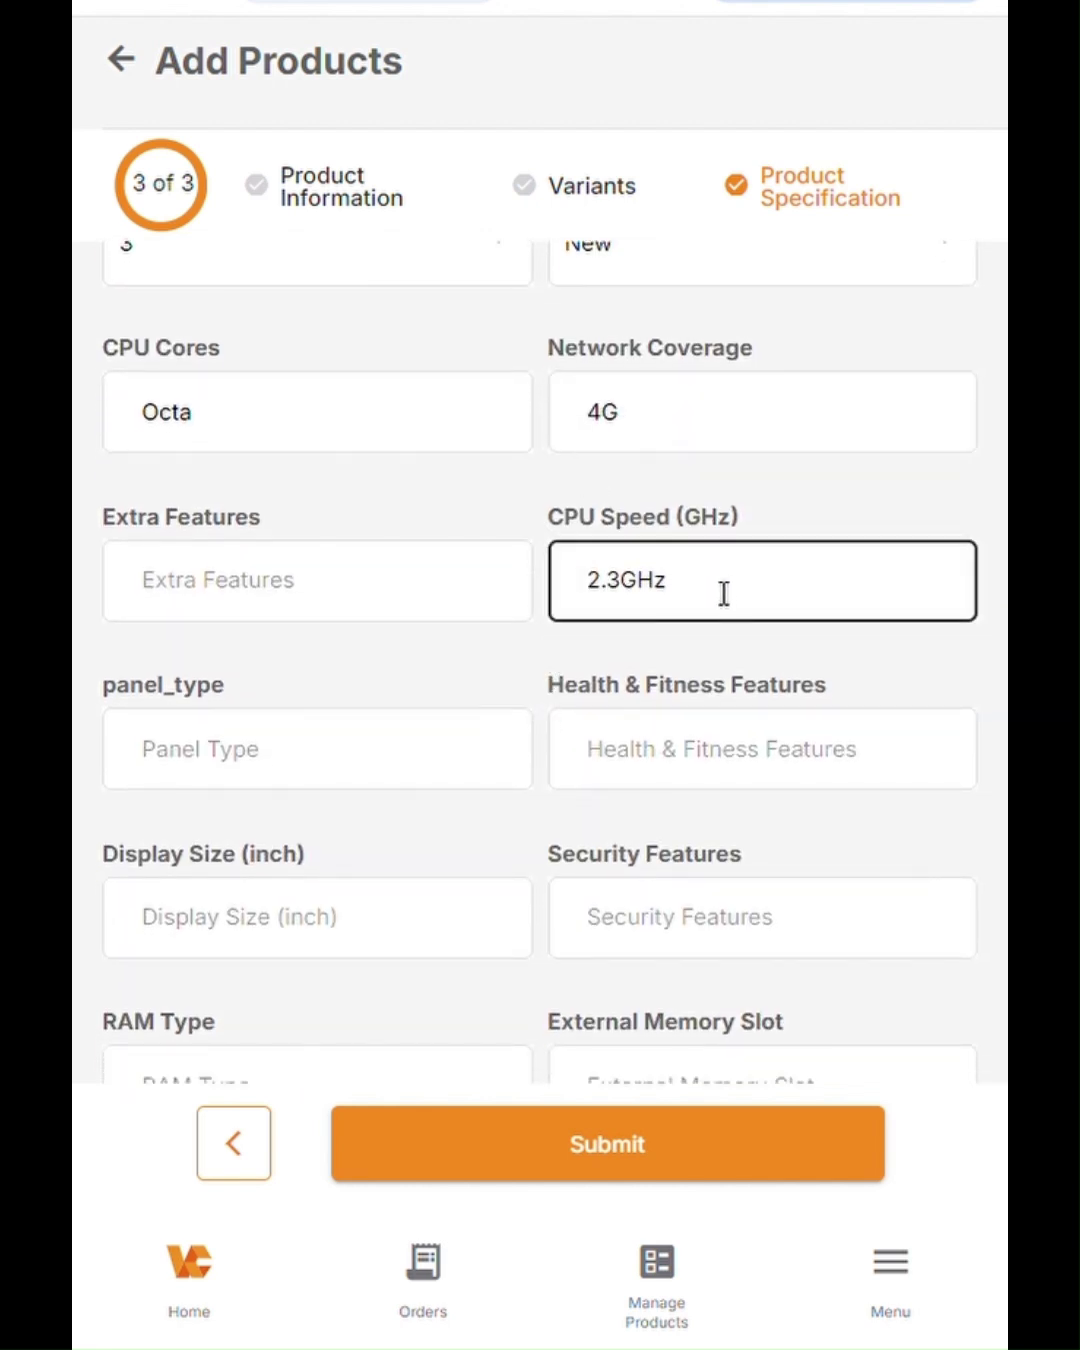
{"action": "scroll", "coordinate": [545, 712], "scroll_direction": "down", "scroll_amount": 1}
{"action": "scroll", "coordinate": [545, 712], "scroll_direction": "down", "scroll_amount": 4}
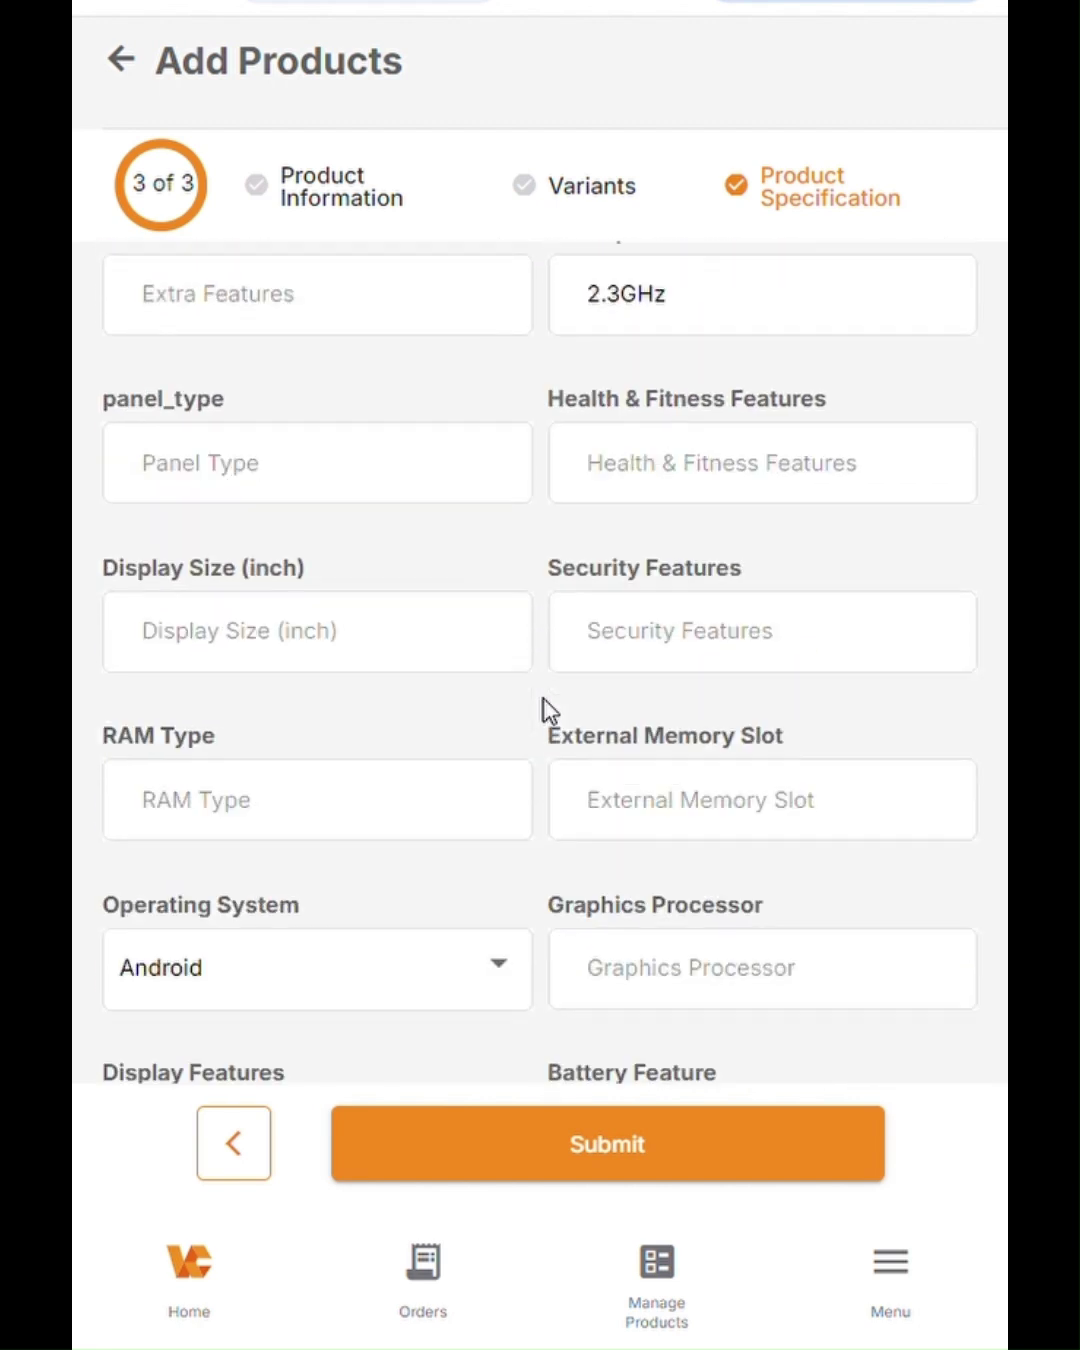
{"action": "scroll", "coordinate": [545, 712], "scroll_direction": "up", "scroll_amount": 2}
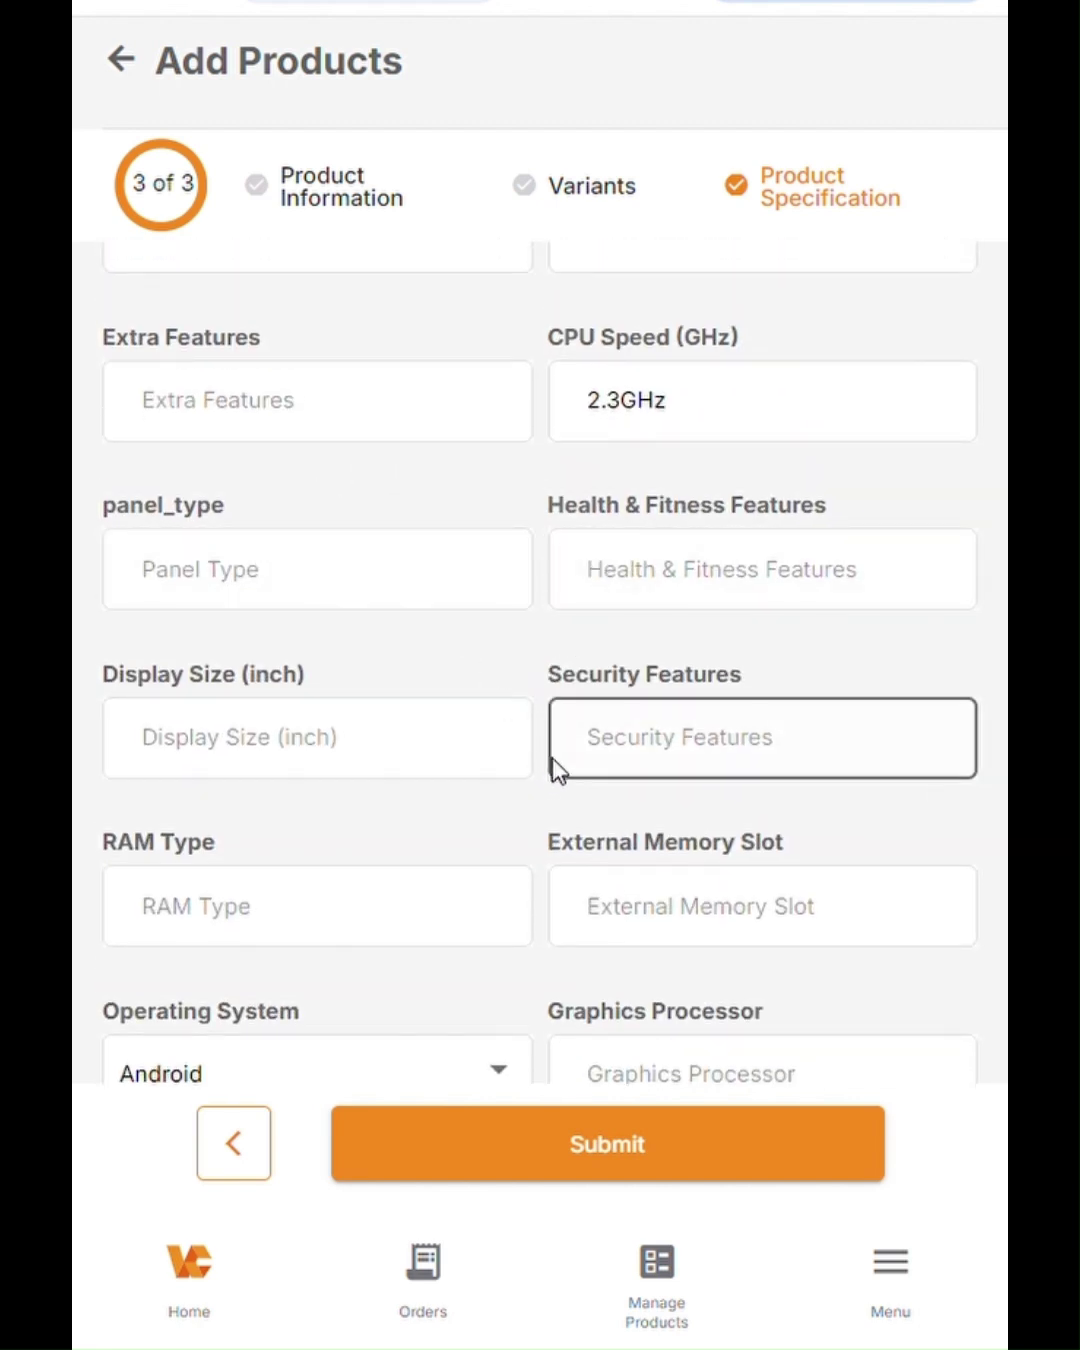
{"action": "scroll", "coordinate": [557, 768], "scroll_direction": "down", "scroll_amount": 2}
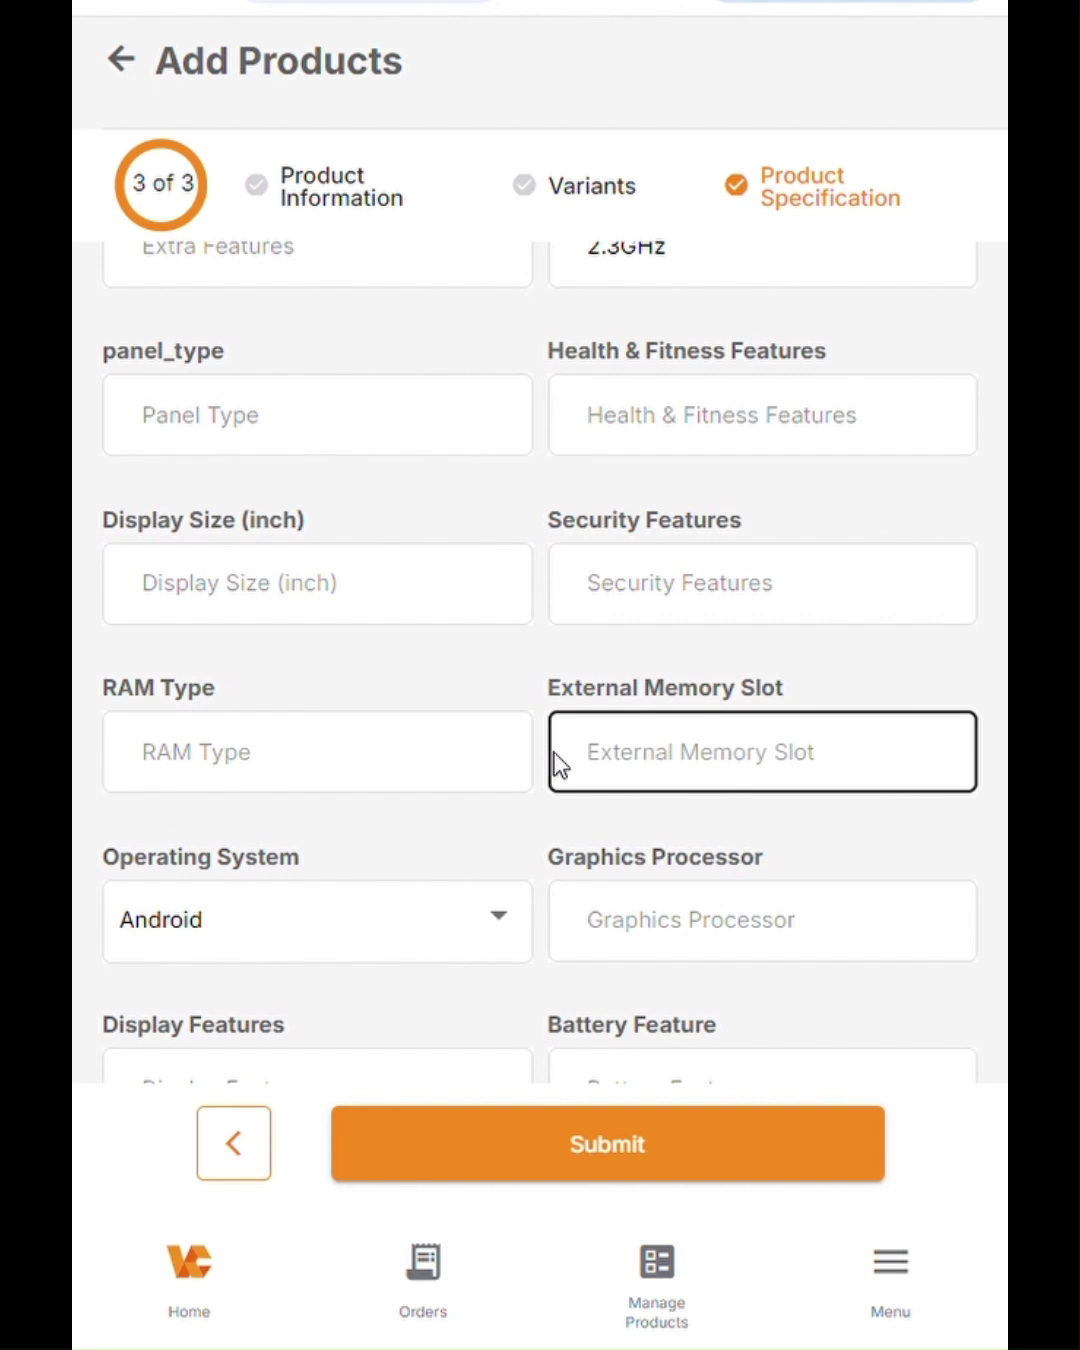
{"action": "scroll", "coordinate": [561, 766], "scroll_direction": "down", "scroll_amount": 3}
{"action": "scroll", "coordinate": [556, 765], "scroll_direction": "down", "scroll_amount": 5}
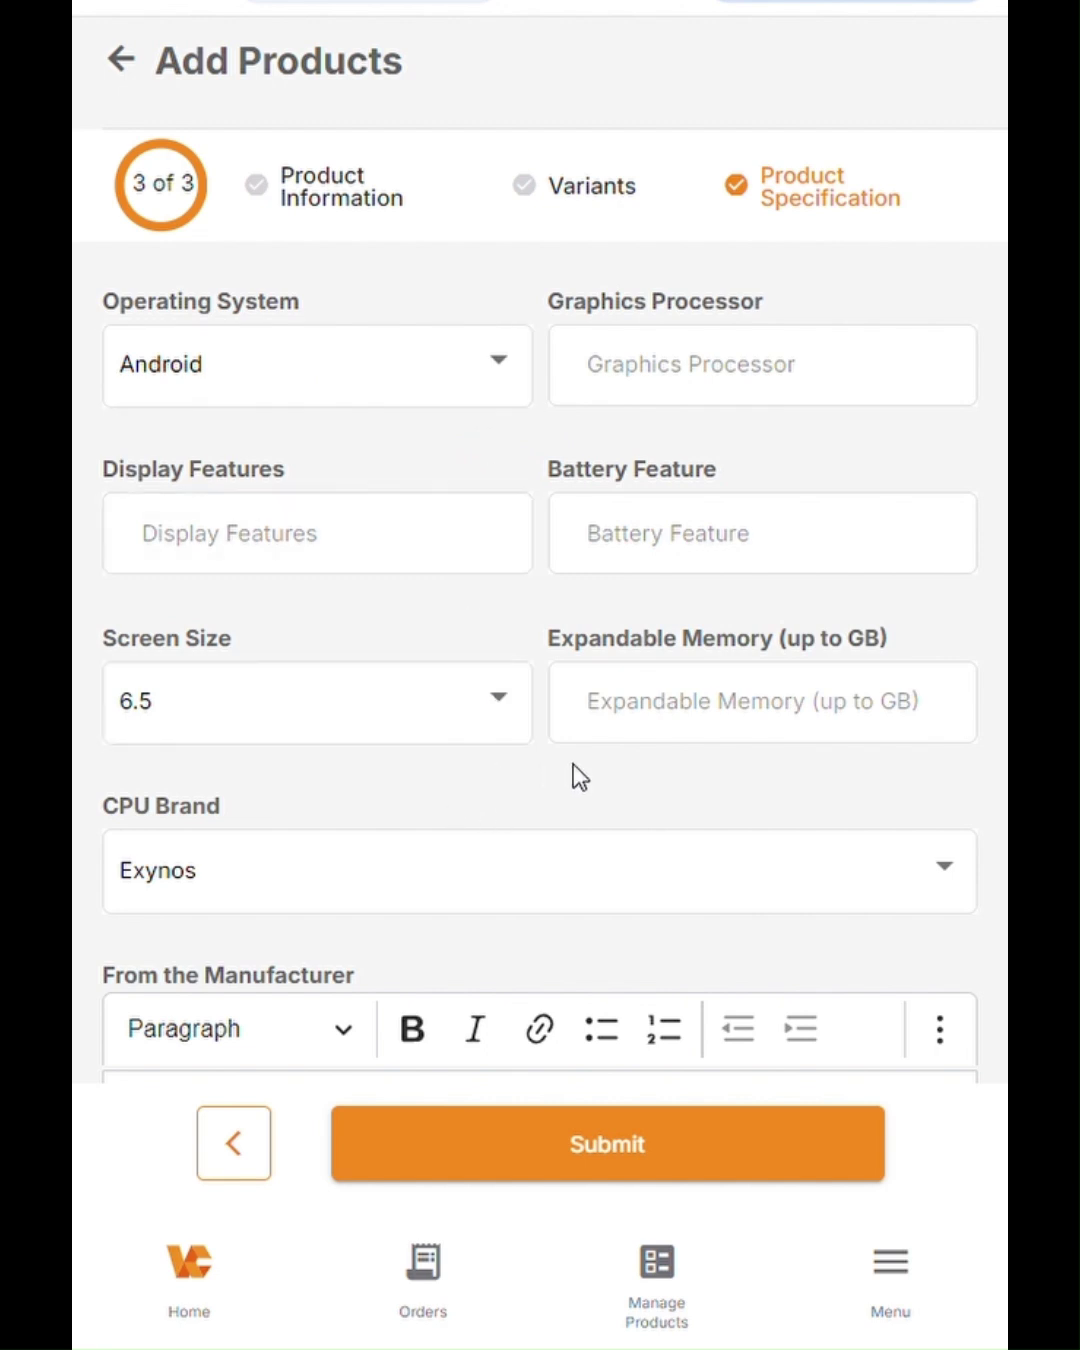
{"action": "scroll", "coordinate": [580, 777], "scroll_direction": "down", "scroll_amount": 3}
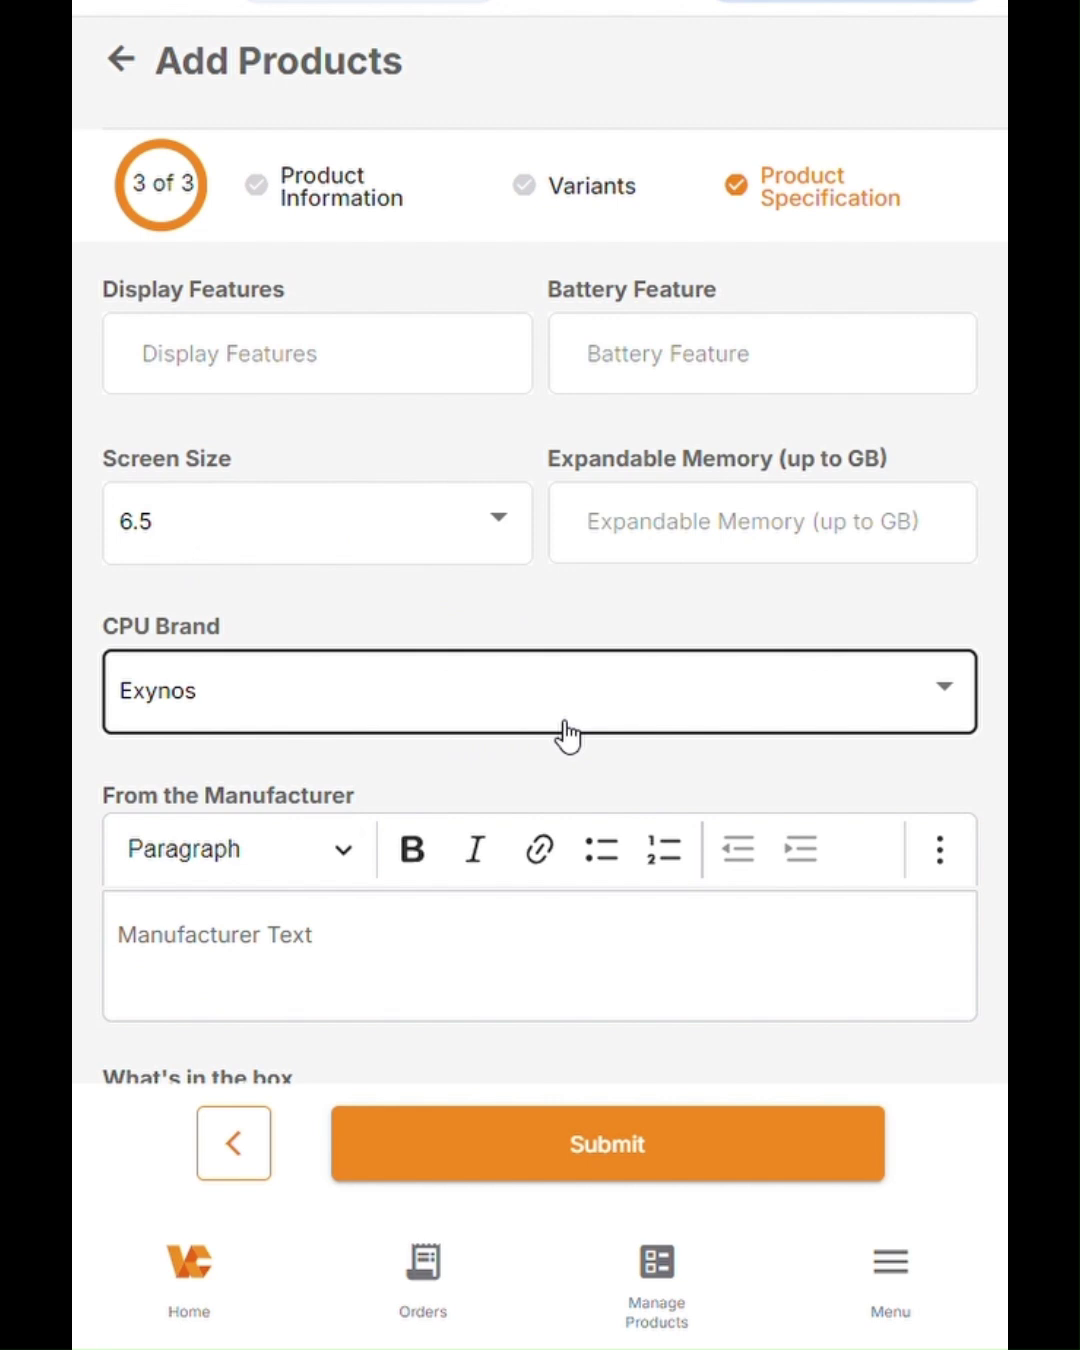
{"action": "scroll", "coordinate": [560, 733], "scroll_direction": "down", "scroll_amount": 5}
{"action": "scroll", "coordinate": [563, 734], "scroll_direction": "down", "scroll_amount": 4}
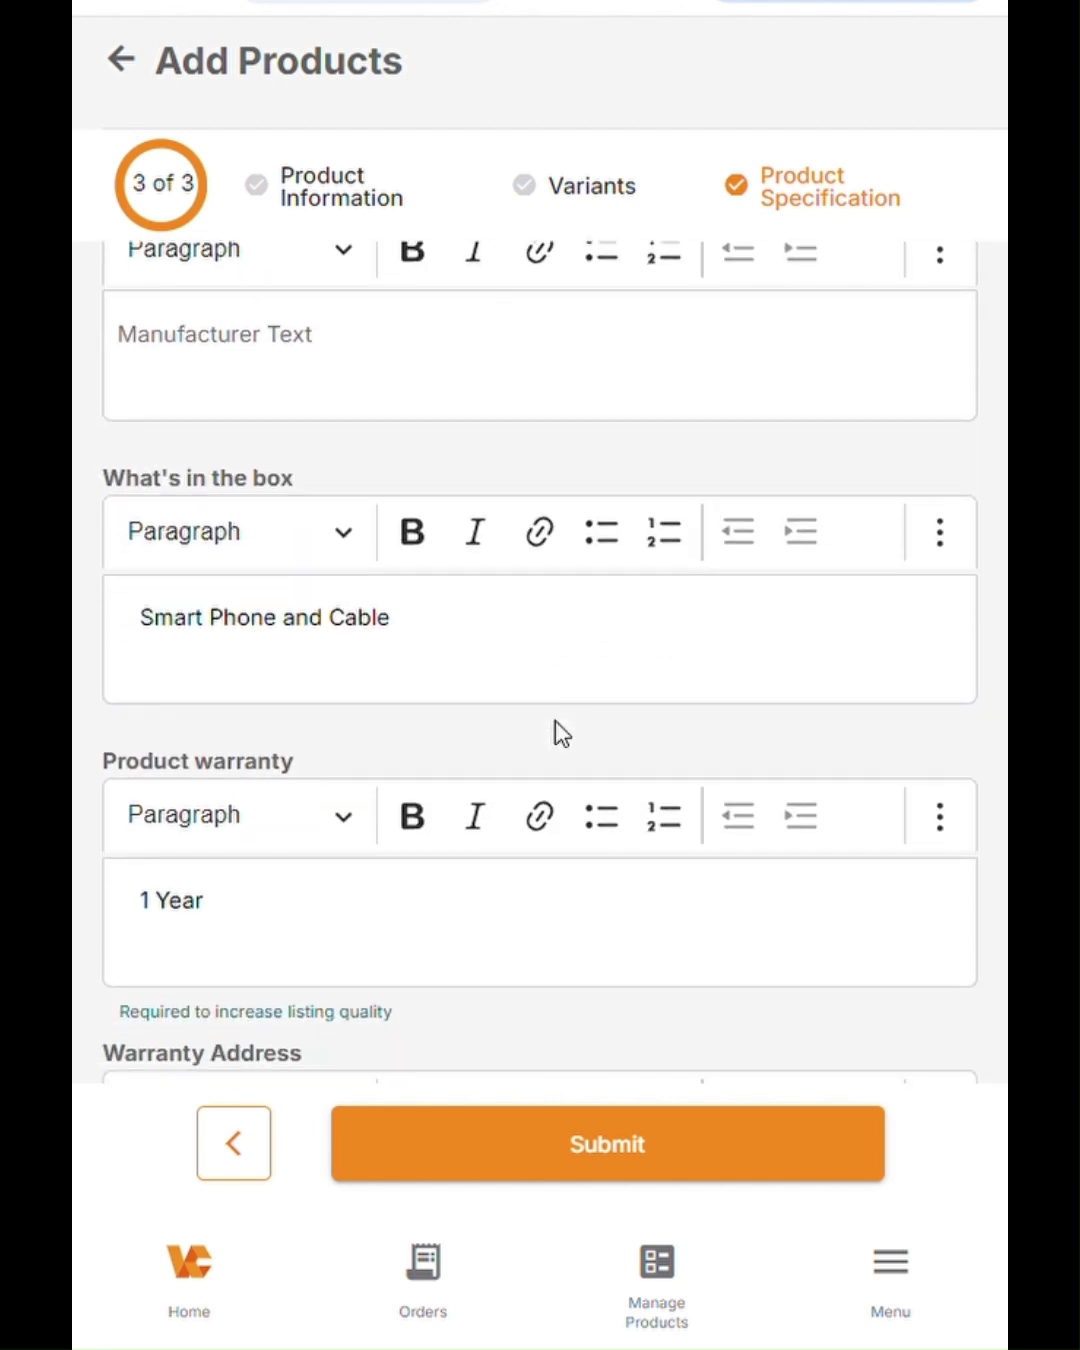
{"action": "scroll", "coordinate": [563, 733], "scroll_direction": "down", "scroll_amount": 2}
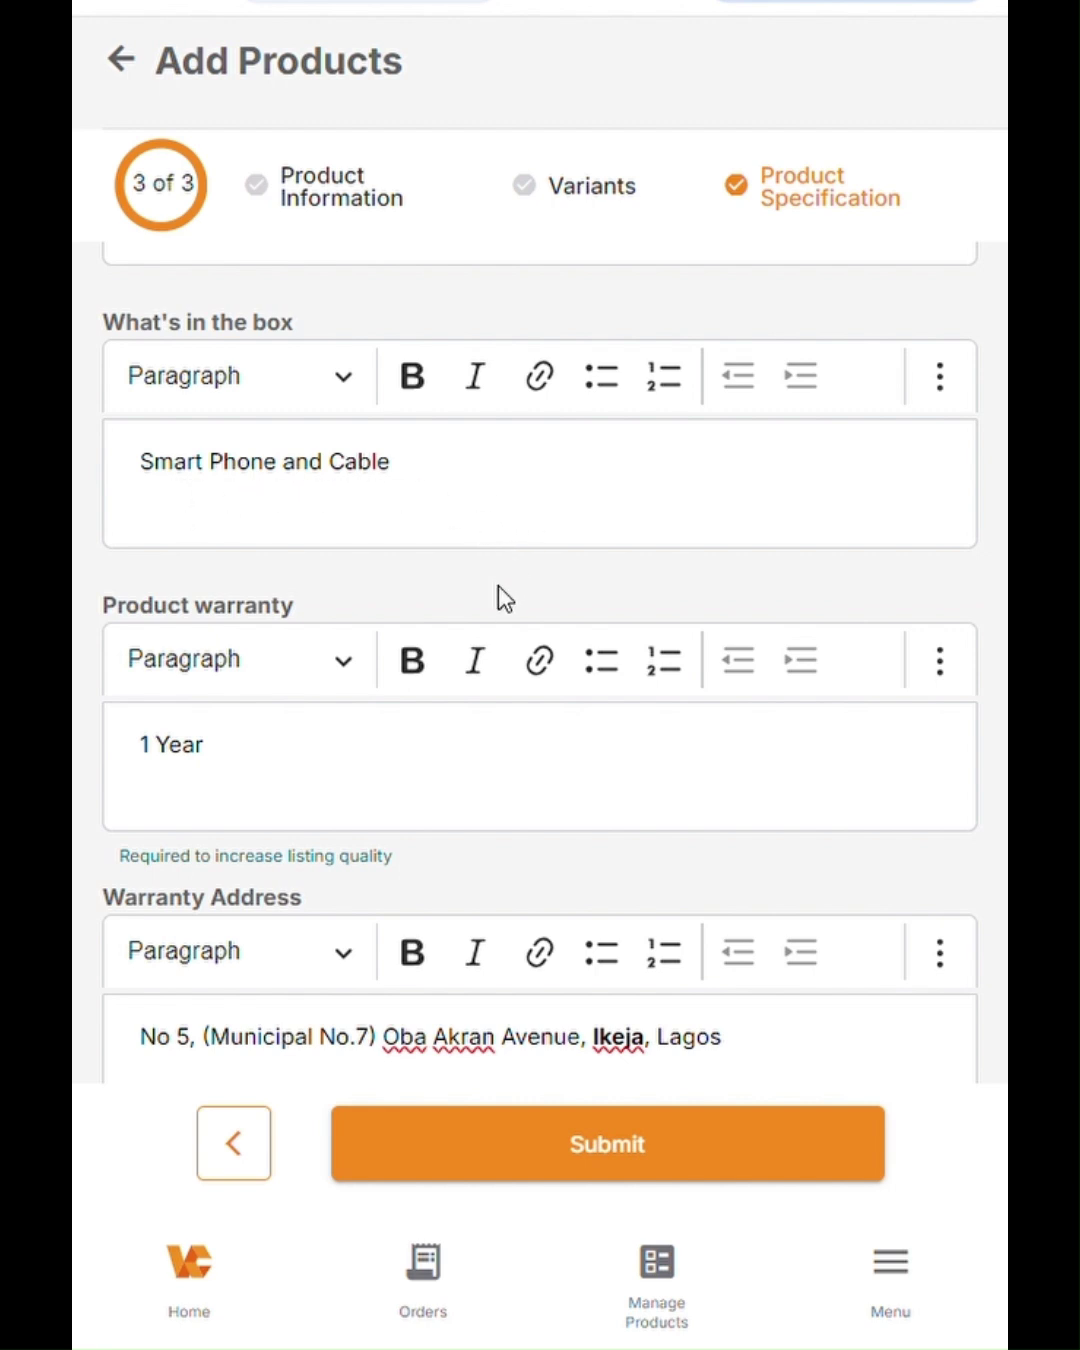
{"action": "scroll", "coordinate": [500, 590], "scroll_direction": "down", "scroll_amount": 2}
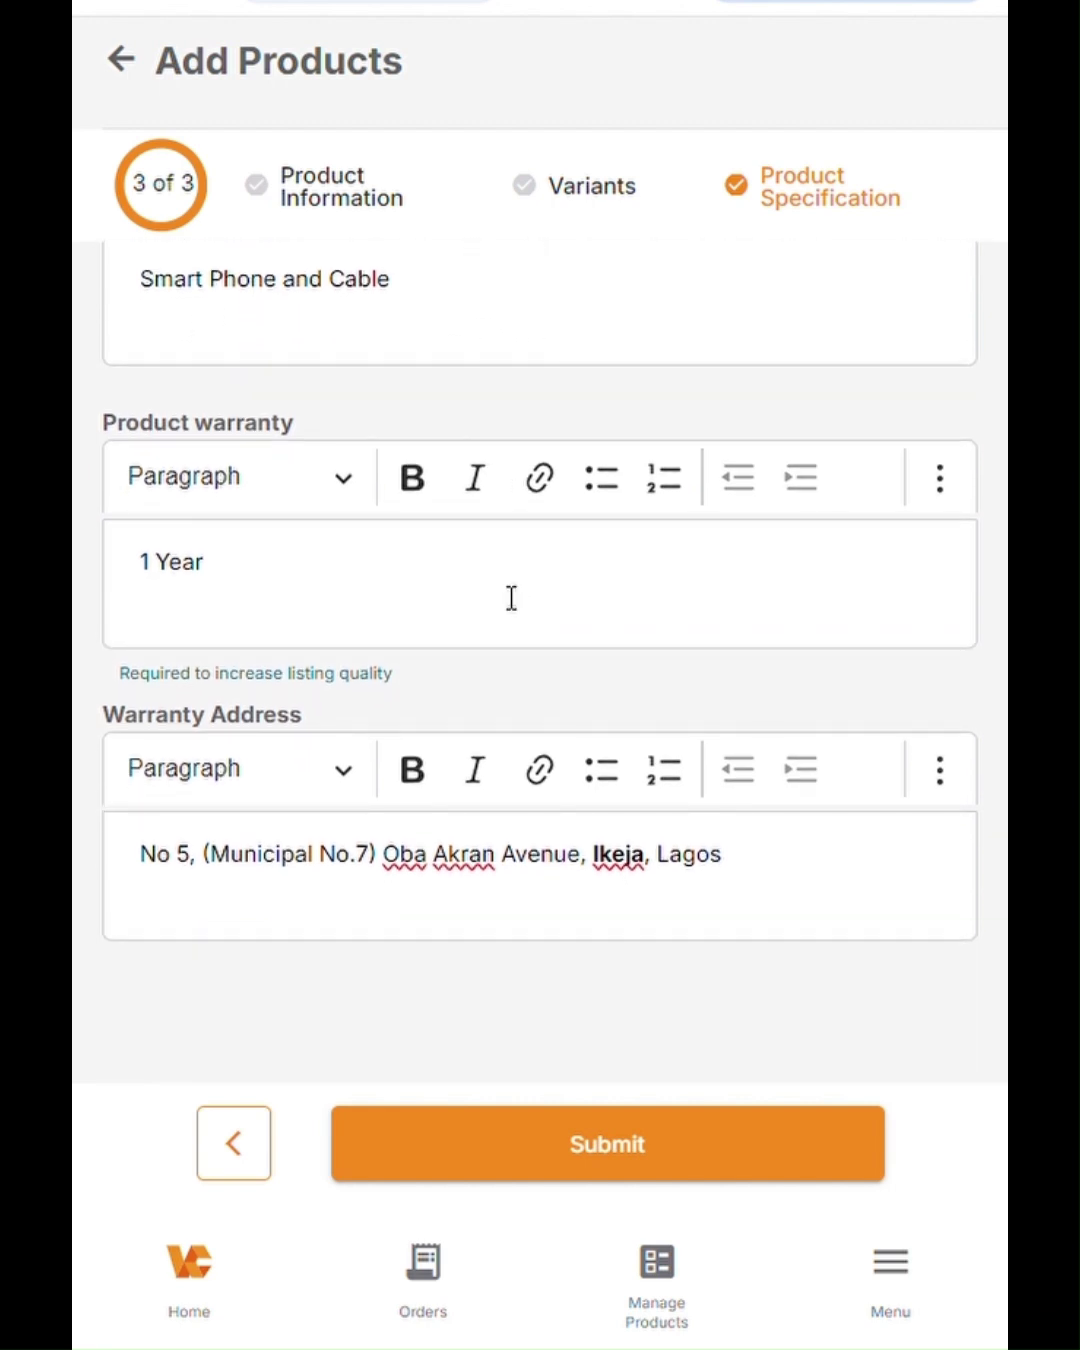